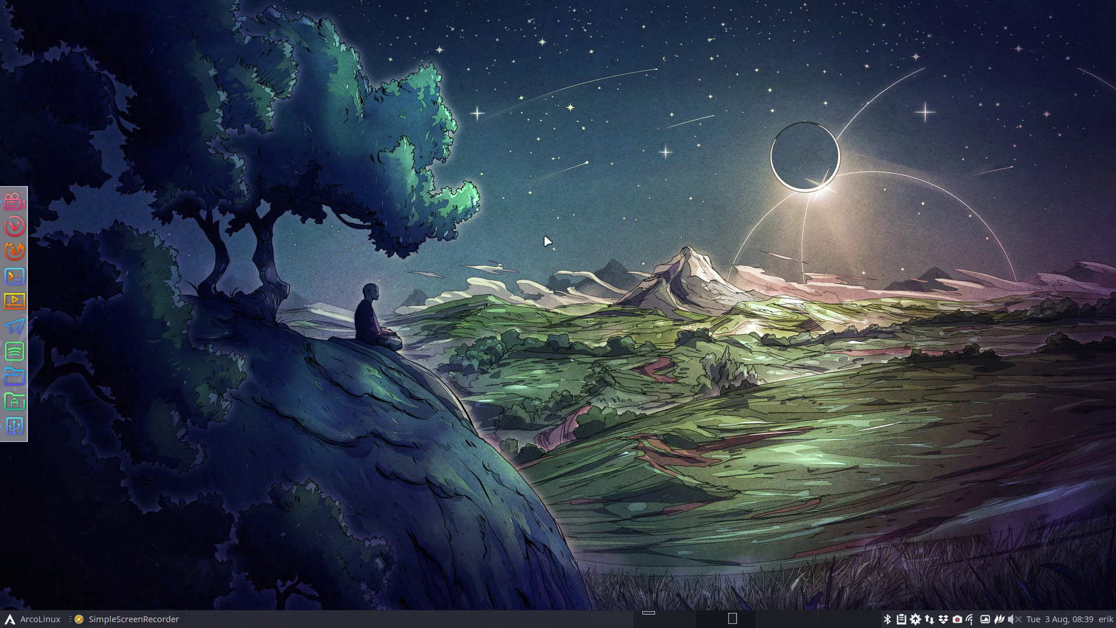
# - Check what the personal alias does by running 'alias personal' in a terminal
pyautogui.hotkey('ctrl', 'alt', 'Return')
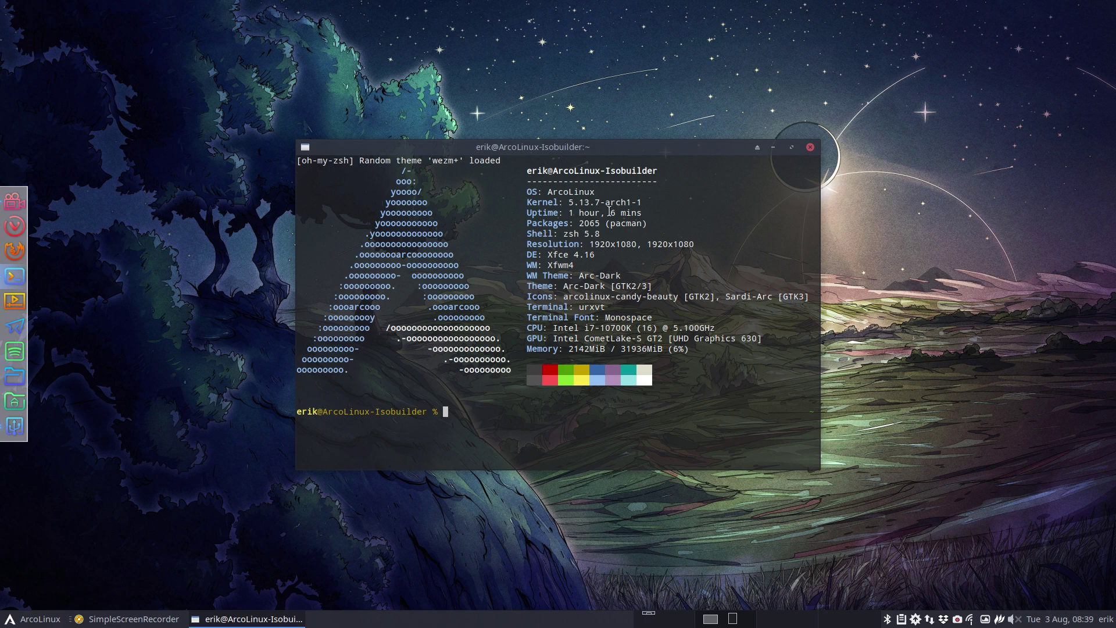
pyautogui.click(810, 148)
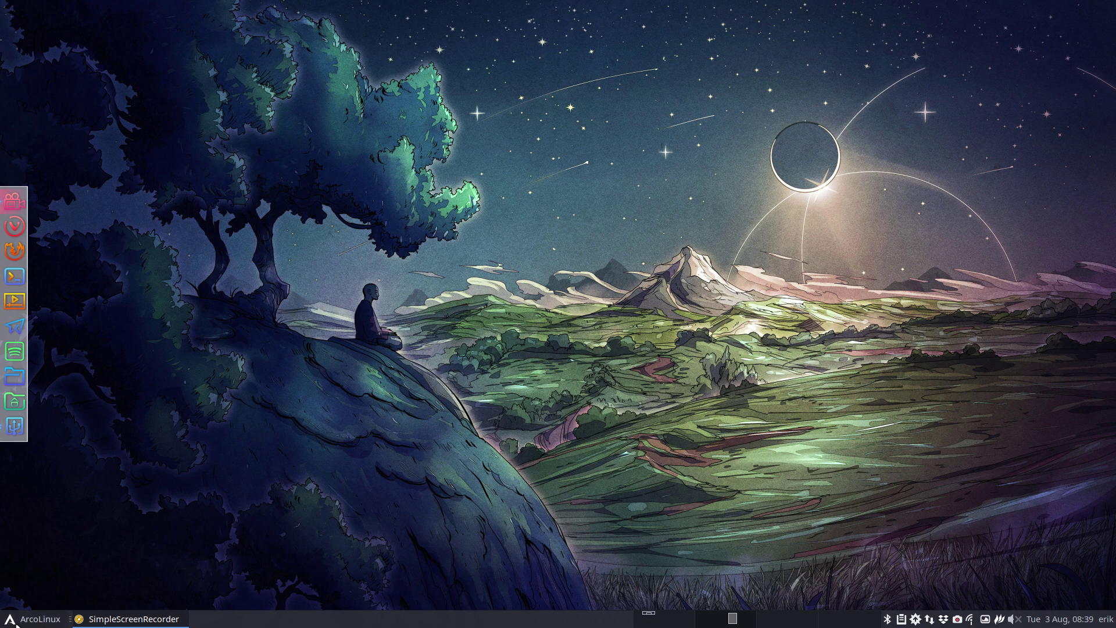
pyautogui.click(32, 618)
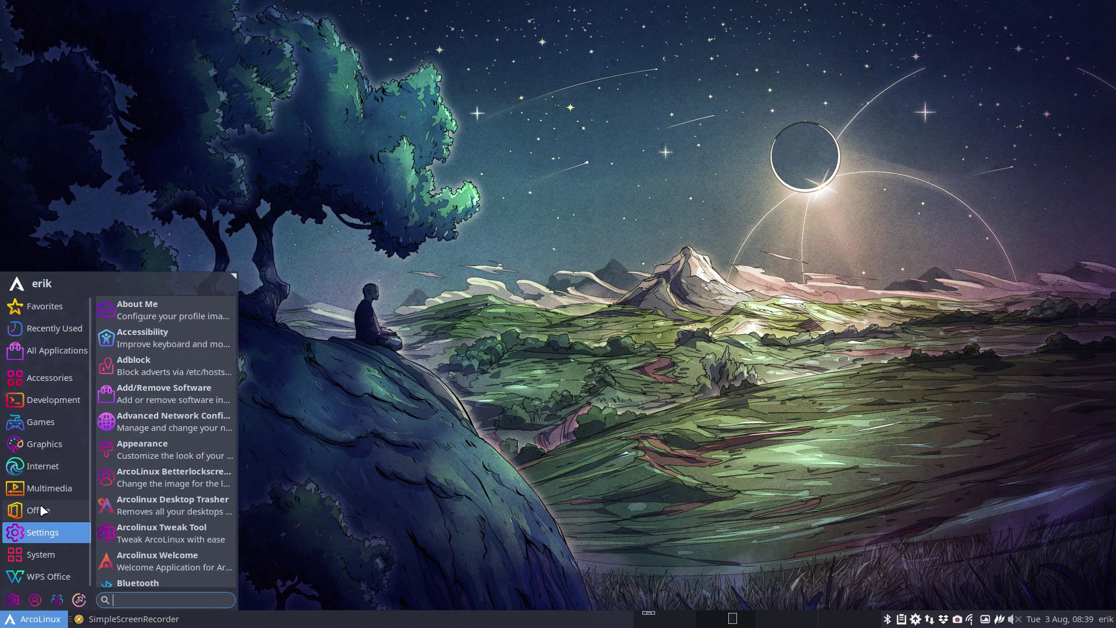
pyautogui.moveTo(44, 414)
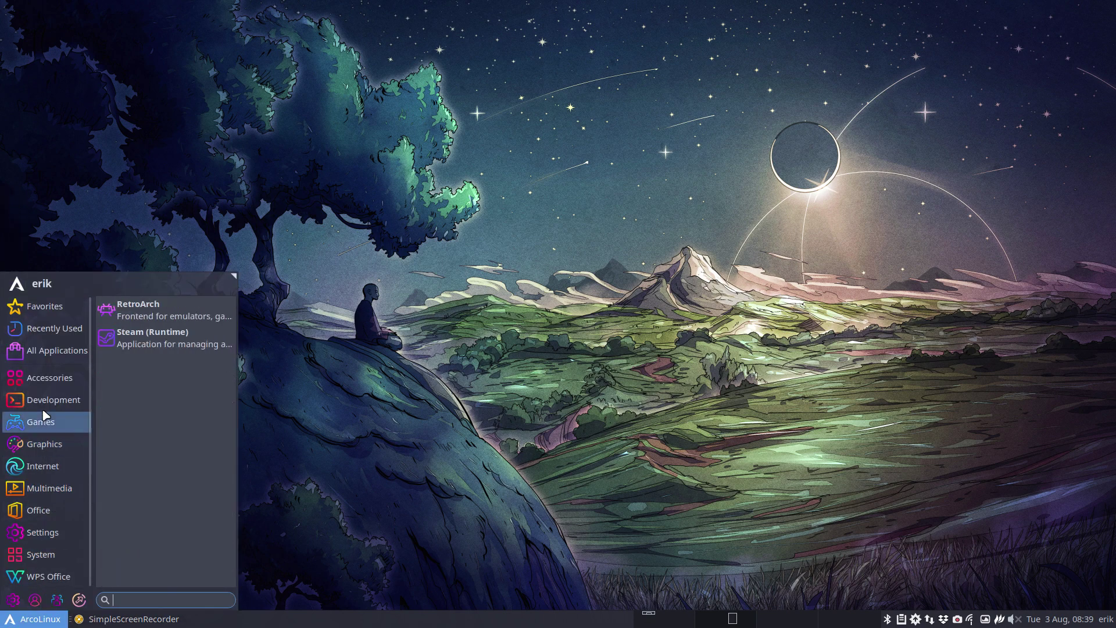
pyautogui.click(291, 134)
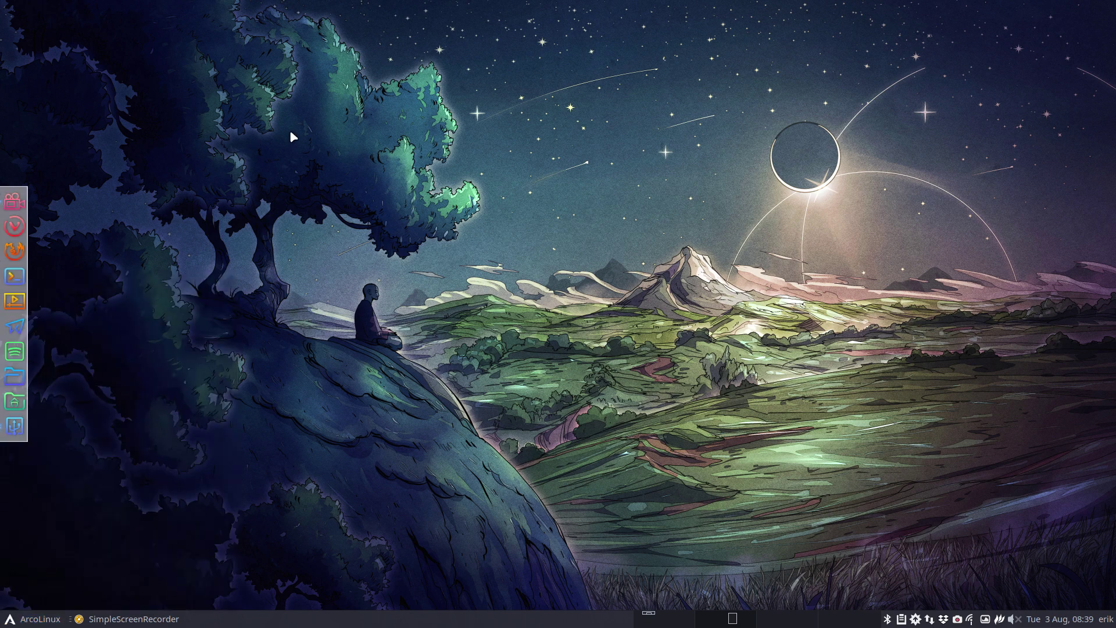
pyautogui.press('super+Return')
pyautogui.write('a')
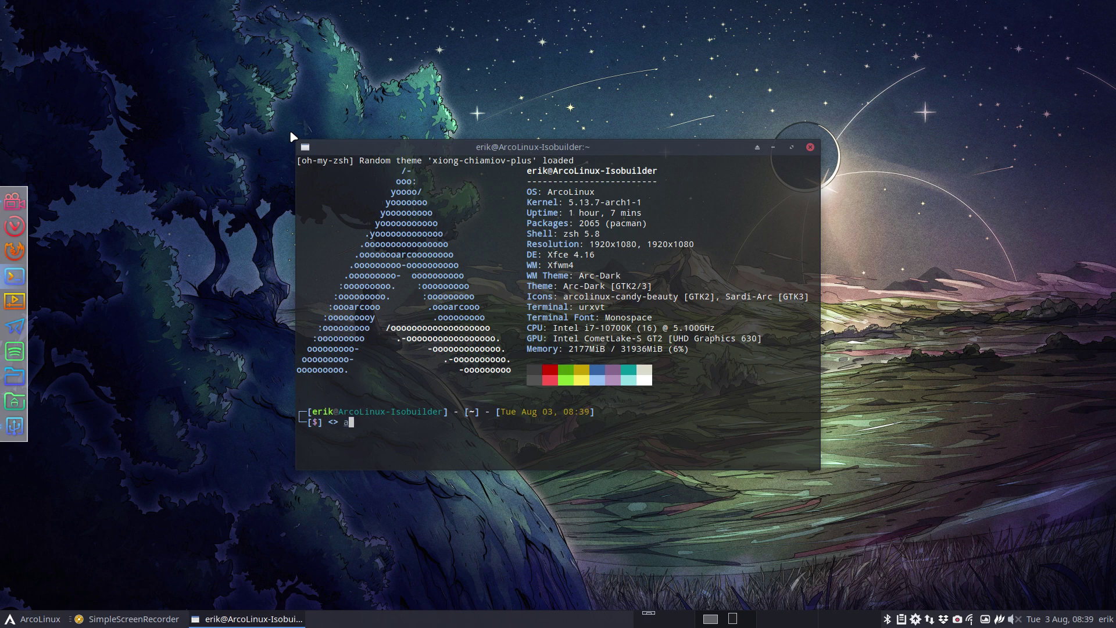
pyautogui.write('lias personal')
pyautogui.press('Return')
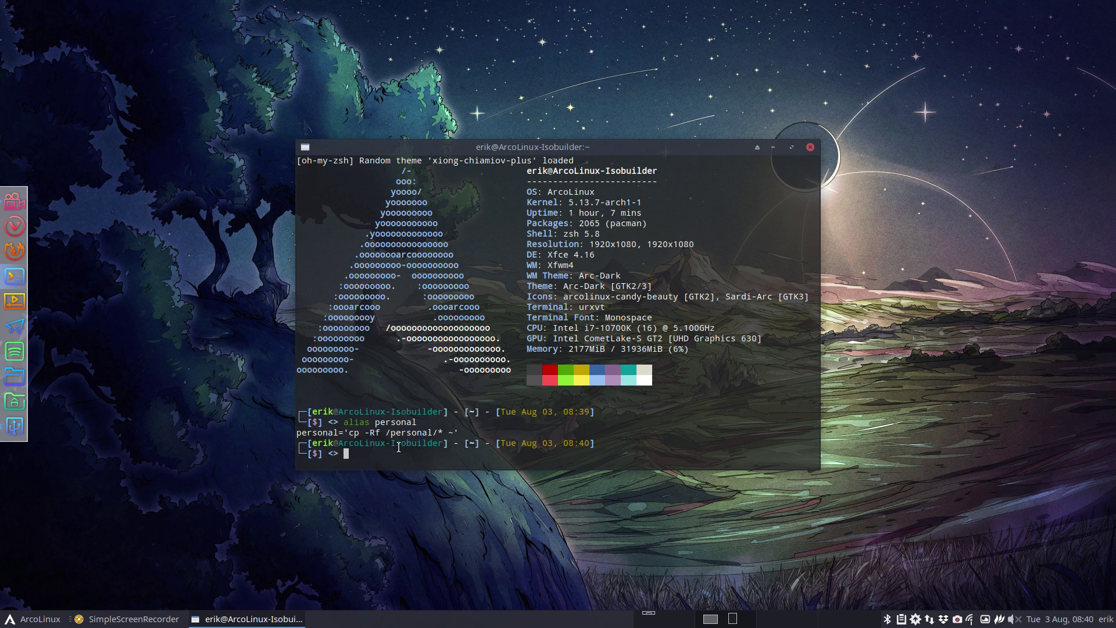
pyautogui.click(810, 147)
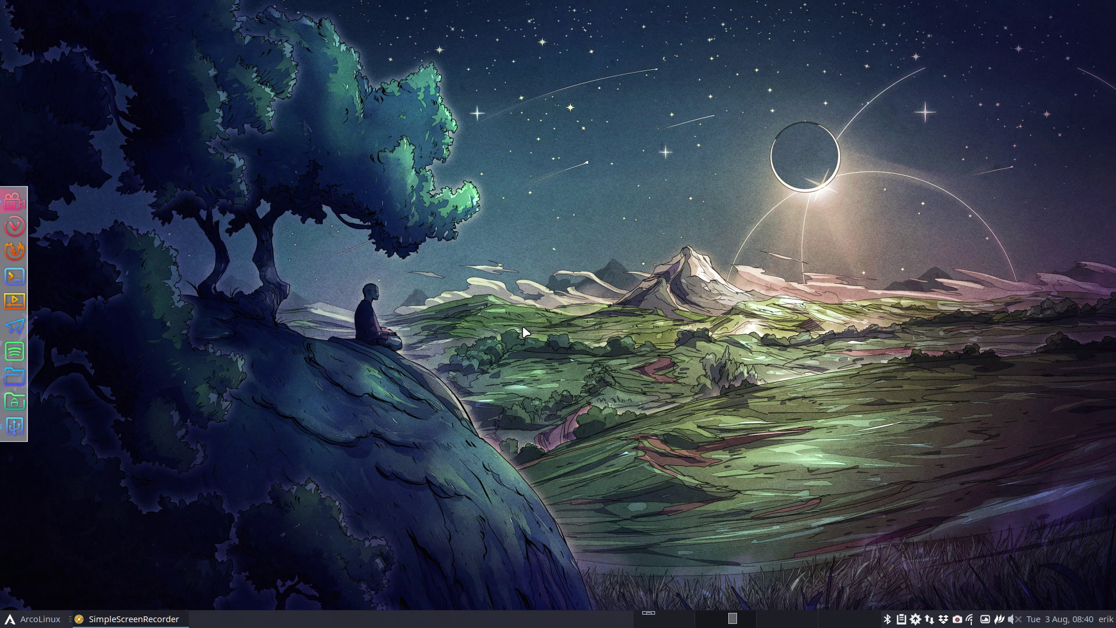
# - Browse from Computer and File System into the /personal folder and select .config
pyautogui.hotkey('ctrl', 'alt', 'f')
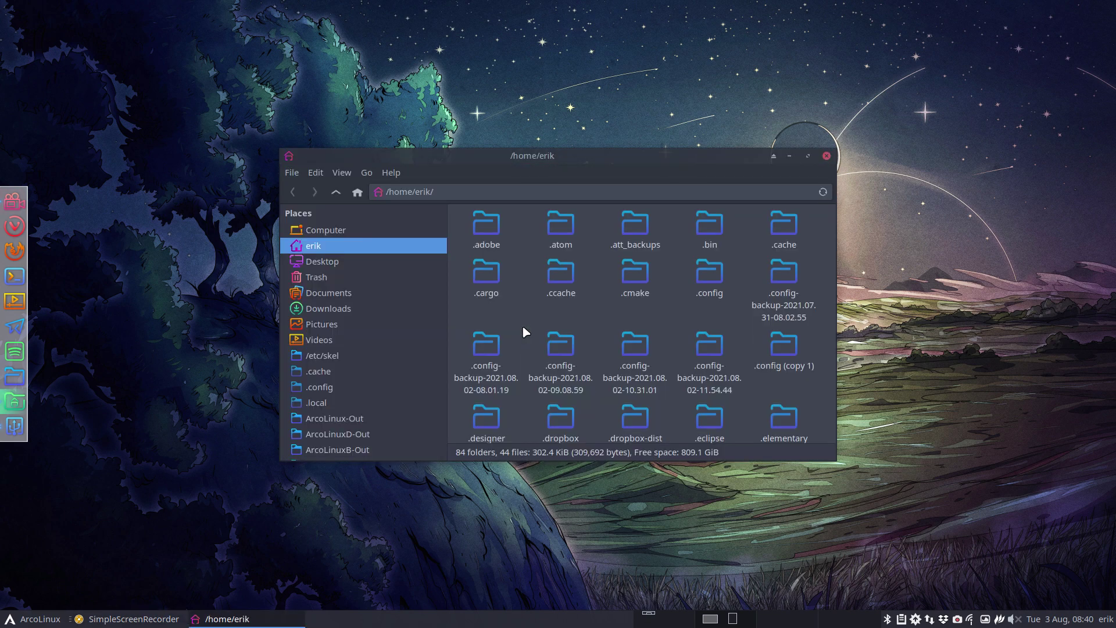
pyautogui.click(357, 231)
pyautogui.doubleClick(489, 238)
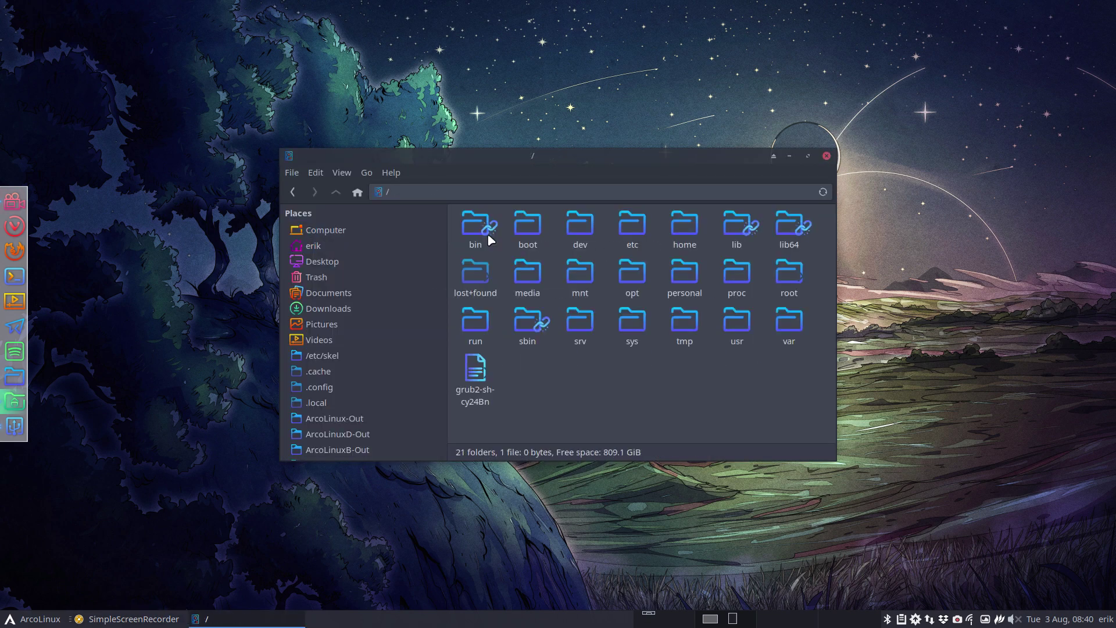
pyautogui.click(688, 284)
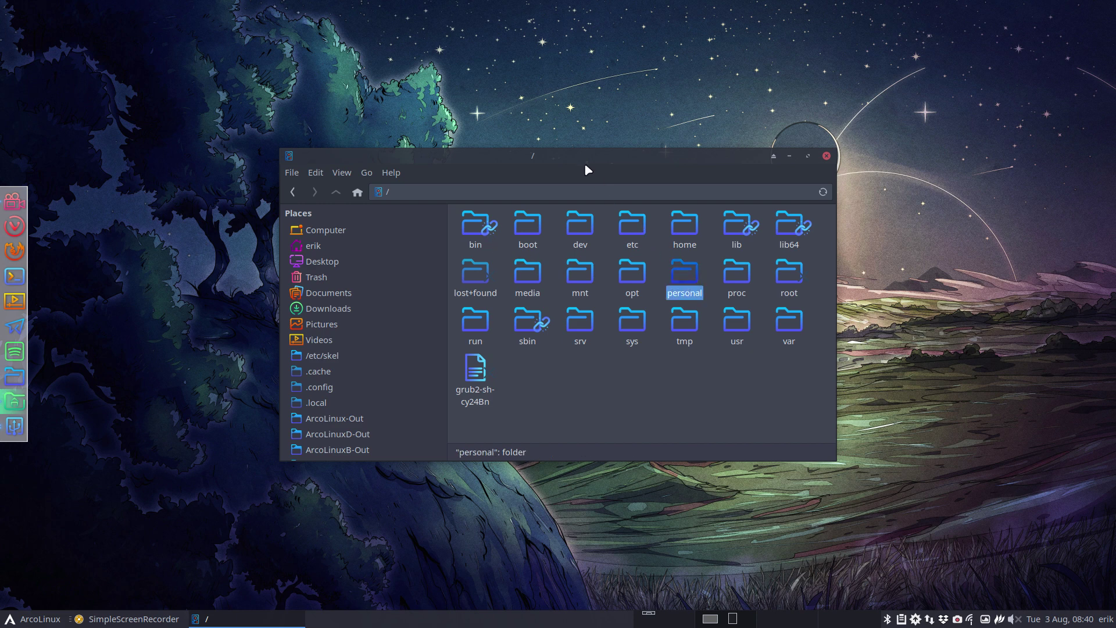
pyautogui.moveTo(567, 161); pyautogui.dragTo(547, 93)
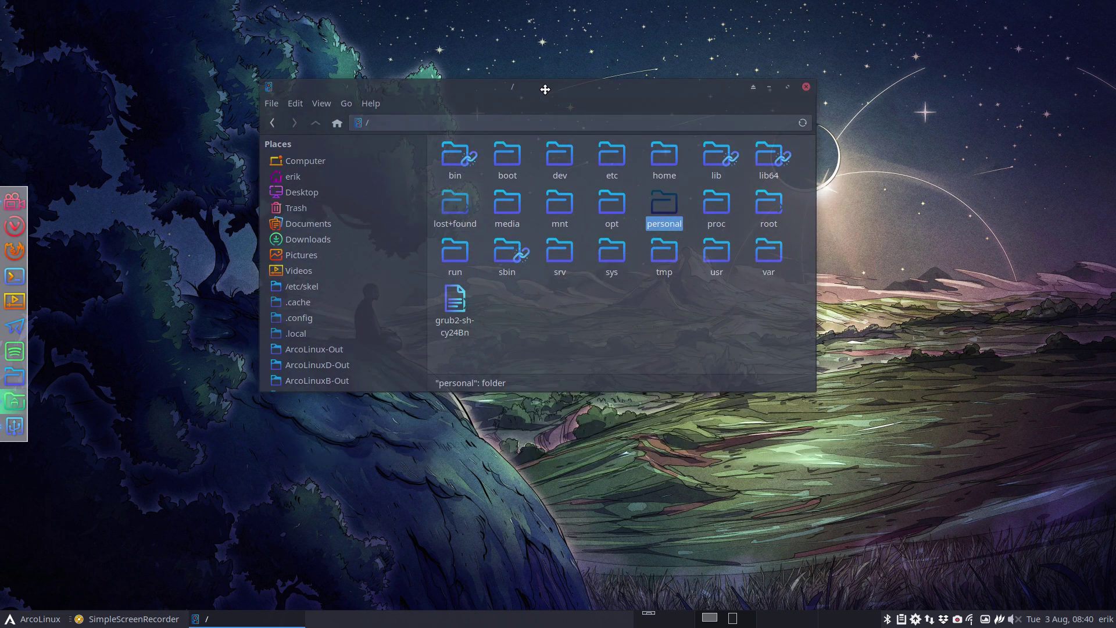
pyautogui.doubleClick(663, 205)
pyautogui.click(462, 169)
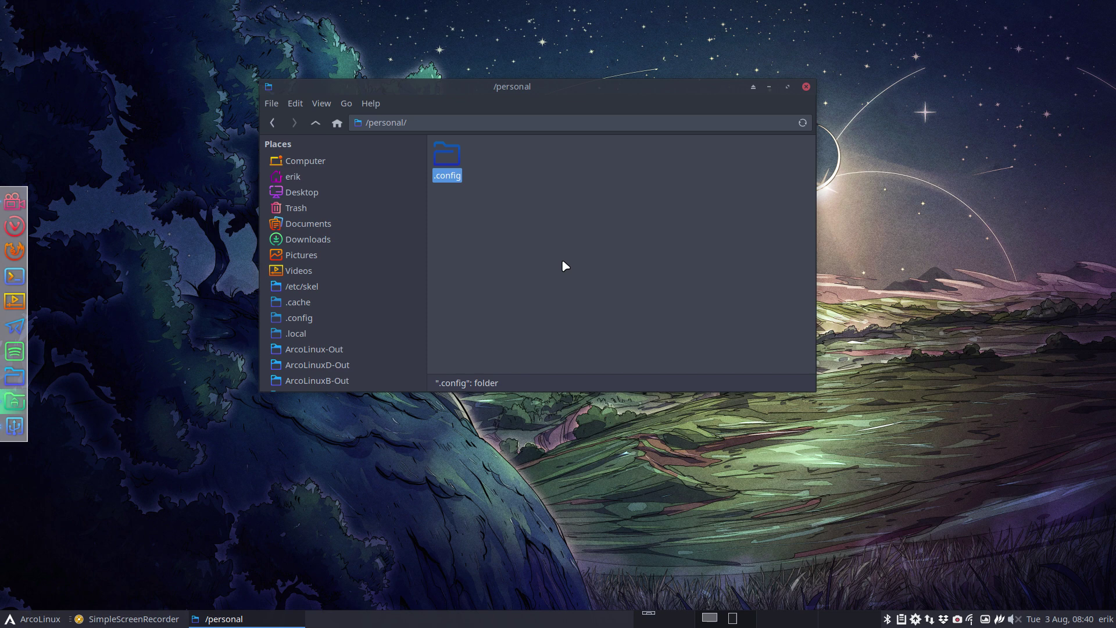
# - Run the personal alias in a new terminal to copy /personal/* into home
pyautogui.hotkey('ctrl', 'alt', 'Return')
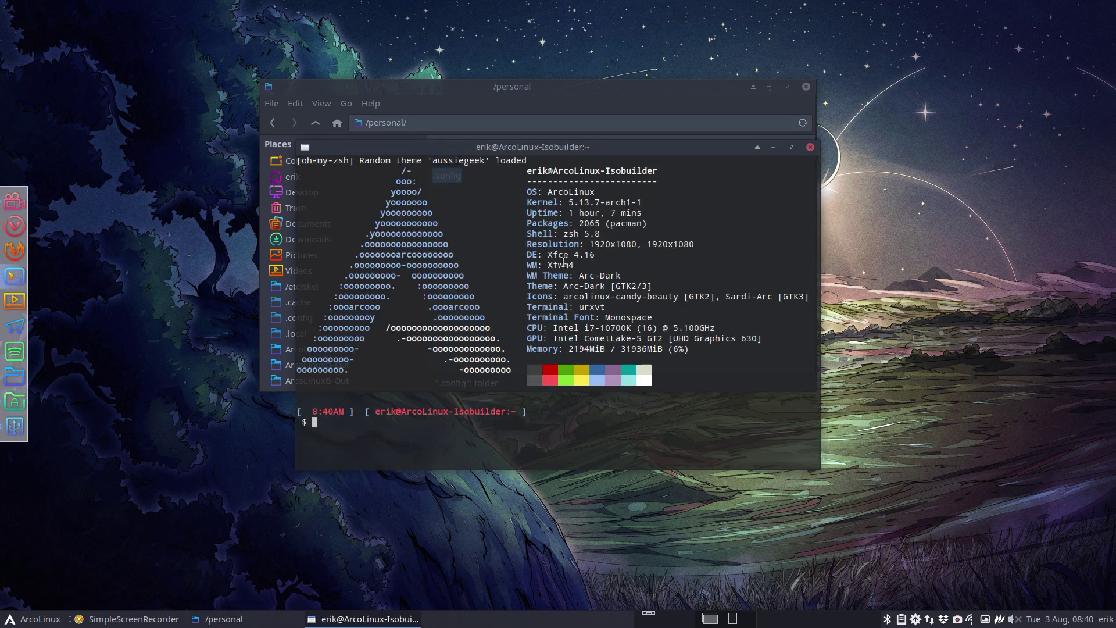
pyautogui.write('personal')
pyautogui.press('Return')
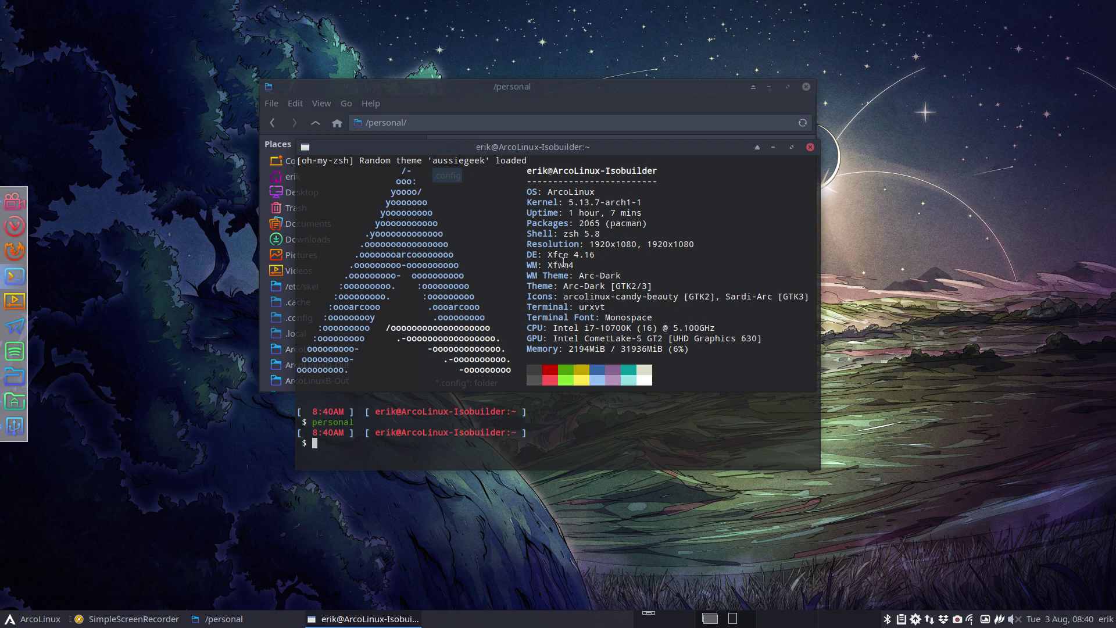
# - Print the alias definition with 'alias personal' and highlight its ~ destination
pyautogui.write('alias personal')
pyautogui.press('Return')
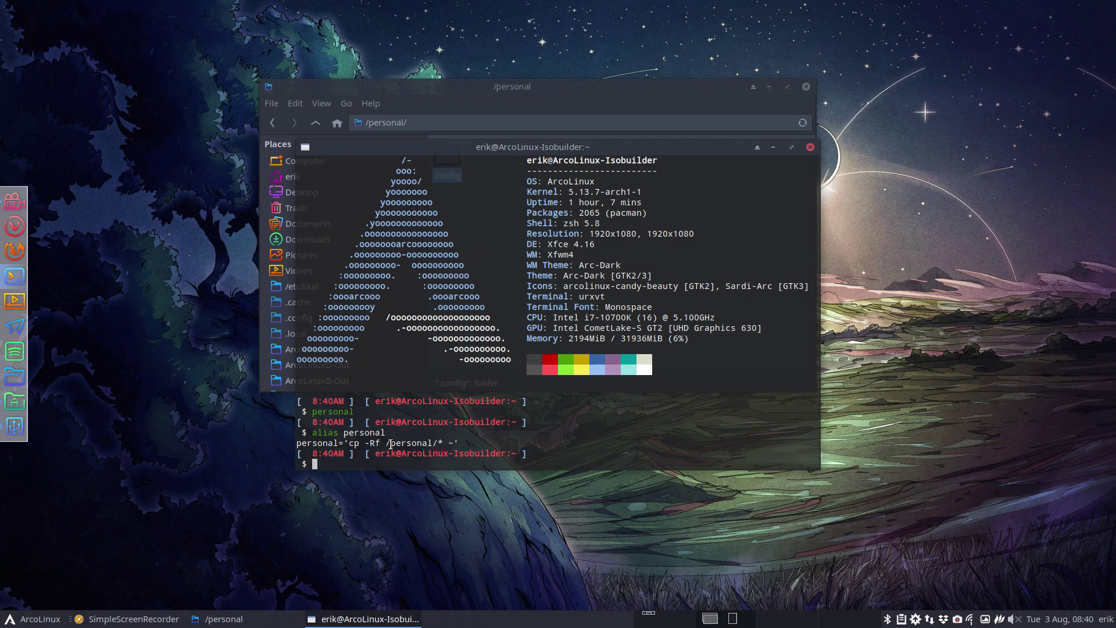
pyautogui.doubleClick(447, 443)
# - Browse .config > xfce4 > xfconf > xfce-perchannel-xml and open xfce4-desktop.xml in Sublime Text
pyautogui.click(810, 147)
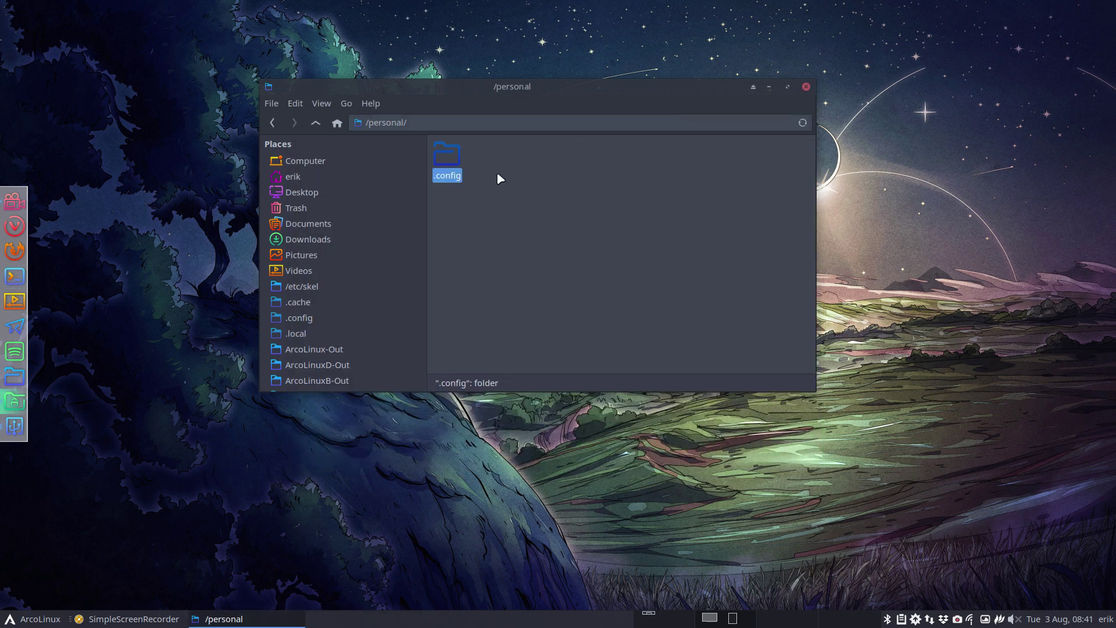
pyautogui.click(484, 155)
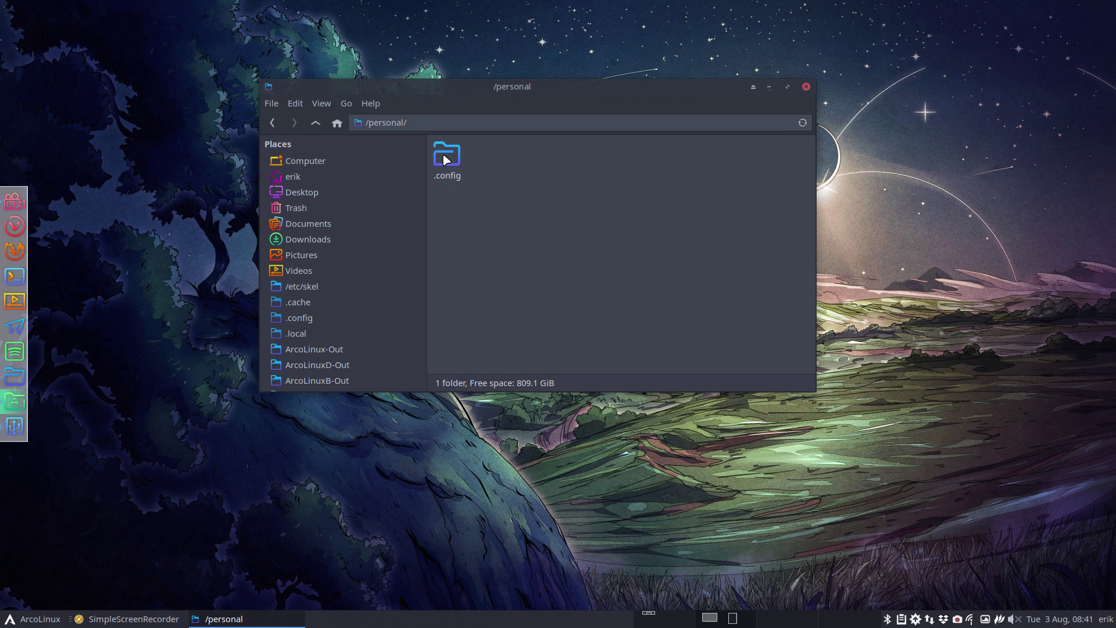
pyautogui.click(446, 160)
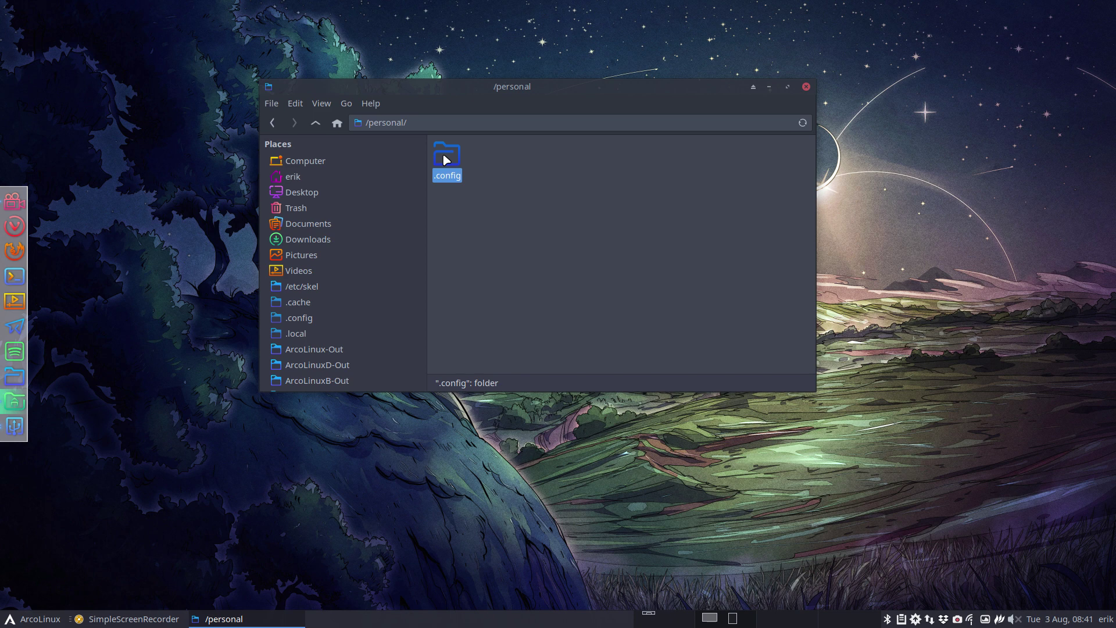
pyautogui.doubleClick(446, 158)
pyautogui.doubleClick(446, 156)
pyautogui.click(446, 156)
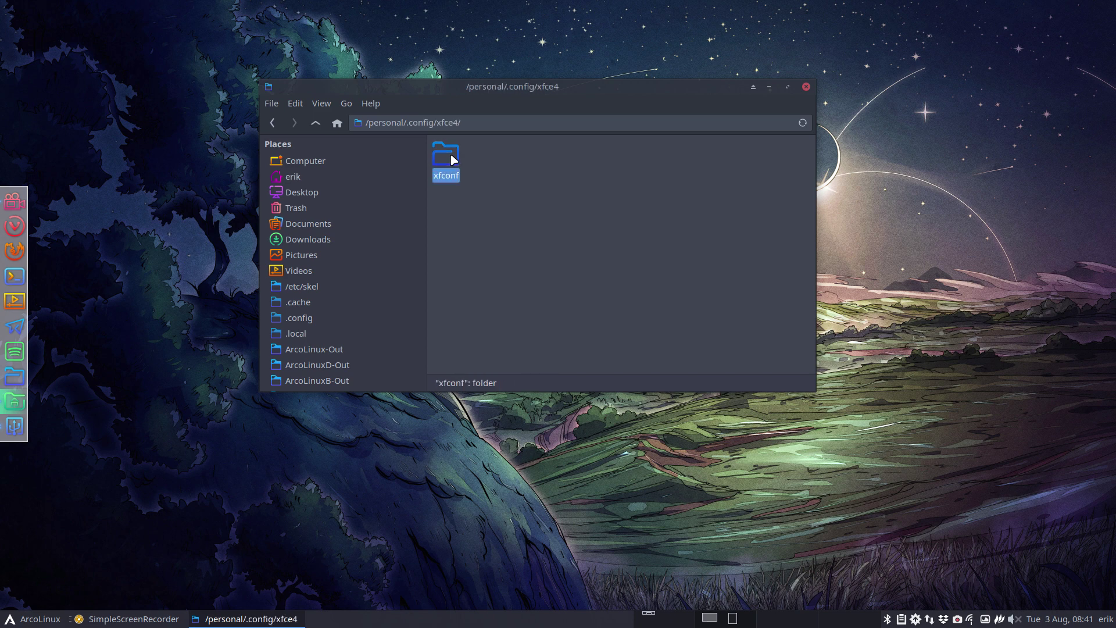
pyautogui.doubleClick(446, 156)
pyautogui.doubleClick(474, 159)
pyautogui.doubleClick(473, 156)
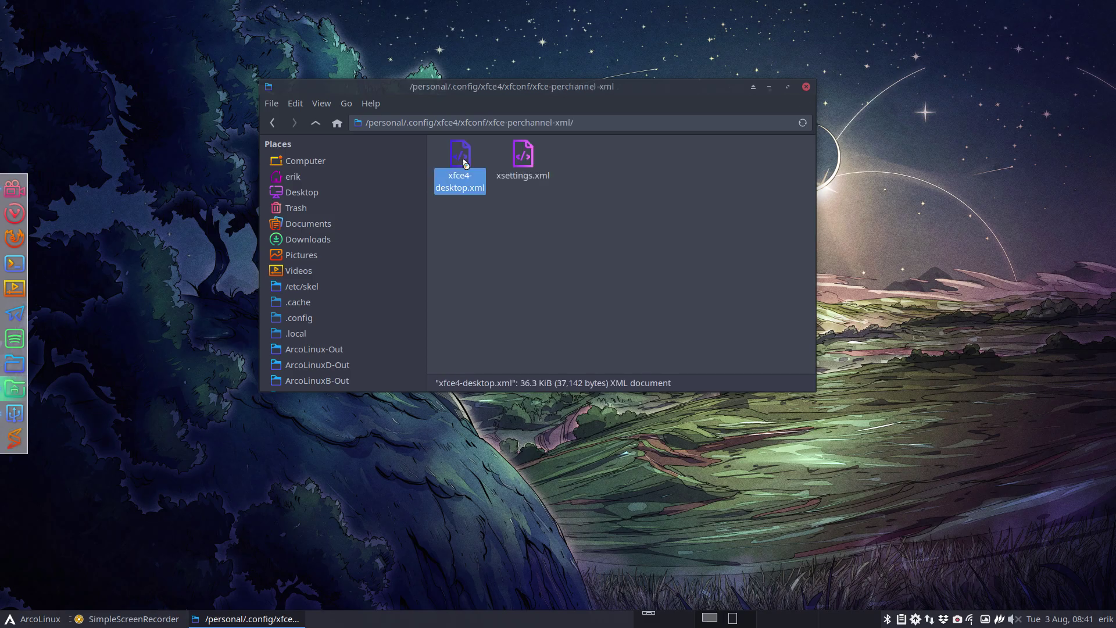
pyautogui.scroll(20, 394, 217)
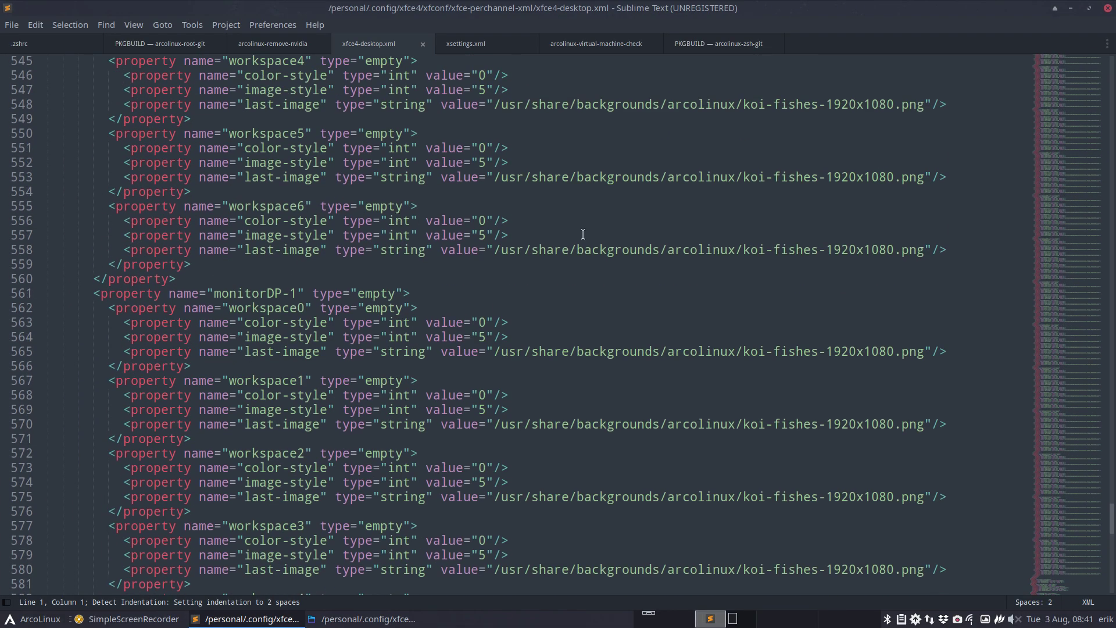
# - Select the last-image wallpaper path on line 558 of xfce4-desktop.xml
pyautogui.moveTo(501, 250); pyautogui.dragTo(761, 239)
pyautogui.moveTo(836, 249); pyautogui.dragTo(843, 257)
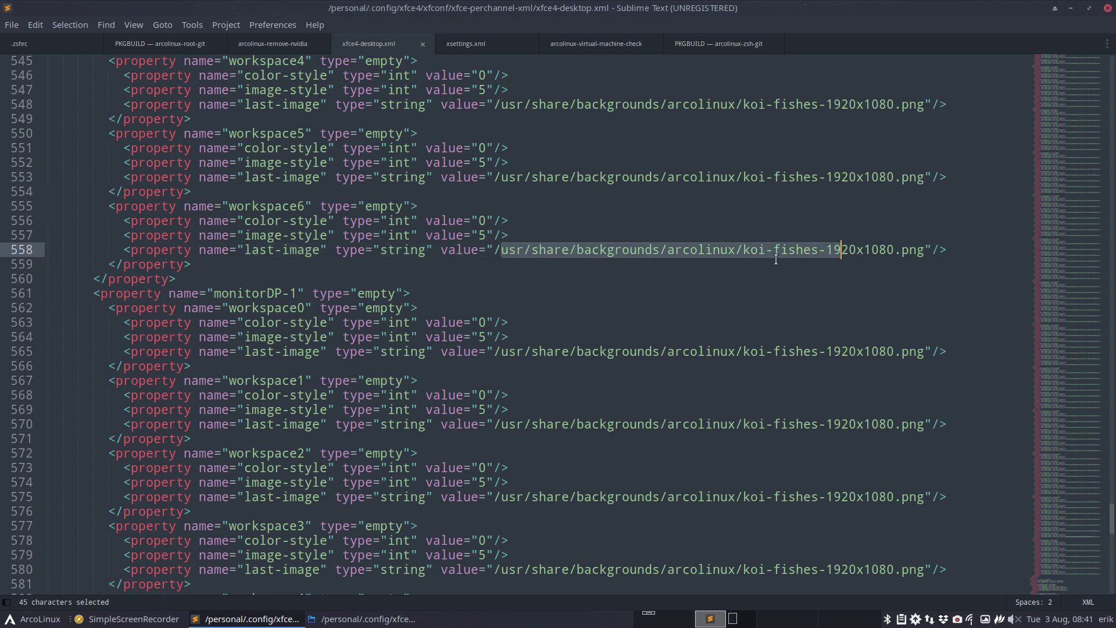
pyautogui.scroll(20, 577, 258)
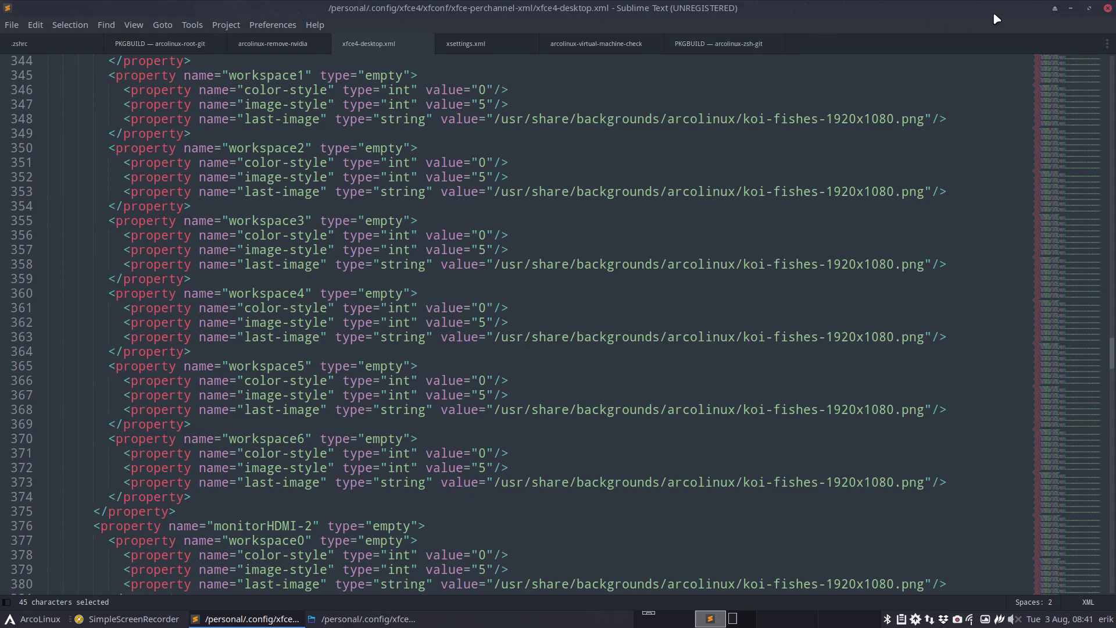
# - Open xsettings.xml, review the Arc-Darkest and Surfn-Papirus-Casablanca values, then minimize Sublime
pyautogui.click(1070, 8)
pyautogui.doubleClick(527, 163)
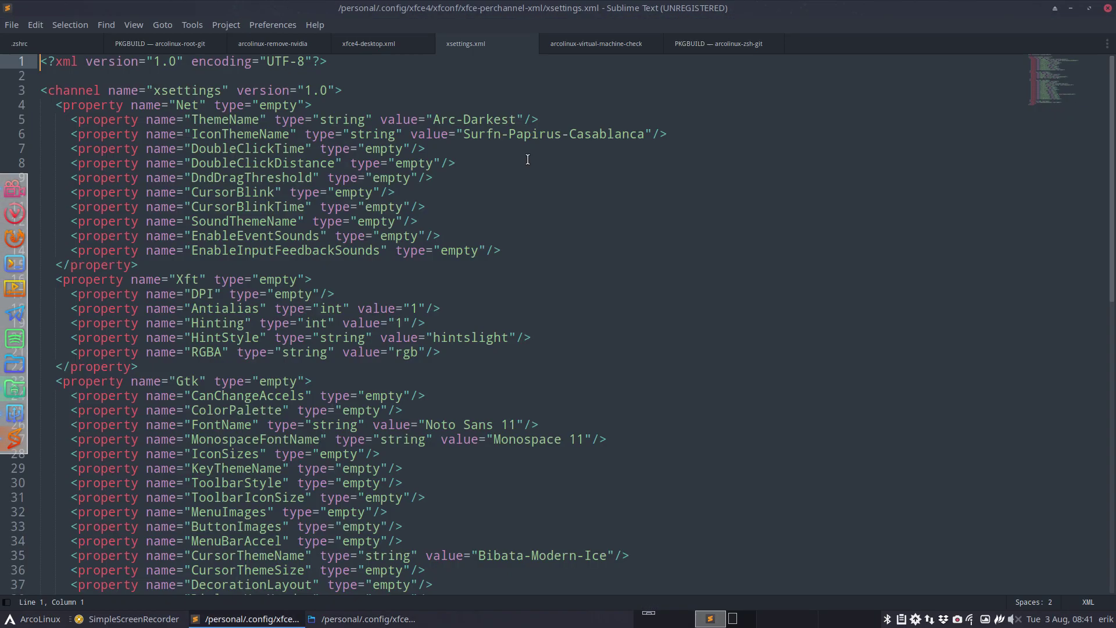
pyautogui.moveTo(434, 119); pyautogui.dragTo(511, 120)
pyautogui.click(479, 130)
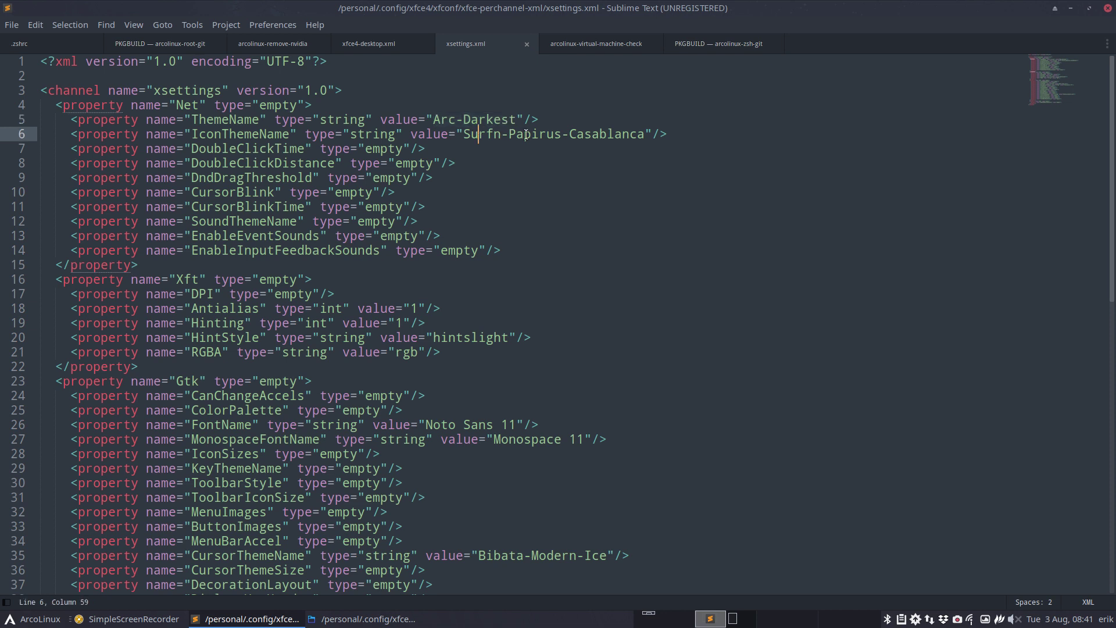
pyautogui.click(607, 134)
pyautogui.click(1070, 8)
# - Go up four levels from xfce-perchannel-xml to /personal and select its .config folder
pyautogui.click(34, 620)
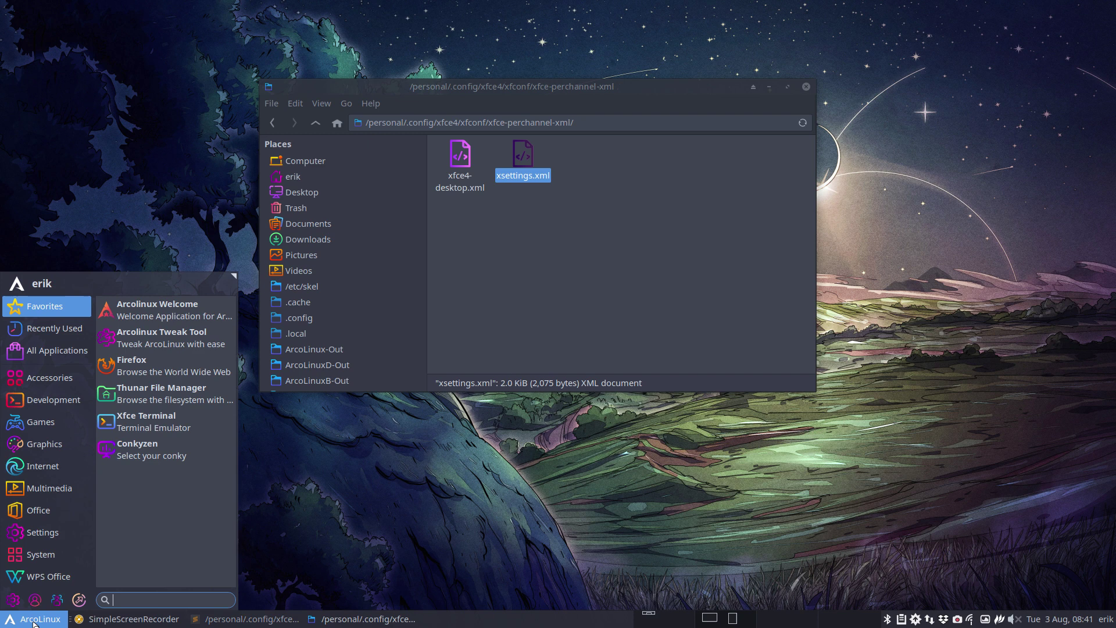
pyautogui.click(473, 363)
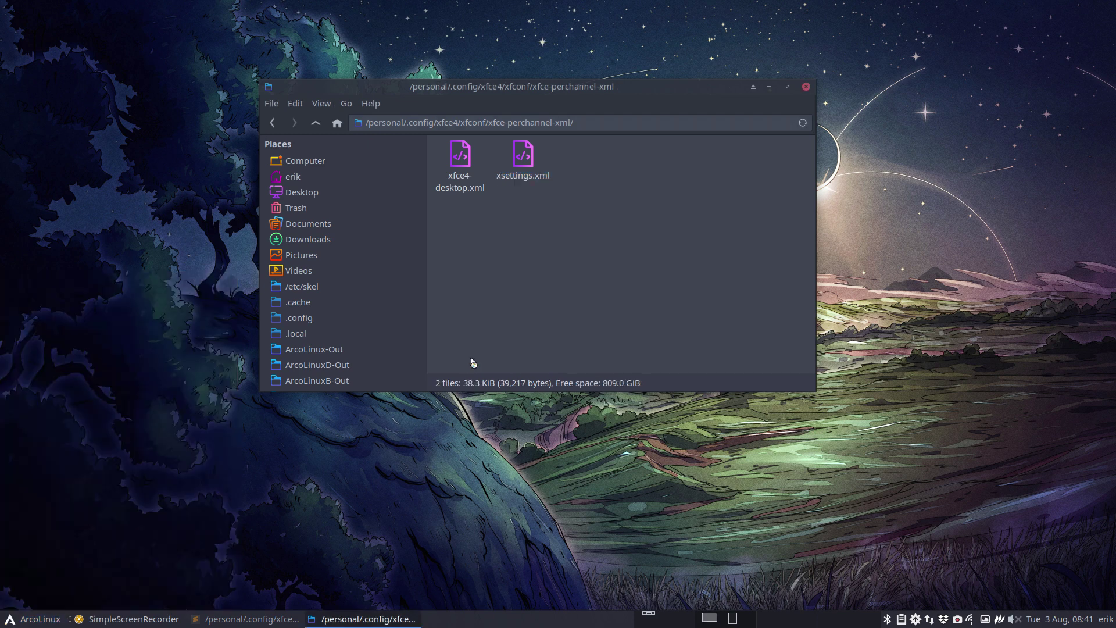
pyautogui.click(316, 123)
pyautogui.click(316, 123)
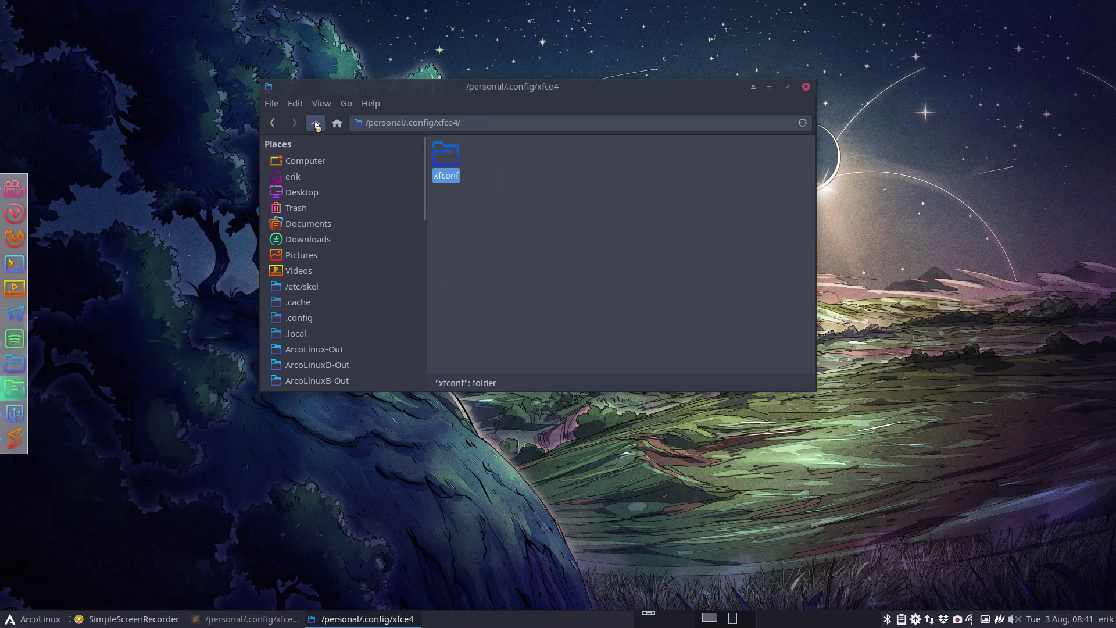
pyautogui.click(316, 124)
pyautogui.click(316, 123)
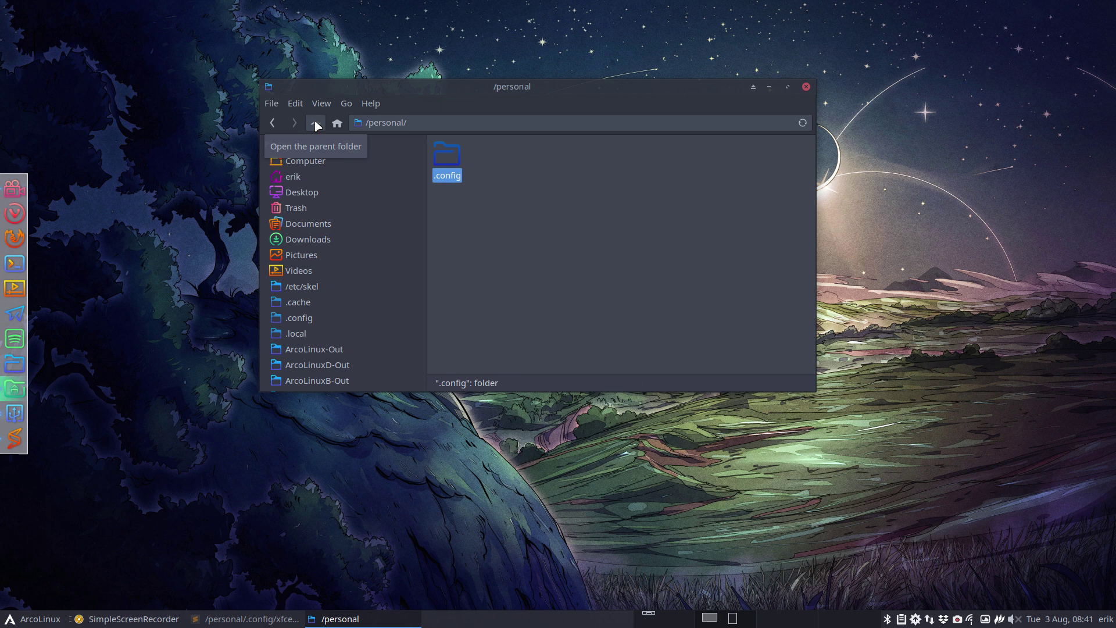
pyautogui.click(523, 258)
pyautogui.click(445, 155)
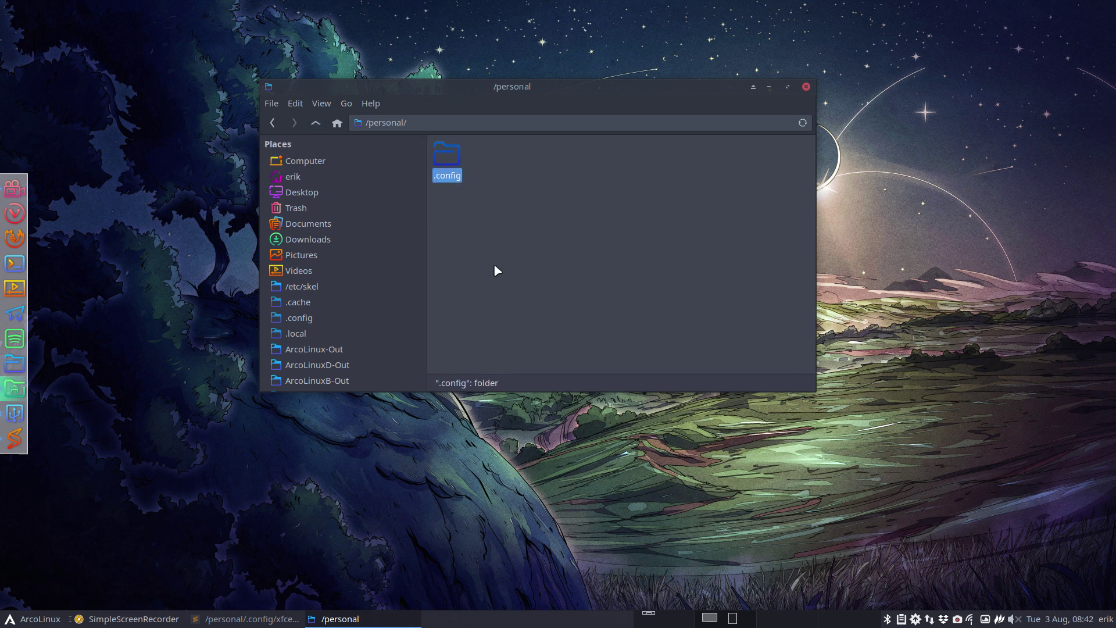
# - Reopen /personal as root, entering the administrator password
pyautogui.rightClick(525, 222)
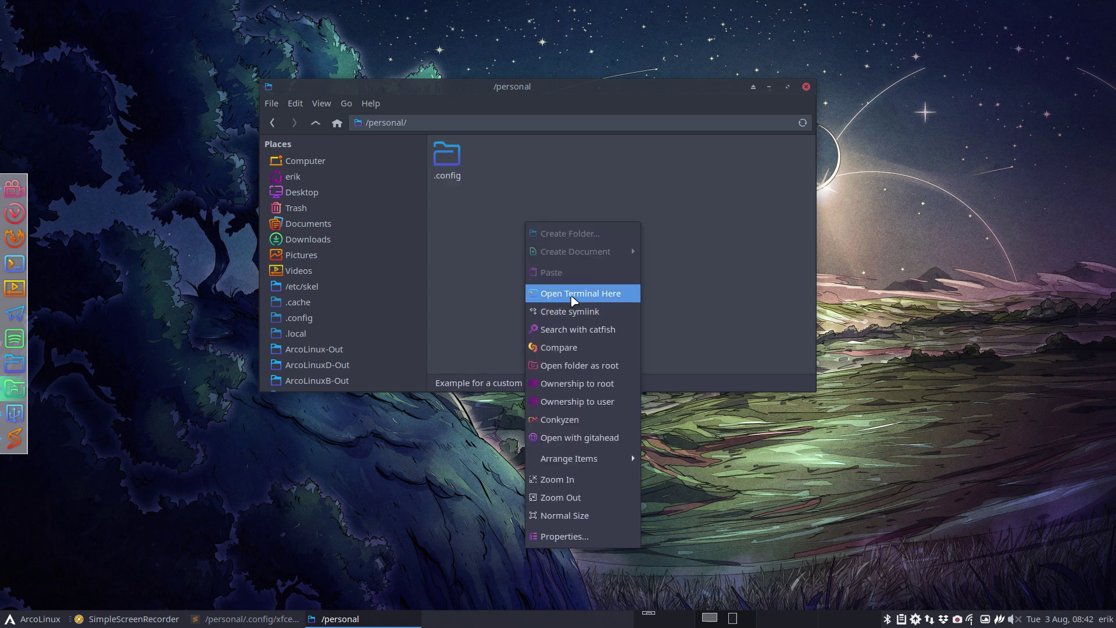
pyautogui.click(616, 366)
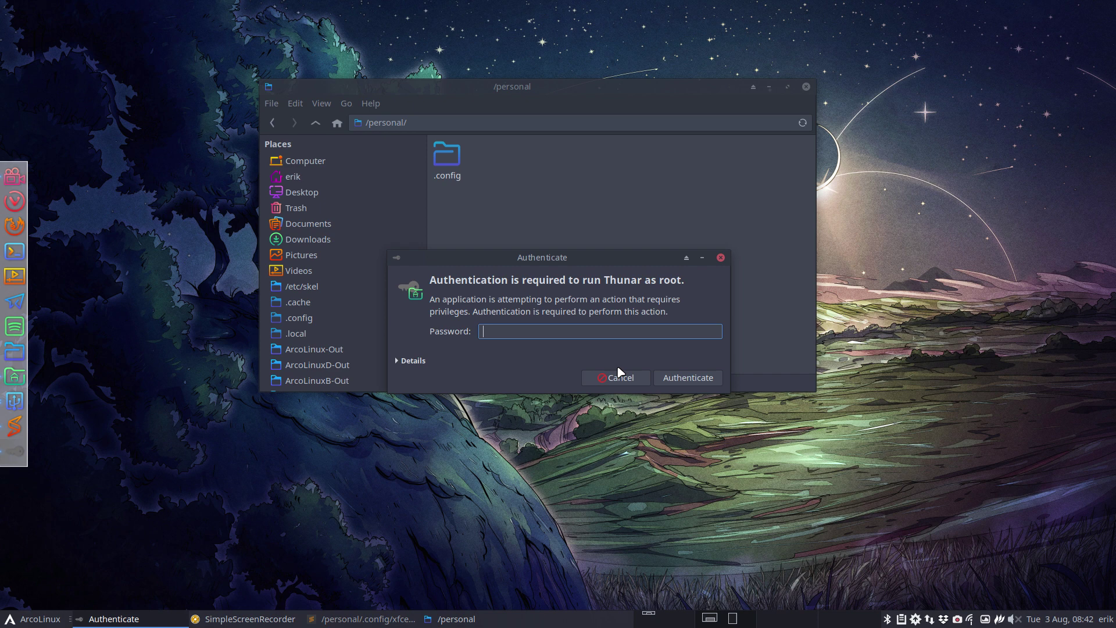
pyautogui.write('****')
pyautogui.press('Return')
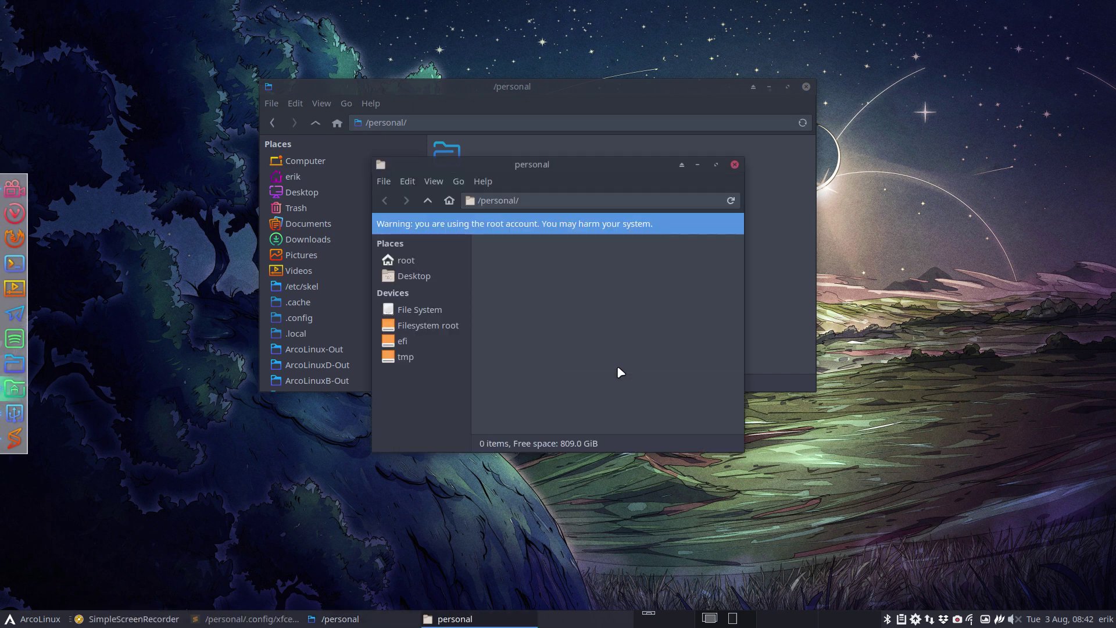
pyautogui.moveTo(551, 169); pyautogui.dragTo(608, 170)
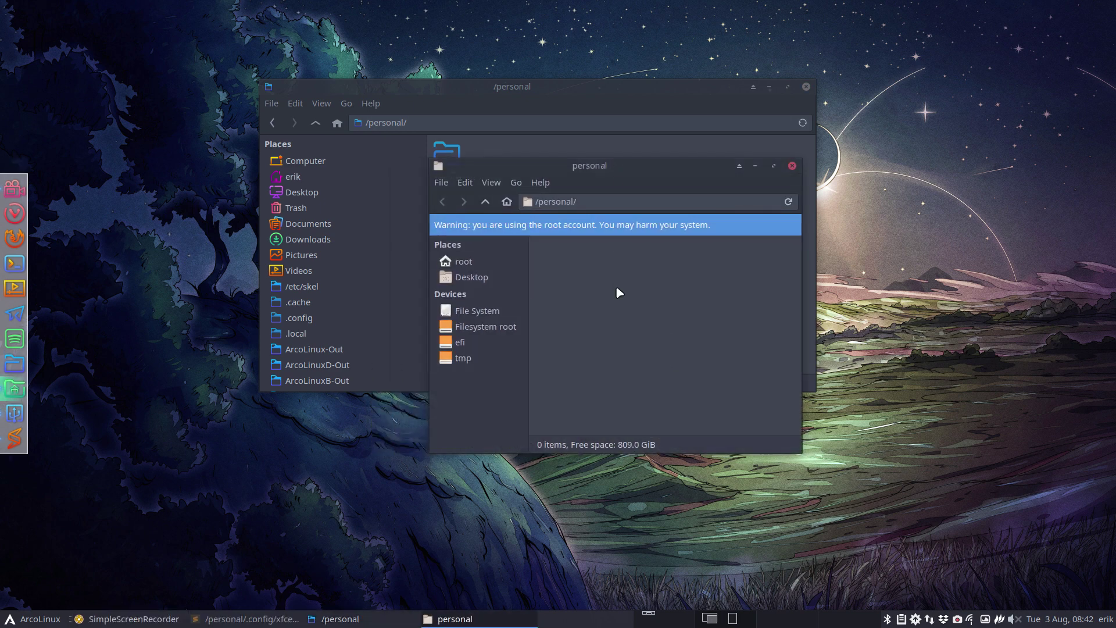
pyautogui.hotkey('ctrl', 'v')
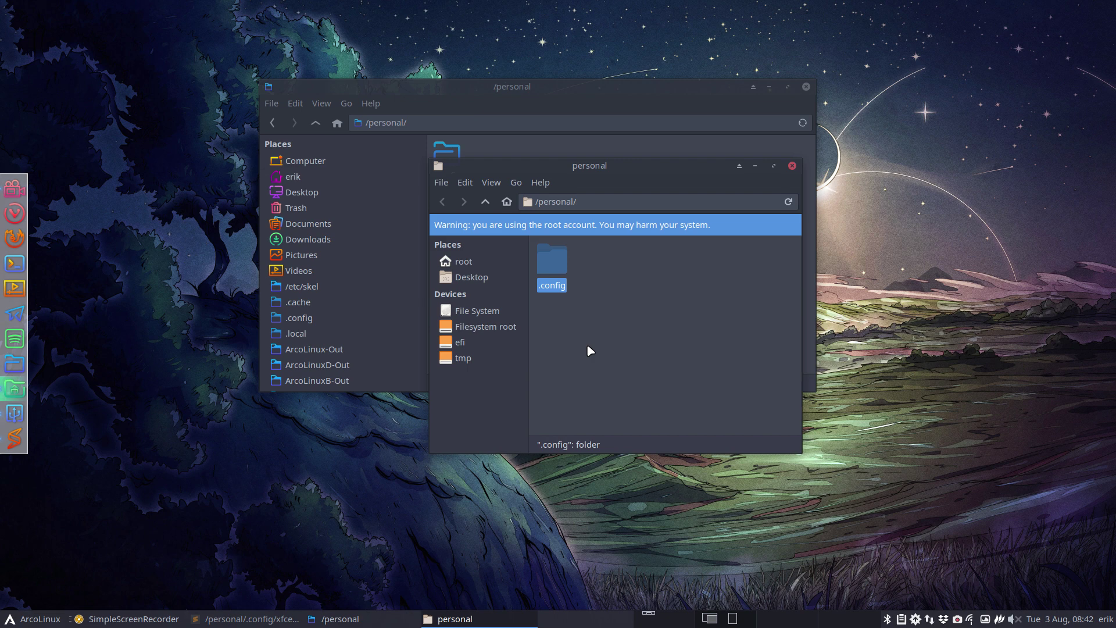
# - Create a folder named 1 and move .config into it
pyautogui.rightClick(600, 345)
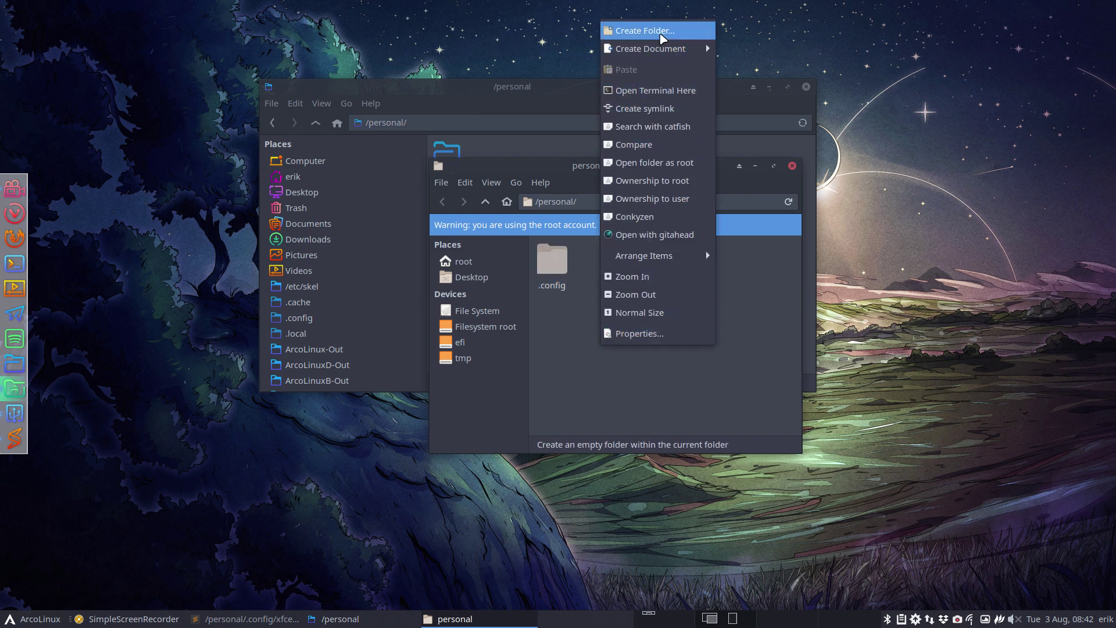
pyautogui.click(644, 31)
pyautogui.write('1')
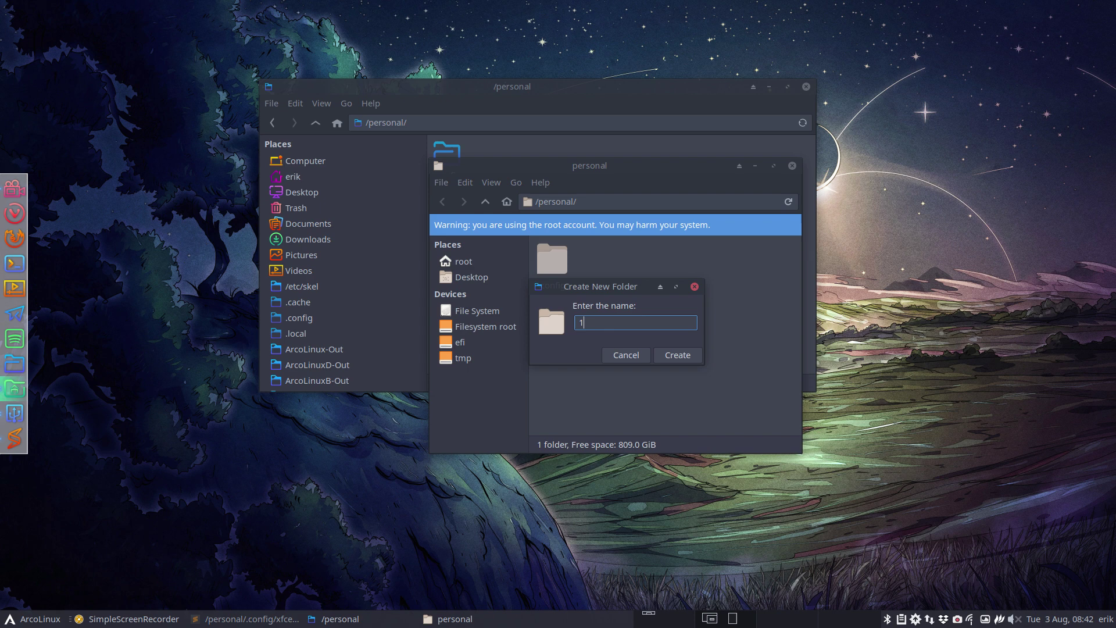
pyautogui.press('Return')
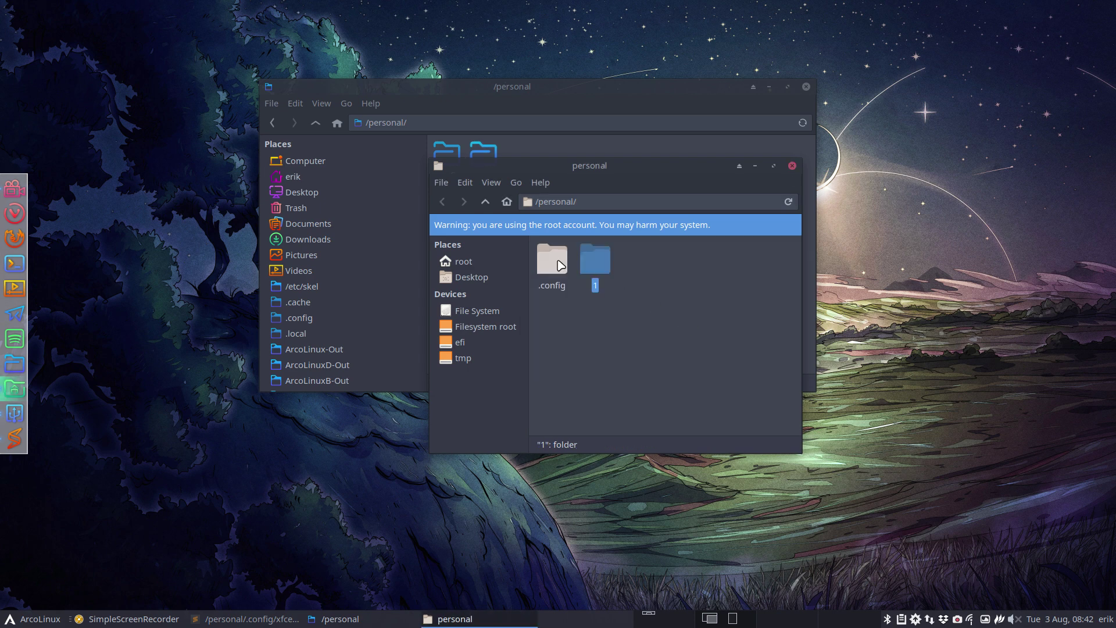
pyautogui.moveTo(559, 262); pyautogui.dragTo(590, 259)
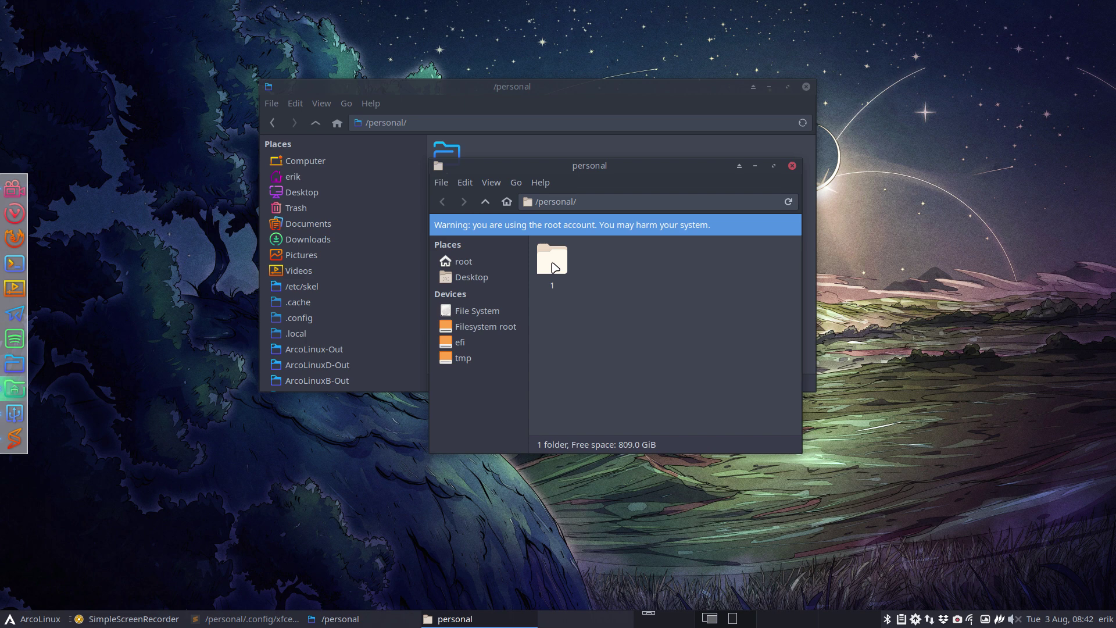
# - Copy and paste folder 1, renaming the duplicate to 2
pyautogui.rightClick(608, 265)
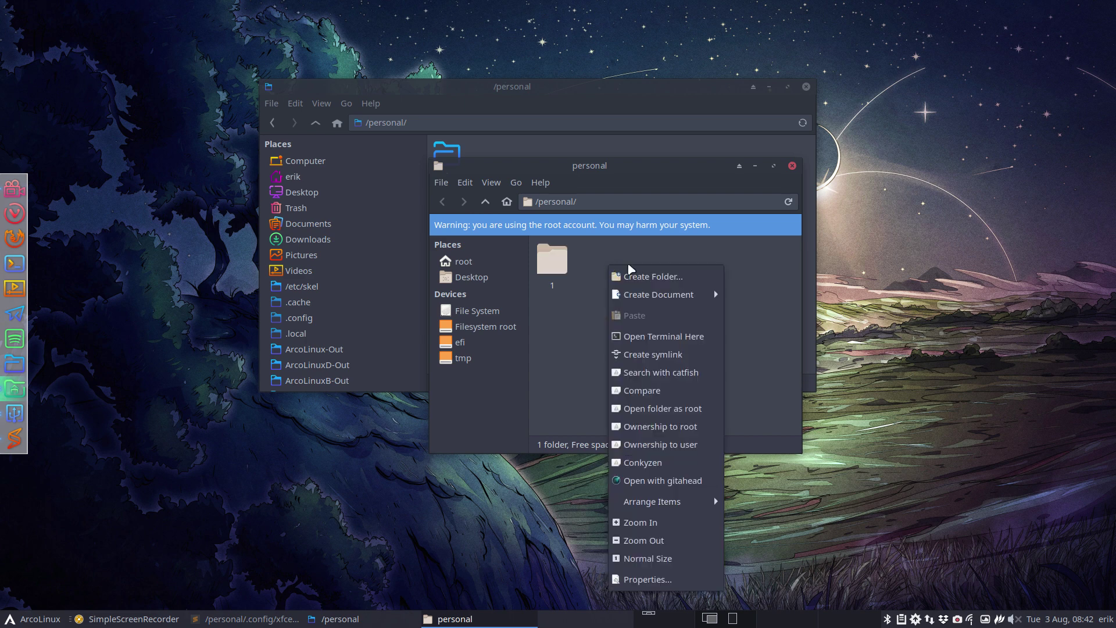
pyautogui.click(555, 270)
pyautogui.click(556, 271)
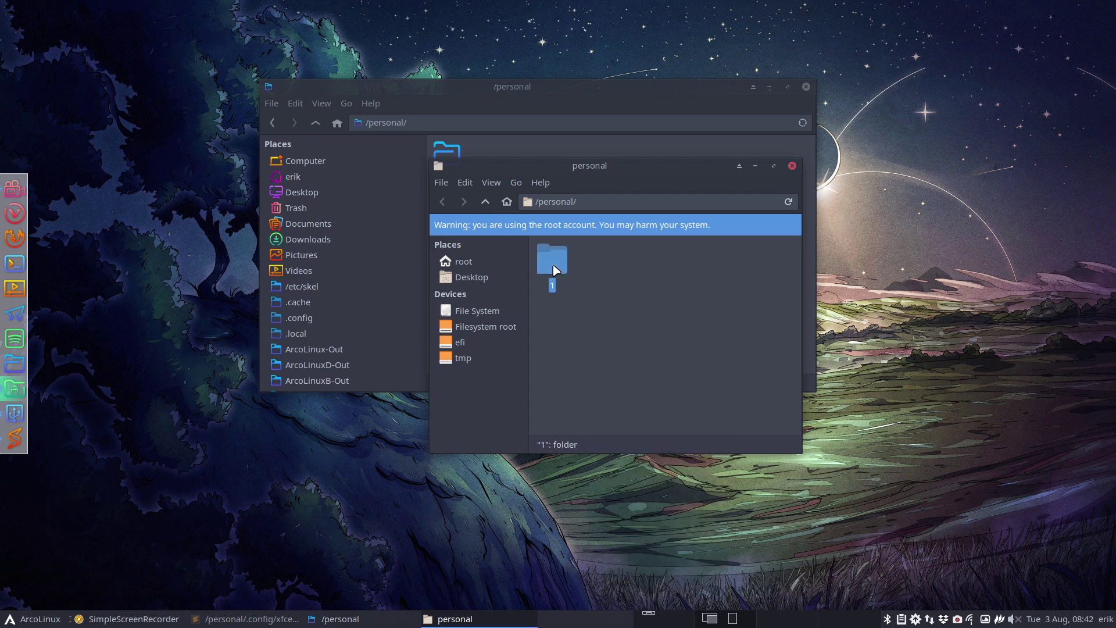
pyautogui.hotkey('ctrl', 'c')
pyautogui.hotkey('ctrl', 'v')
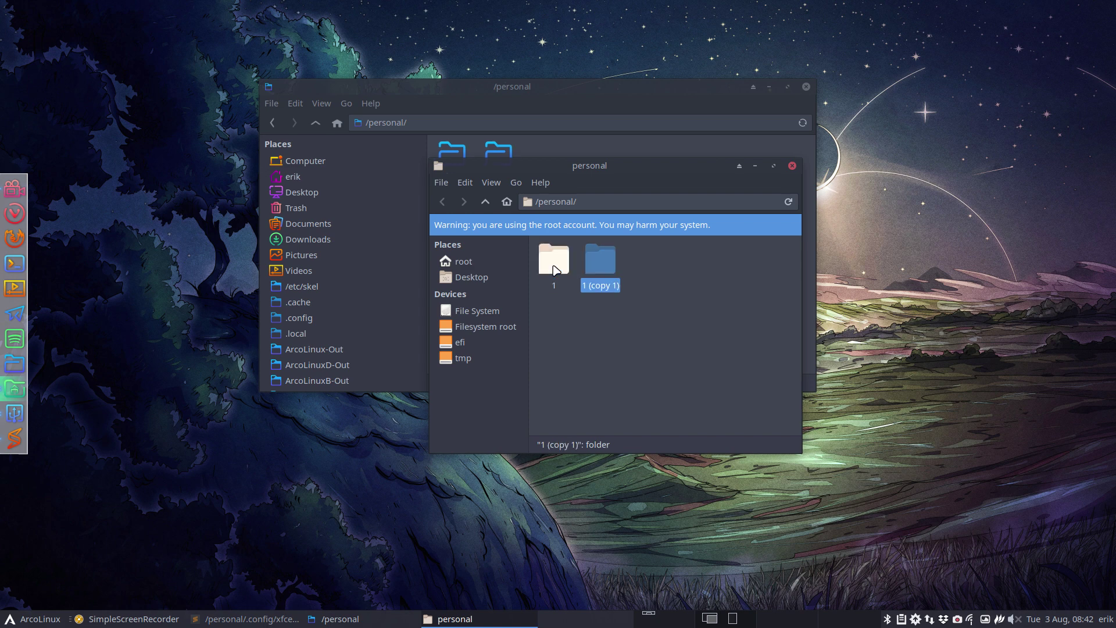
pyautogui.press('F2')
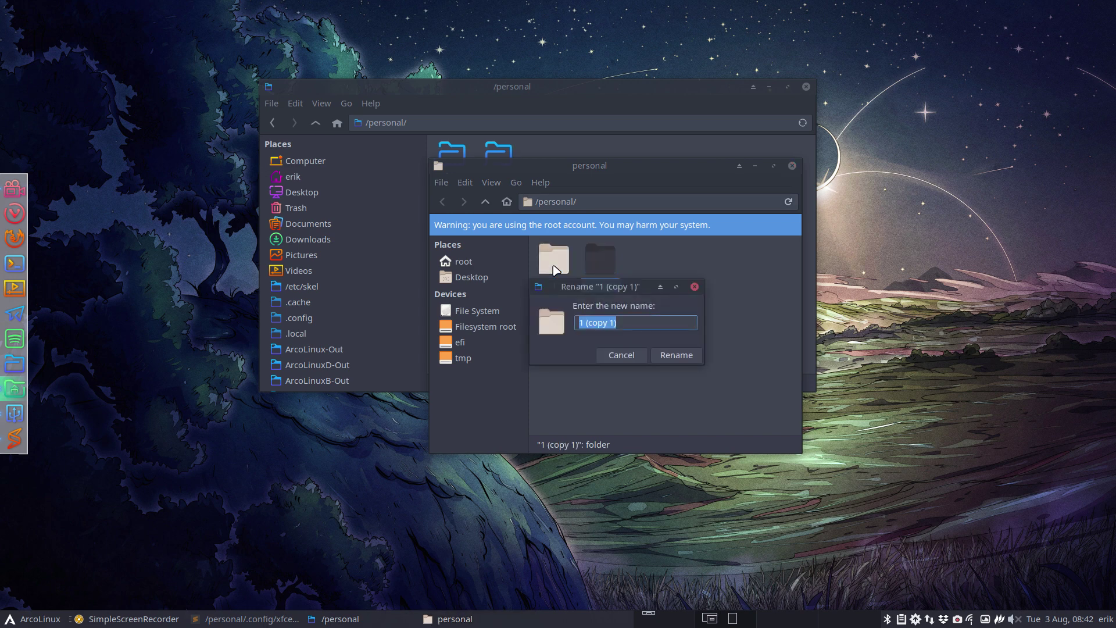
pyautogui.write('2')
pyautogui.press('Return')
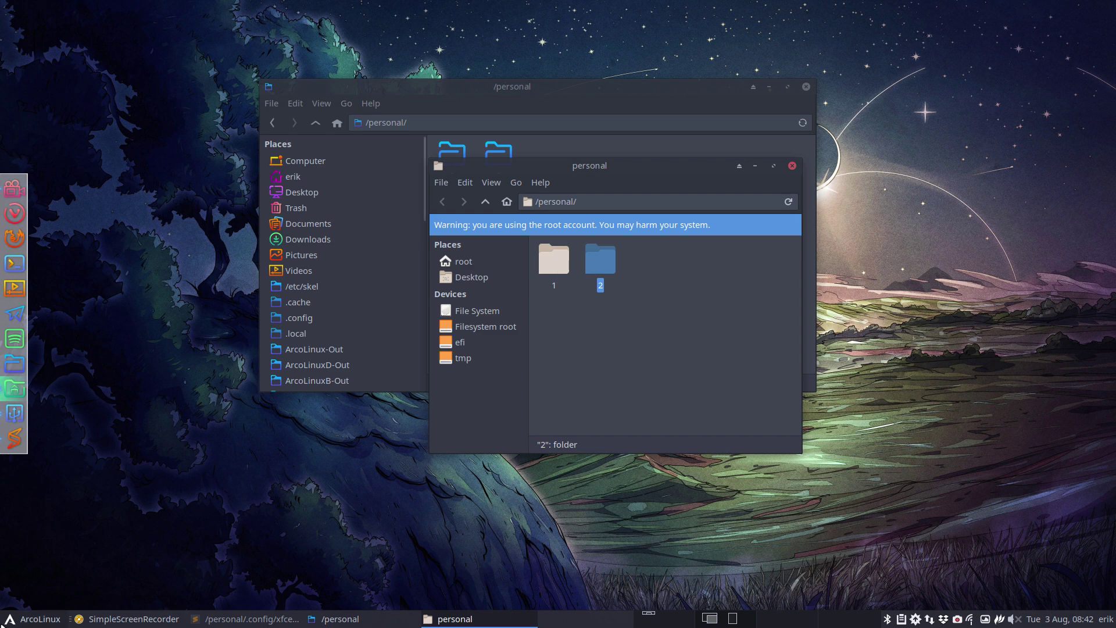
# - Select folder 2 and move the root window down and to the right
pyautogui.click(6, 622)
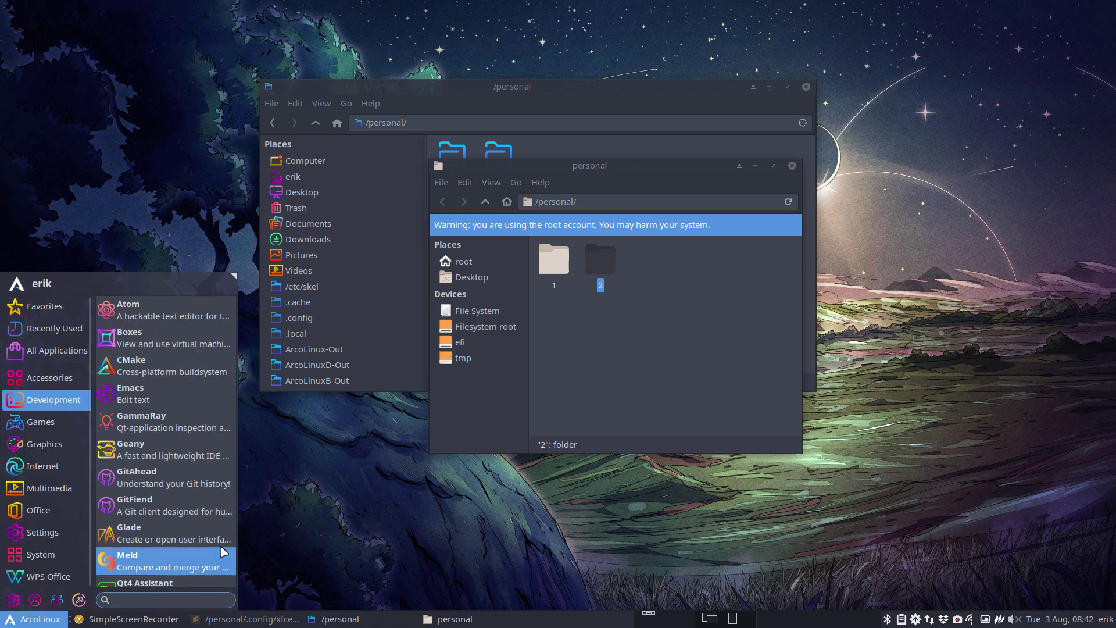
pyautogui.click(642, 357)
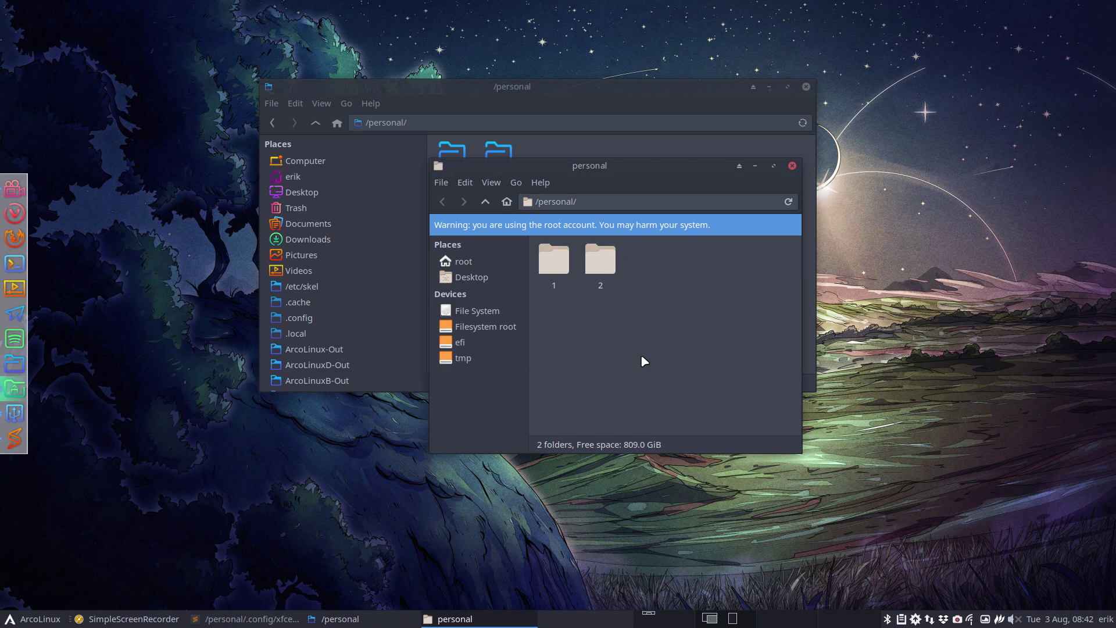
pyautogui.click(602, 262)
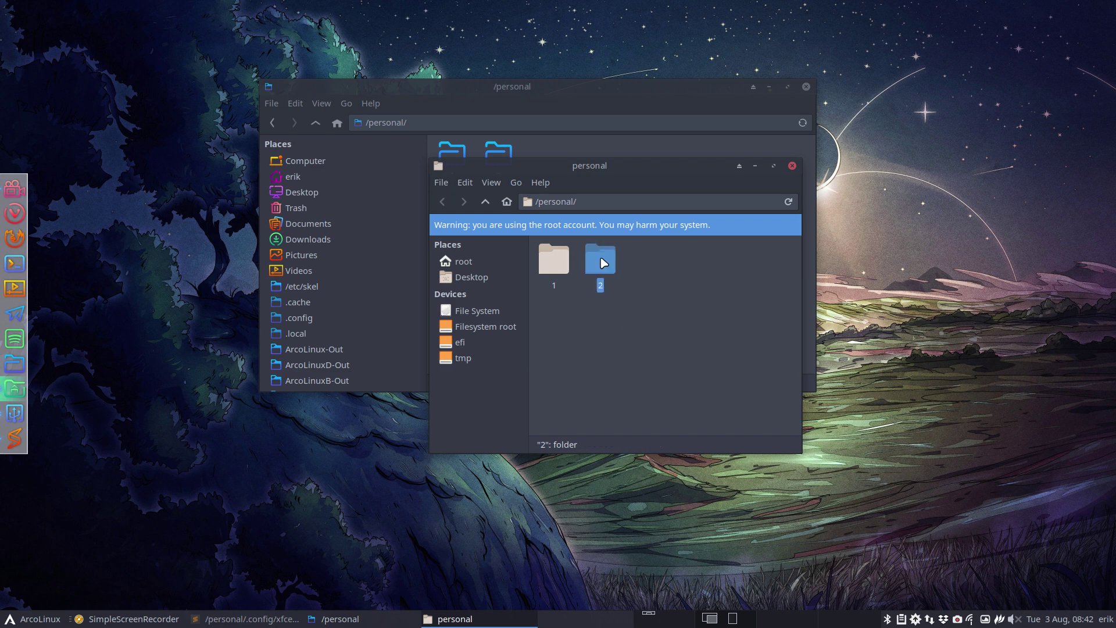
pyautogui.moveTo(641, 163); pyautogui.dragTo(809, 230)
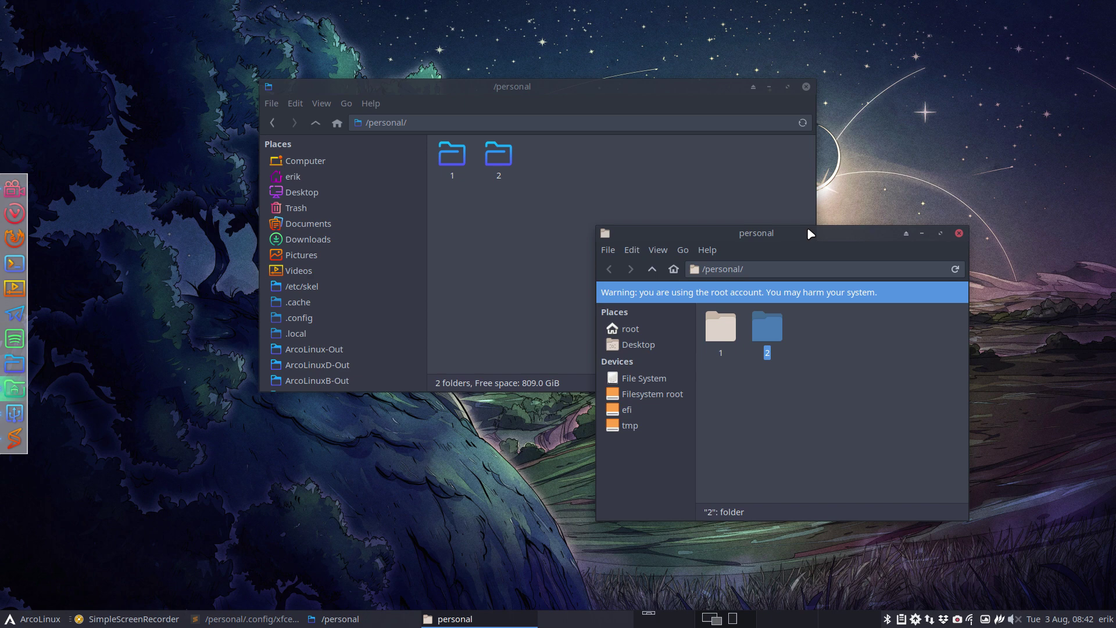
# - In the user window, open ~/.config/xfce4/xfconf/xfce-perchannel-xml and move it left
pyautogui.click(545, 220)
pyautogui.click(350, 177)
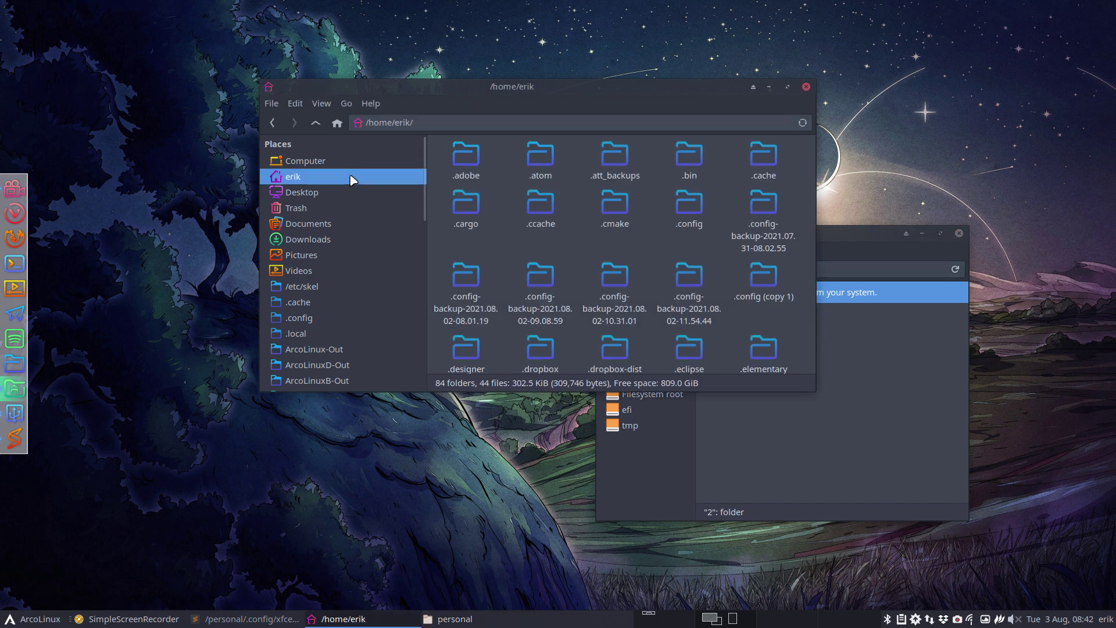
pyautogui.doubleClick(689, 215)
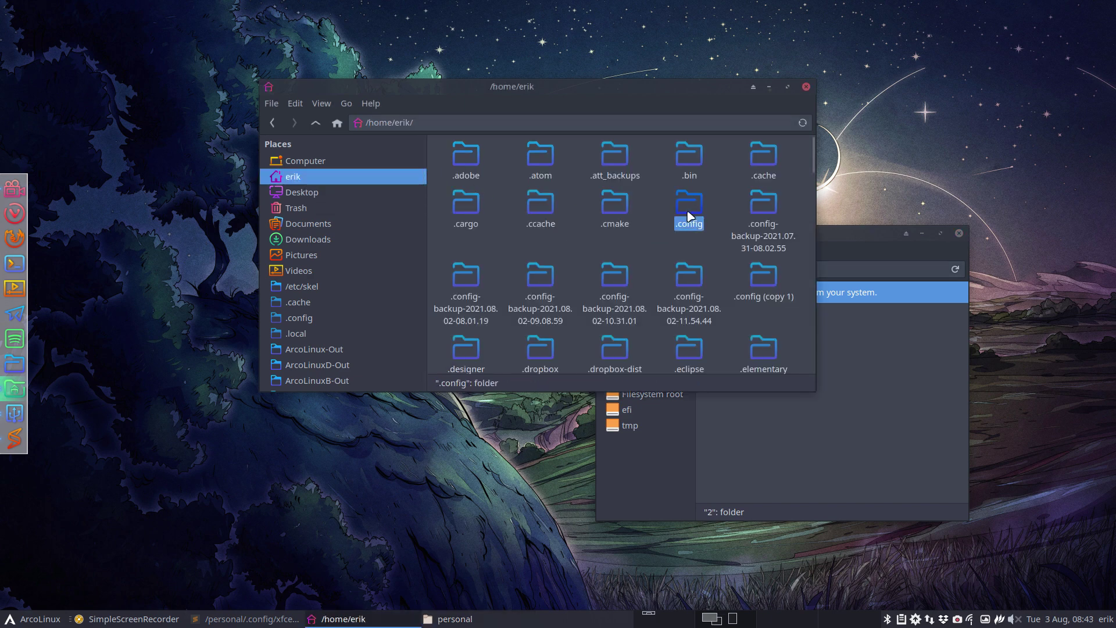
pyautogui.scroll(-10, 653, 239)
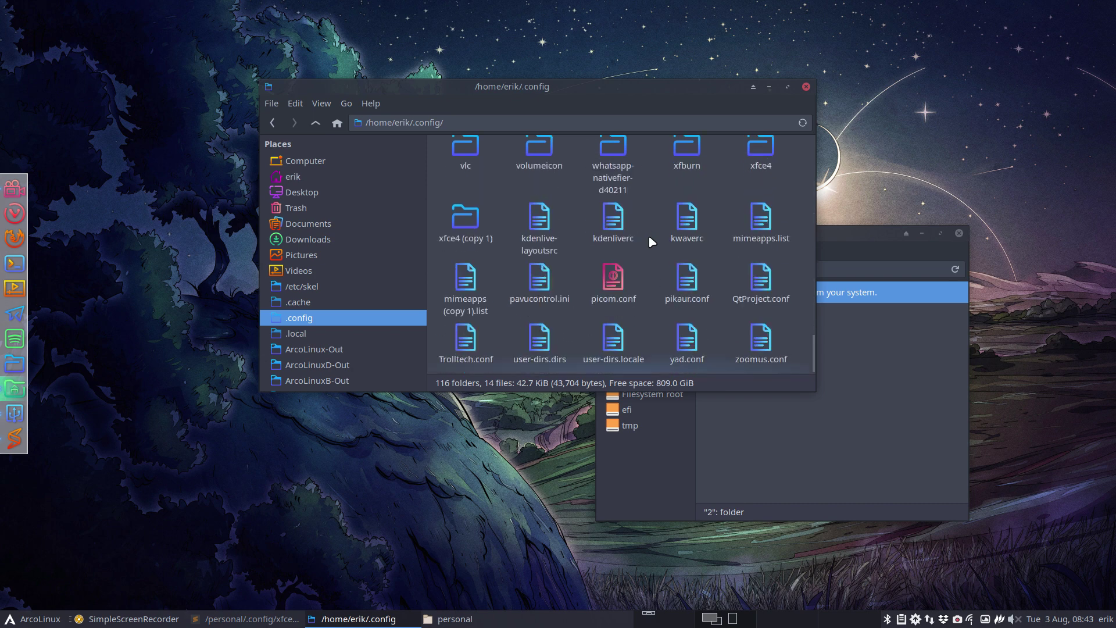
pyautogui.scroll(-4, 646, 255)
pyautogui.scroll(-3, 643, 256)
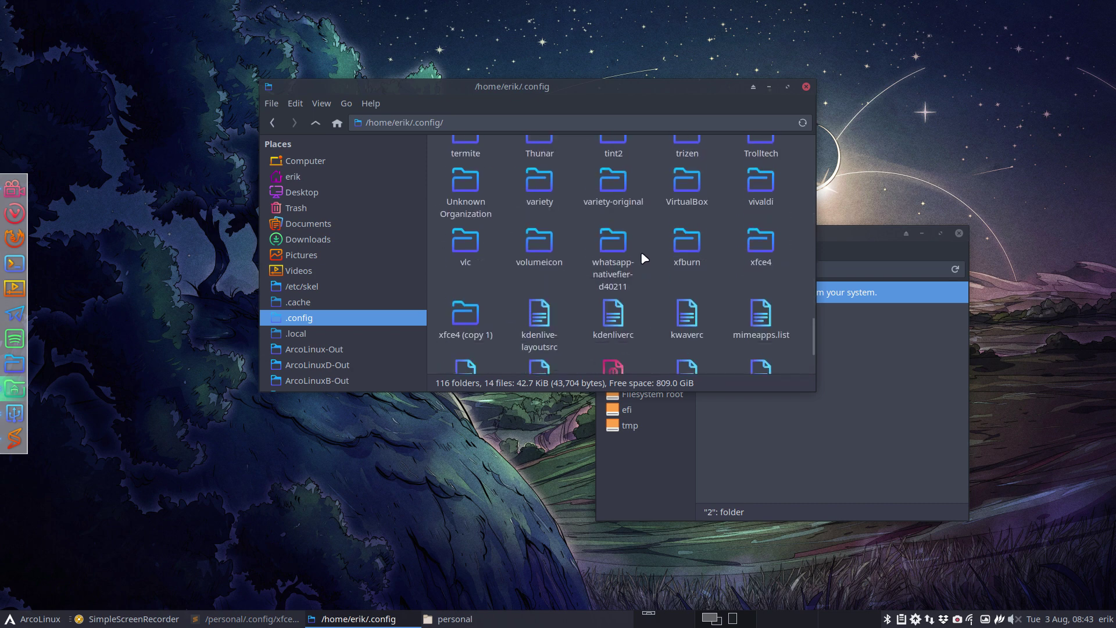
pyautogui.doubleClick(761, 247)
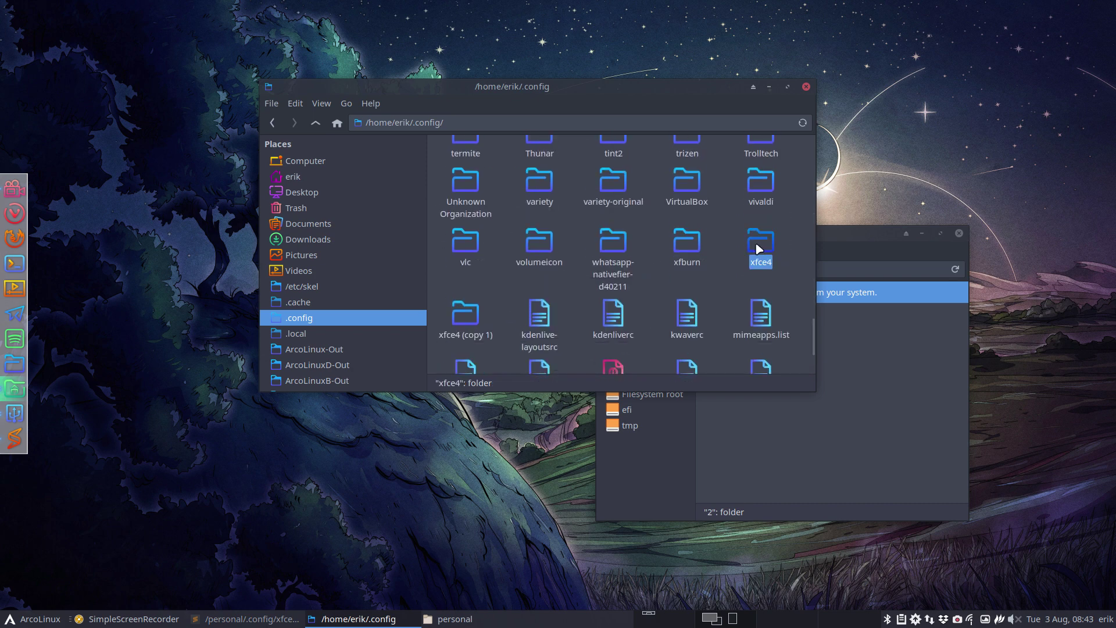
pyautogui.doubleClick(678, 157)
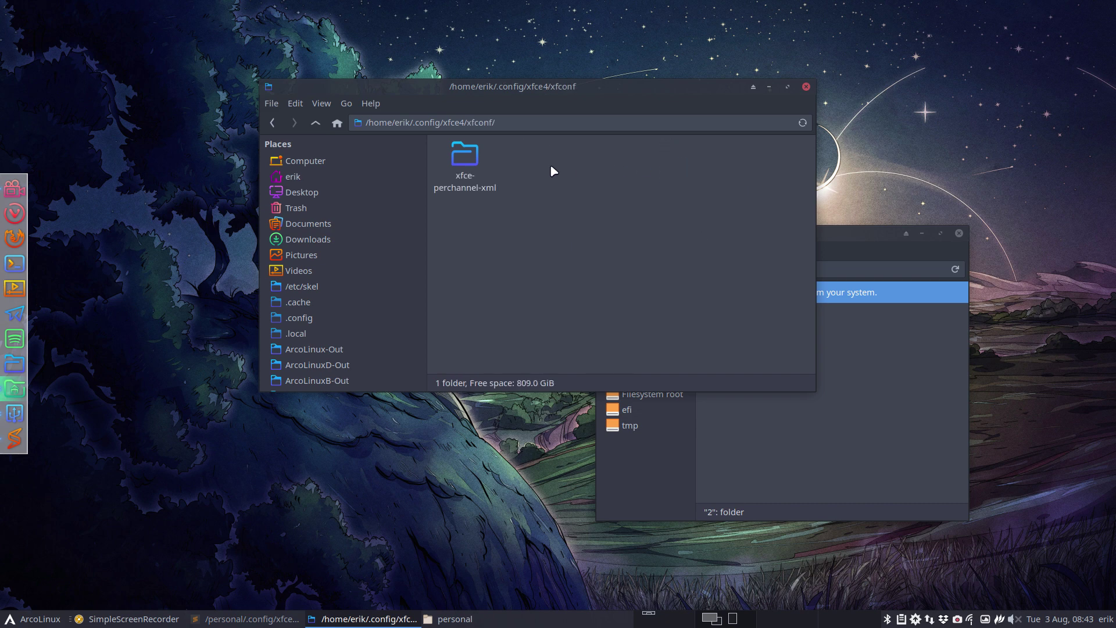
pyautogui.doubleClick(462, 164)
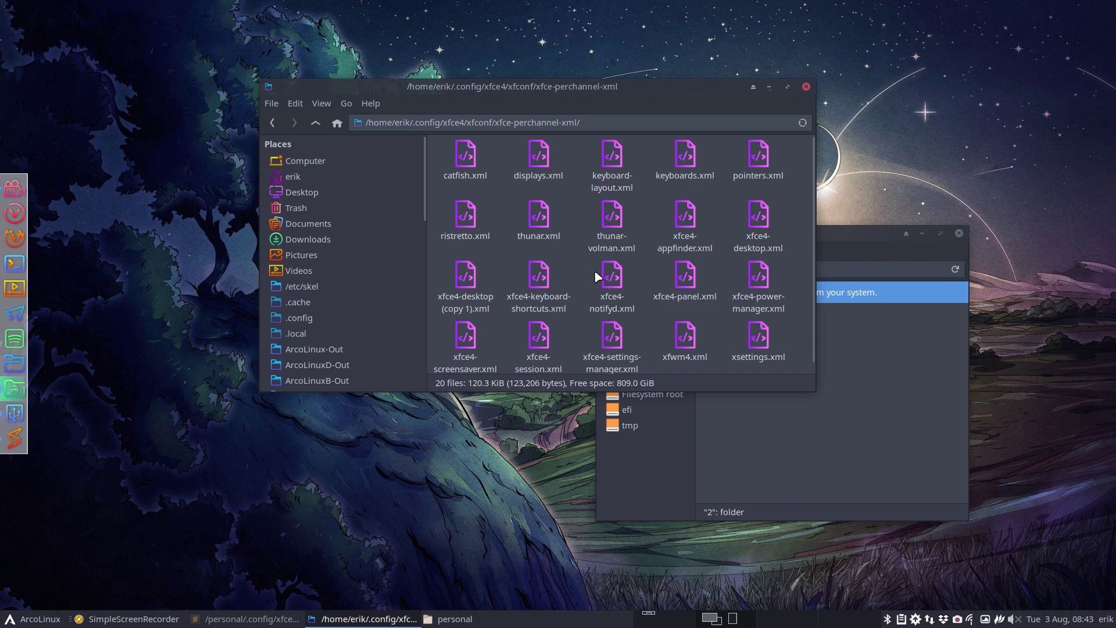
pyautogui.moveTo(567, 88); pyautogui.dragTo(379, 49)
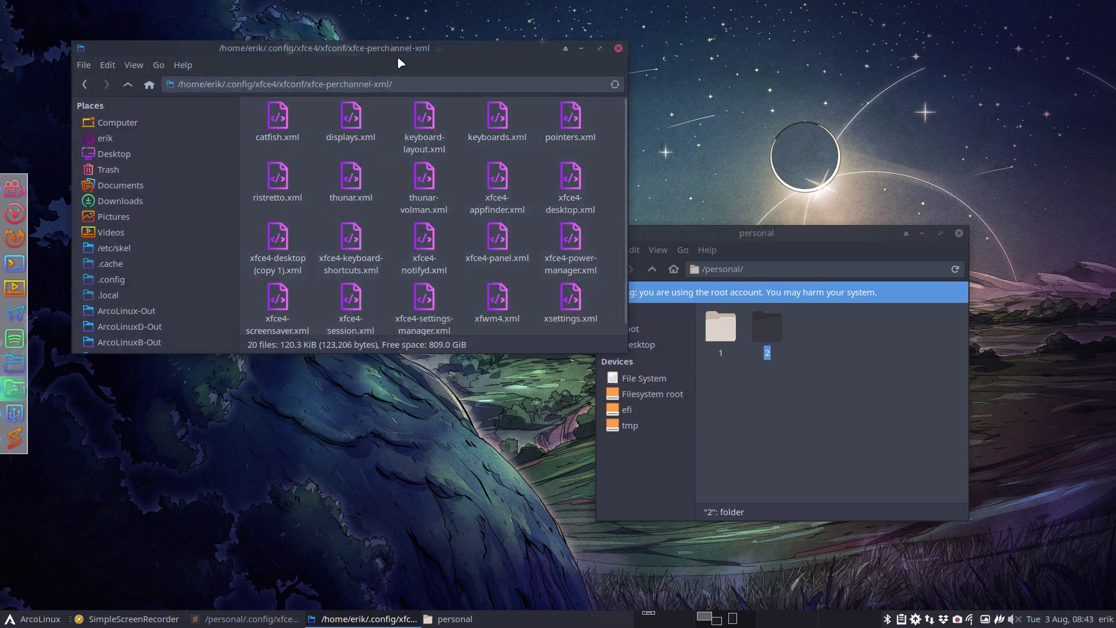
# - In the root window, open 2/.config/xfce4/xfconf/xfce-perchannel-xml and move it down-right
pyautogui.doubleClick(766, 331)
pyautogui.doubleClick(721, 328)
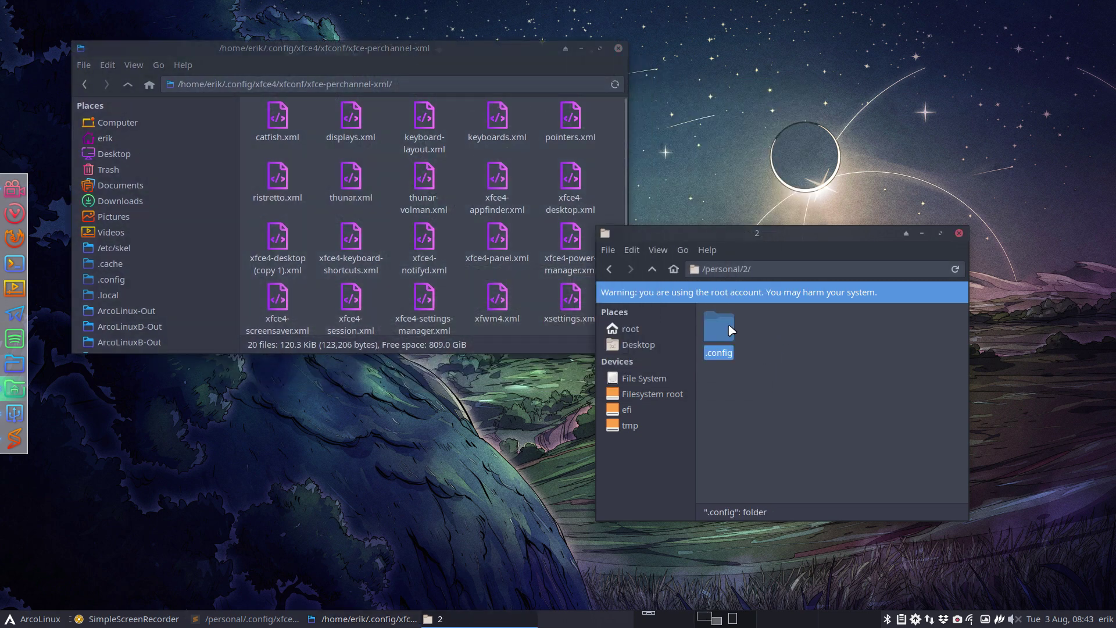
pyautogui.doubleClick(724, 330)
pyautogui.click(730, 330)
pyautogui.doubleClick(730, 330)
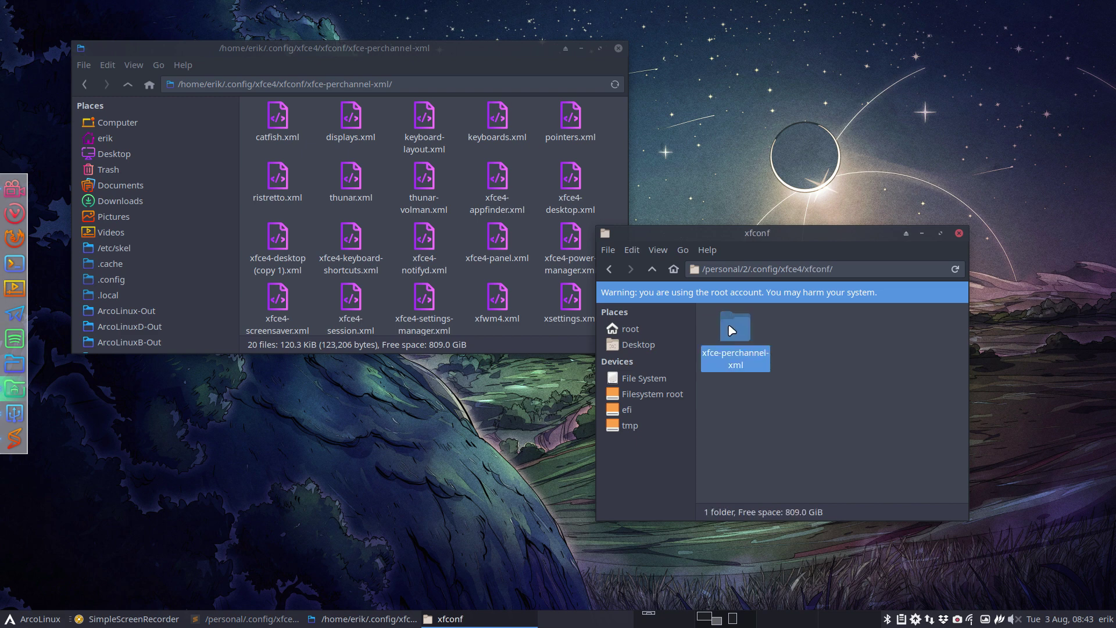
pyautogui.doubleClick(730, 331)
pyautogui.moveTo(837, 244); pyautogui.dragTo(989, 297)
# - Open home xsettings.xml, check IconThemeName is Surfn-Papirus-Casablanca, then minimize Sublime Text
pyautogui.doubleClick(570, 299)
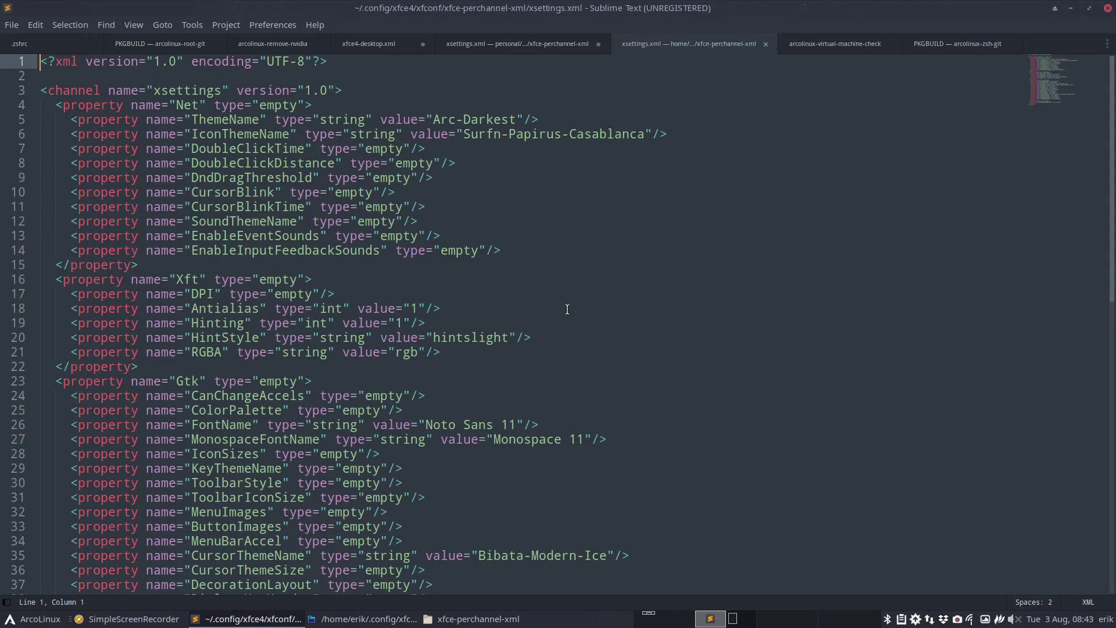
pyautogui.click(462, 134)
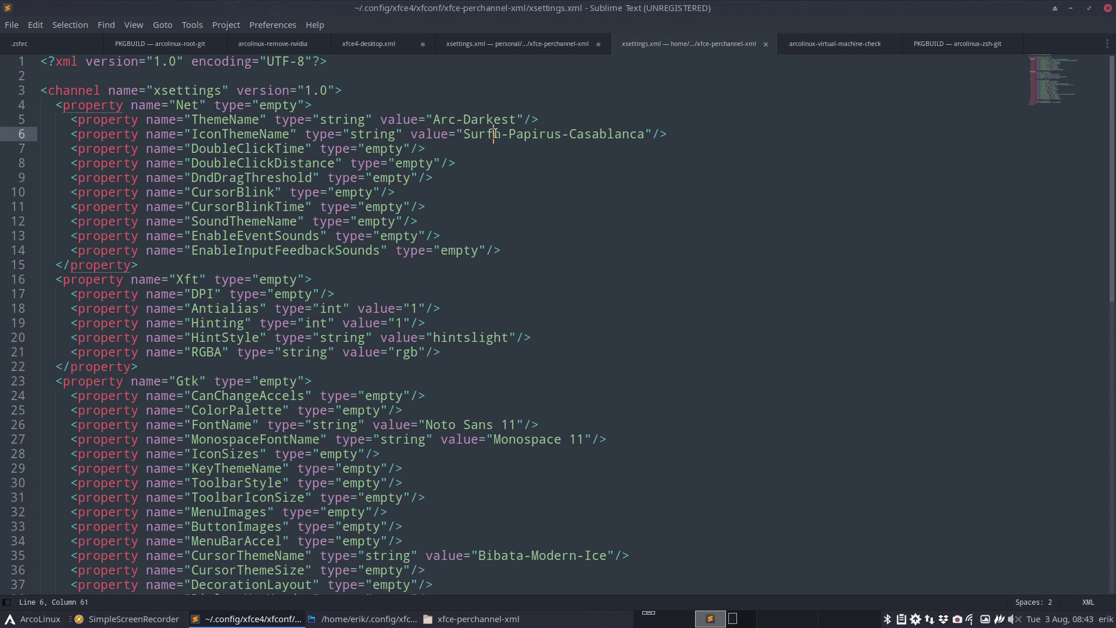
pyautogui.click(621, 133)
pyautogui.click(1071, 8)
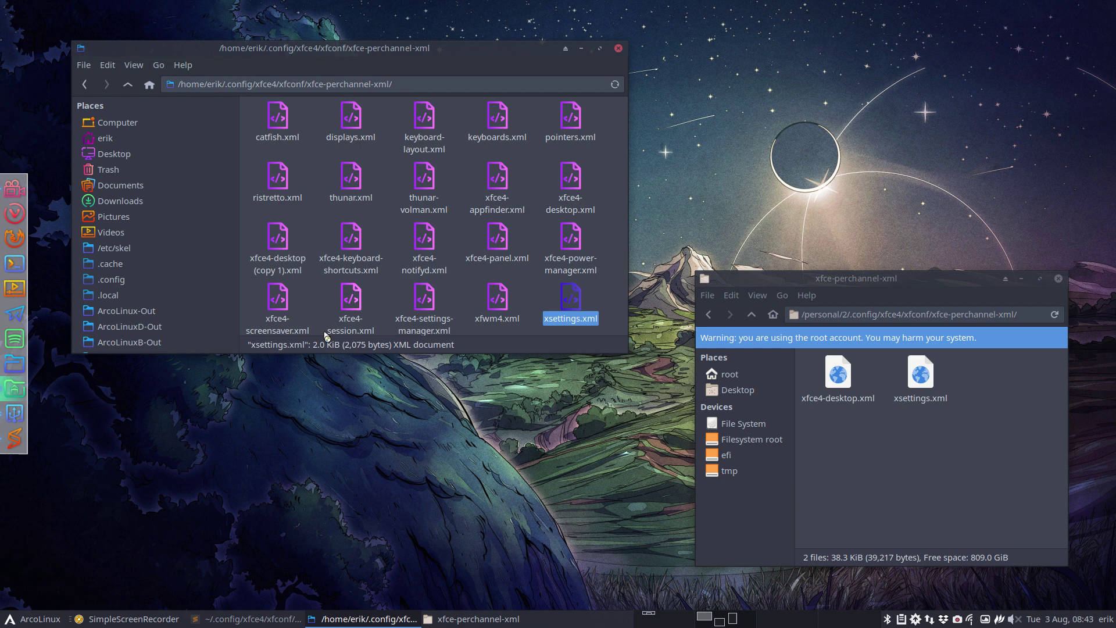
pyautogui.click(14, 618)
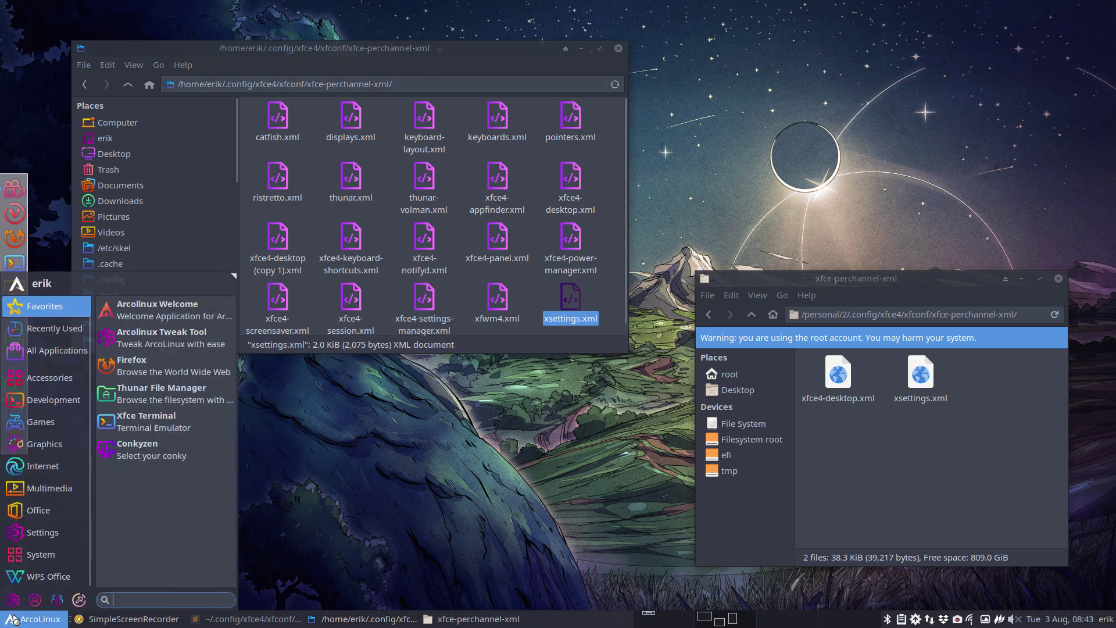
pyautogui.click(14, 600)
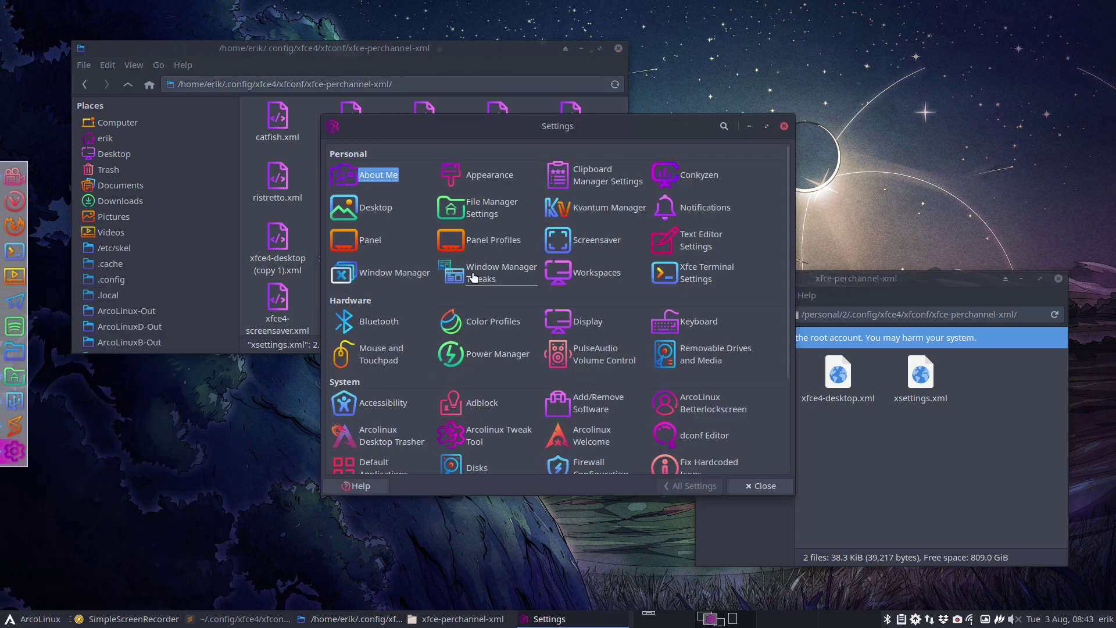
pyautogui.click(490, 177)
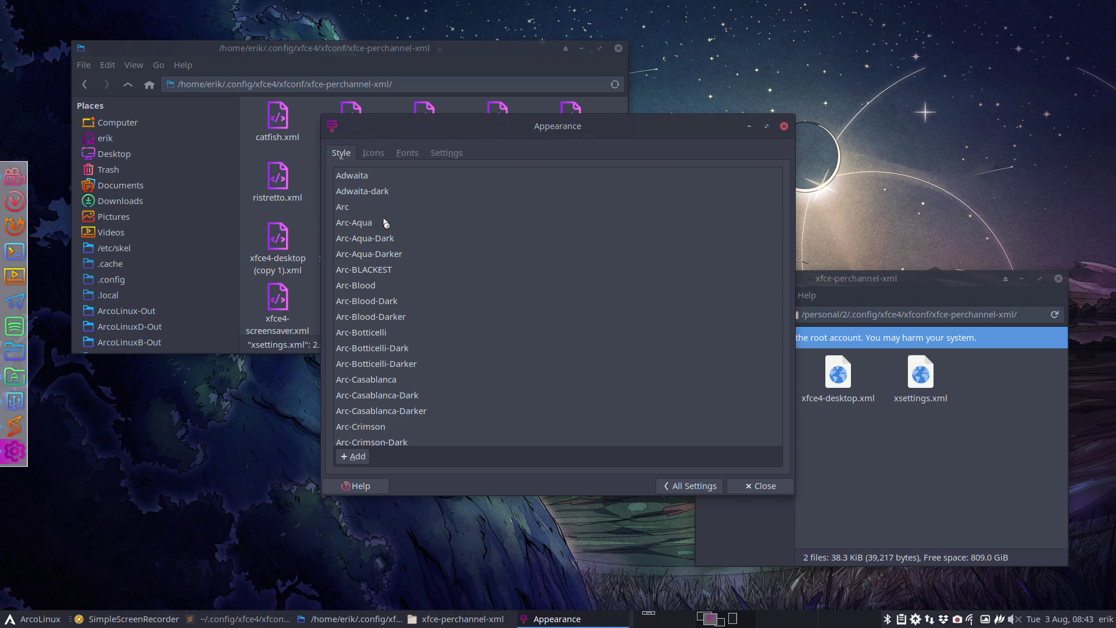
pyautogui.scroll(-5, 489, 210)
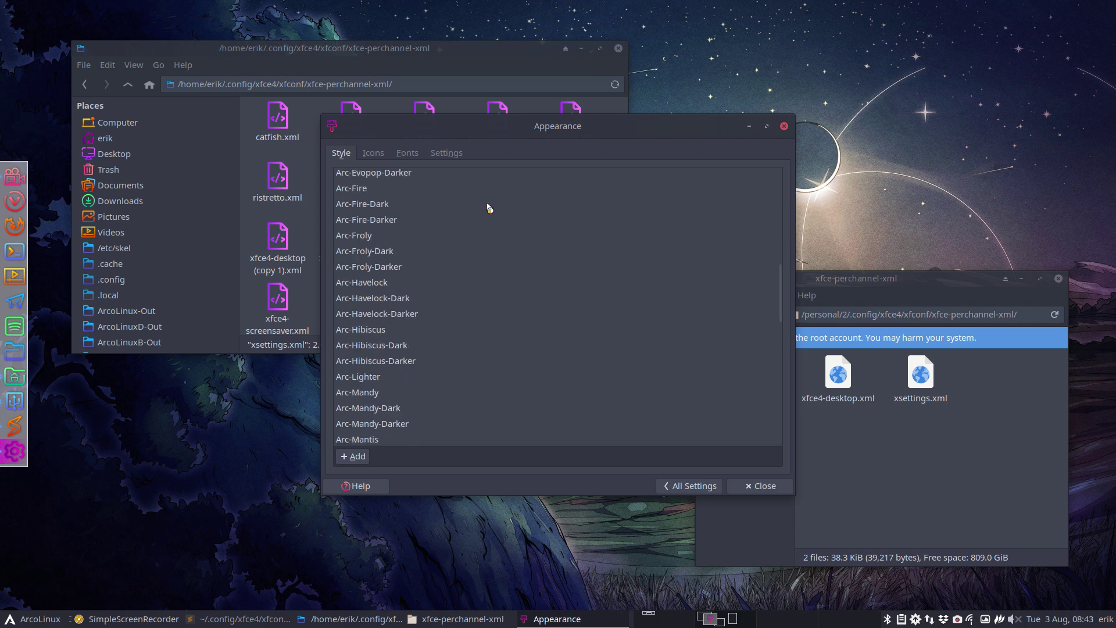
pyautogui.click(378, 155)
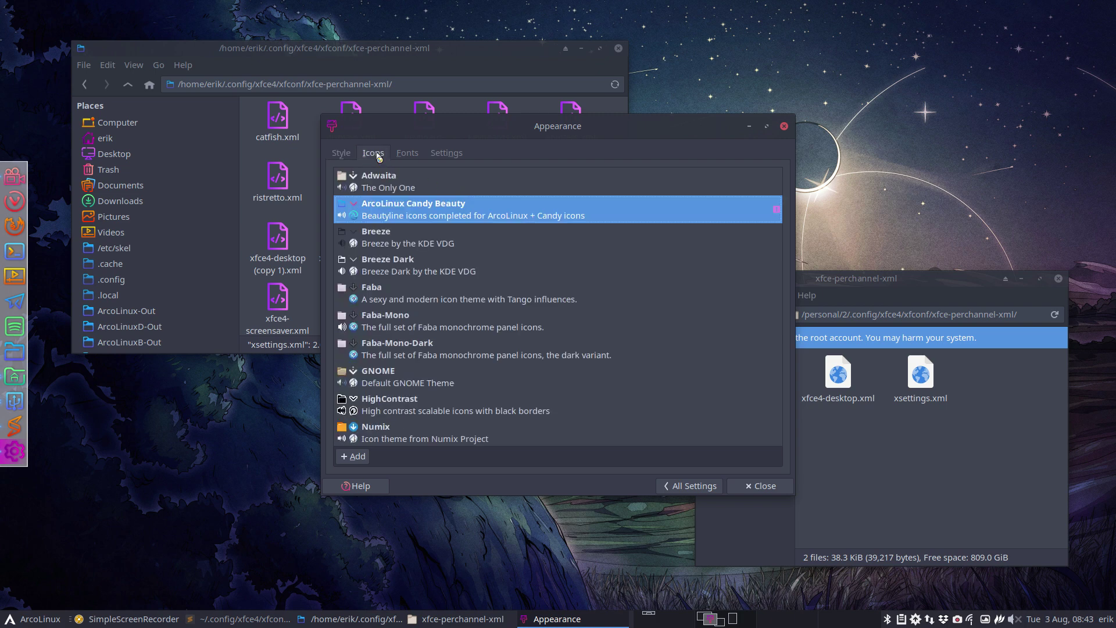
pyautogui.click(431, 249)
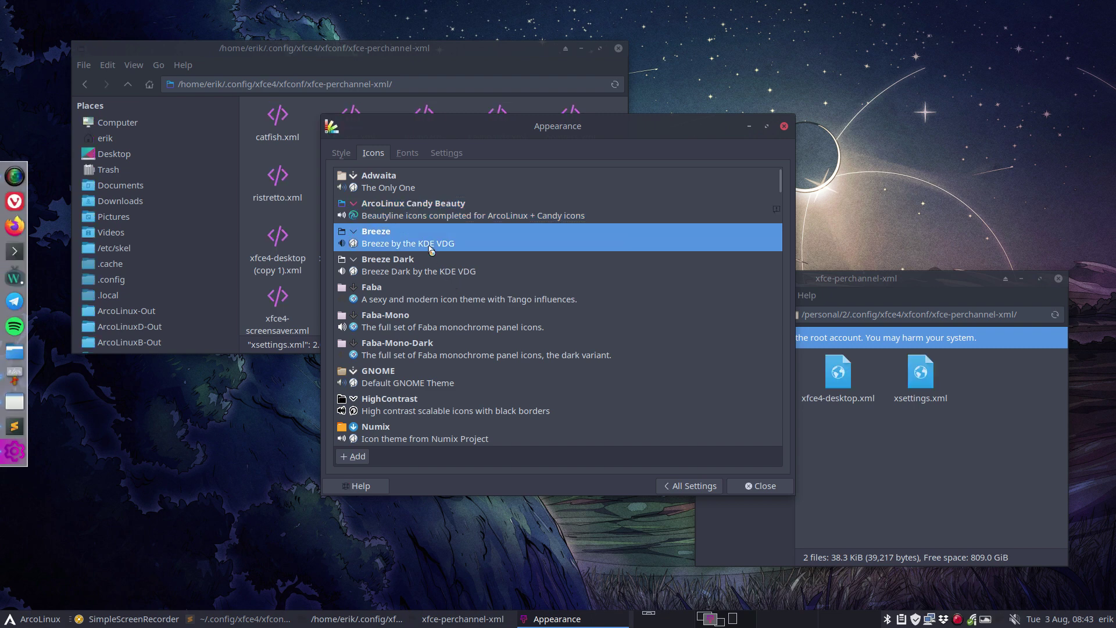
pyautogui.click(427, 217)
pyautogui.scroll(-10, 484, 291)
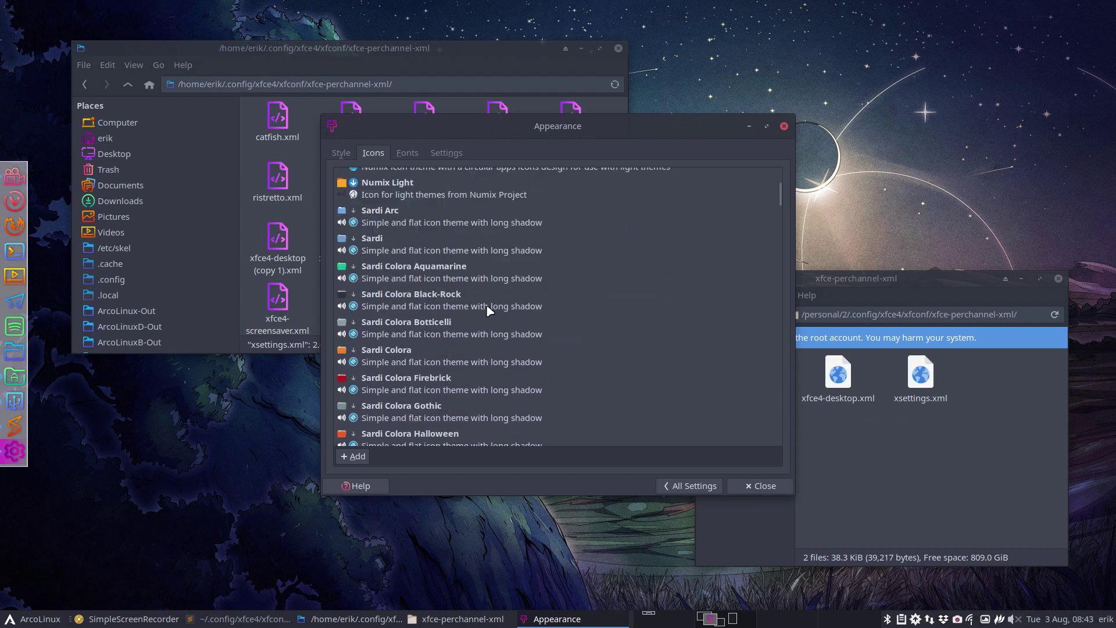
pyautogui.scroll(-4, 465, 262)
pyautogui.scroll(4, 442, 232)
pyautogui.scroll(-10, 426, 205)
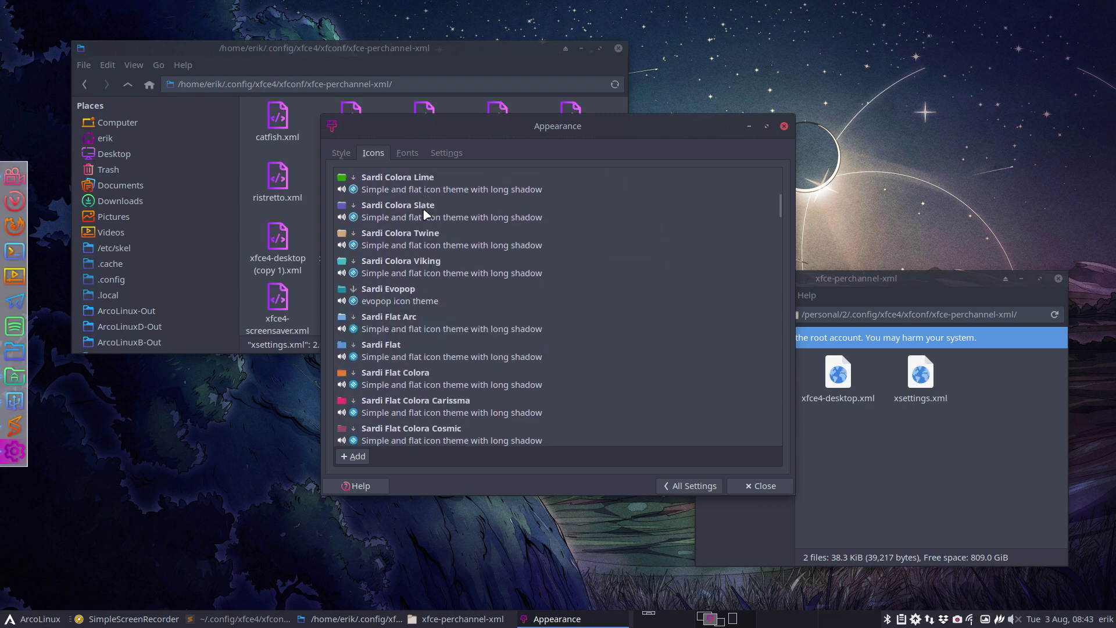
pyautogui.scroll(-15, 424, 213)
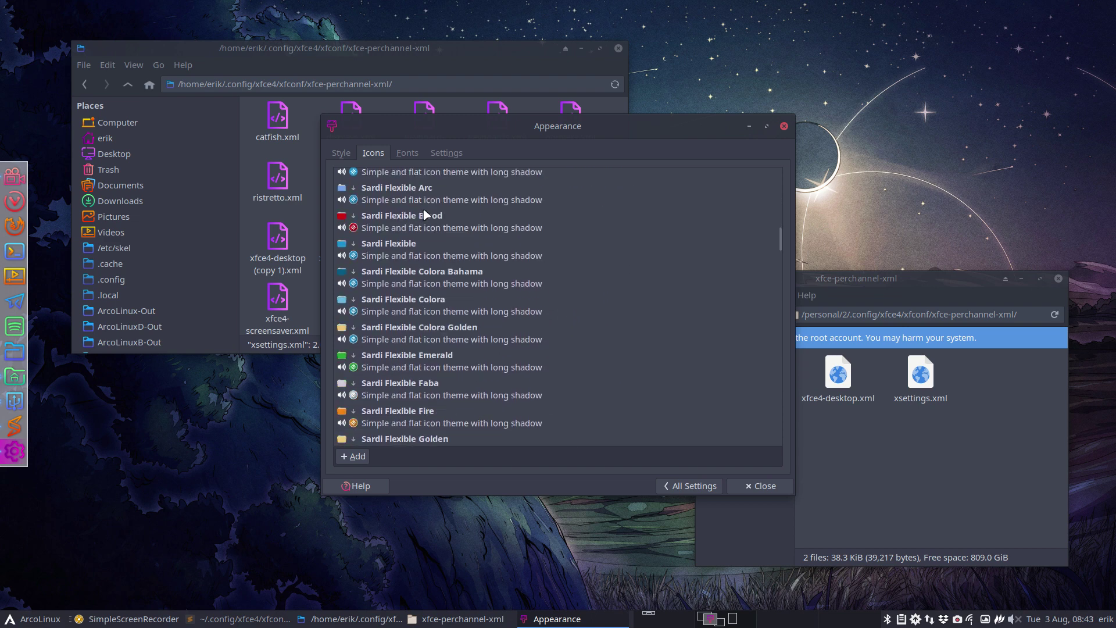
pyautogui.scroll(-15, 425, 213)
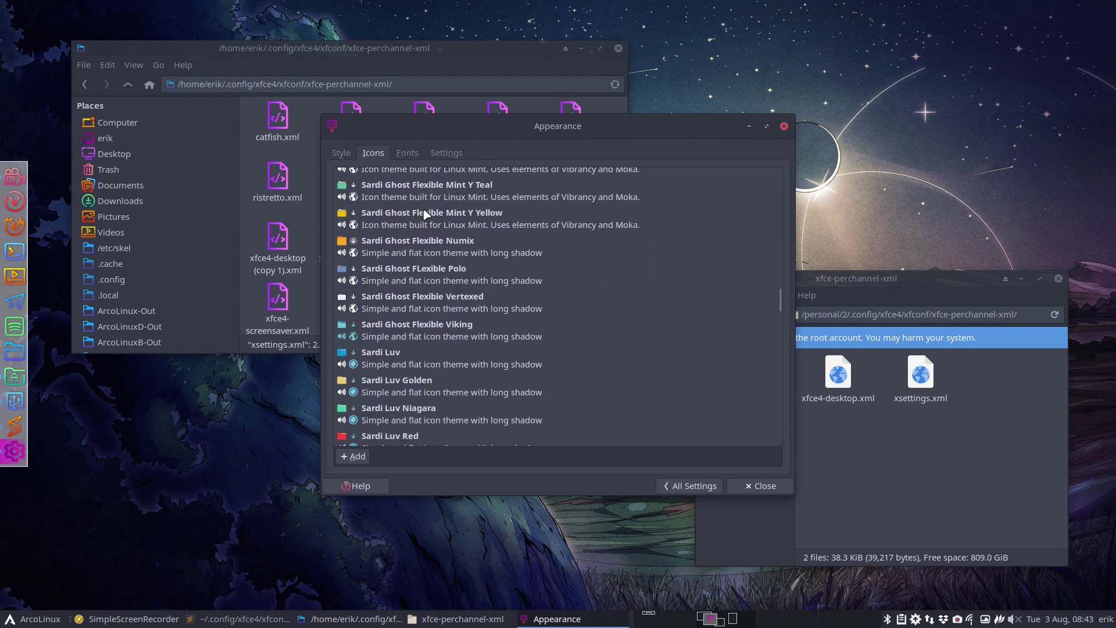
pyautogui.scroll(-15, 426, 215)
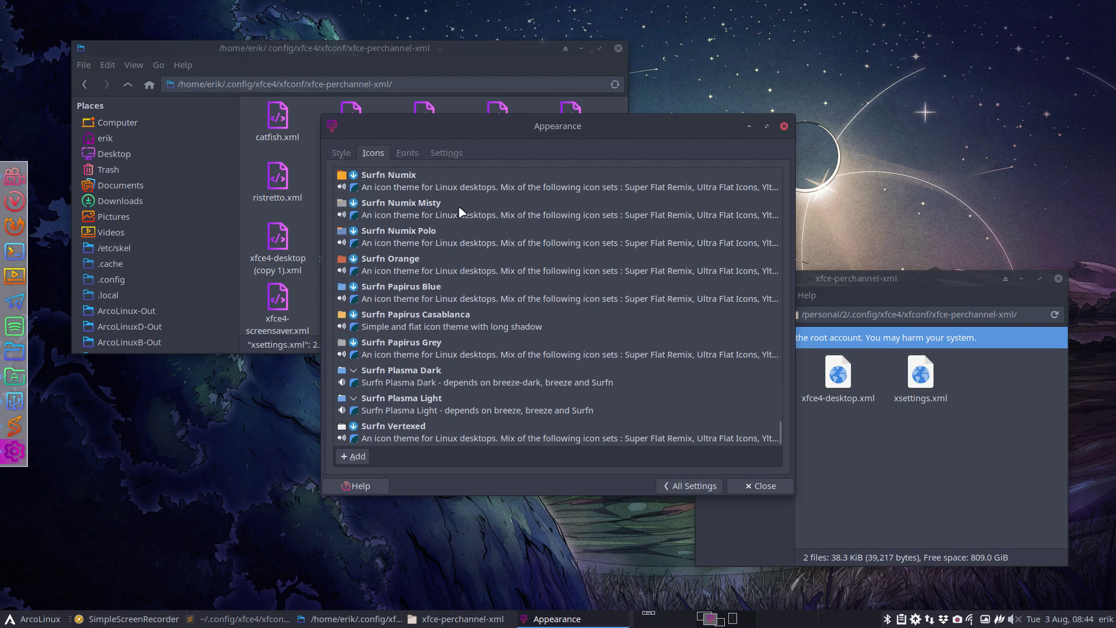
pyautogui.scroll(1, 461, 212)
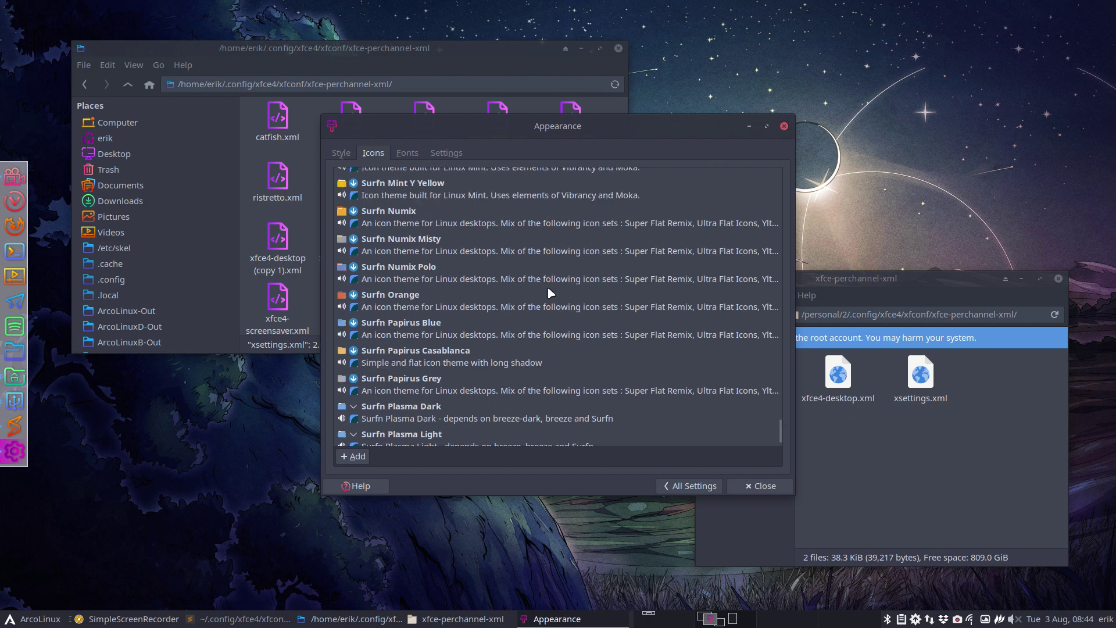
pyautogui.scroll(20, 547, 289)
pyautogui.scroll(15, 550, 293)
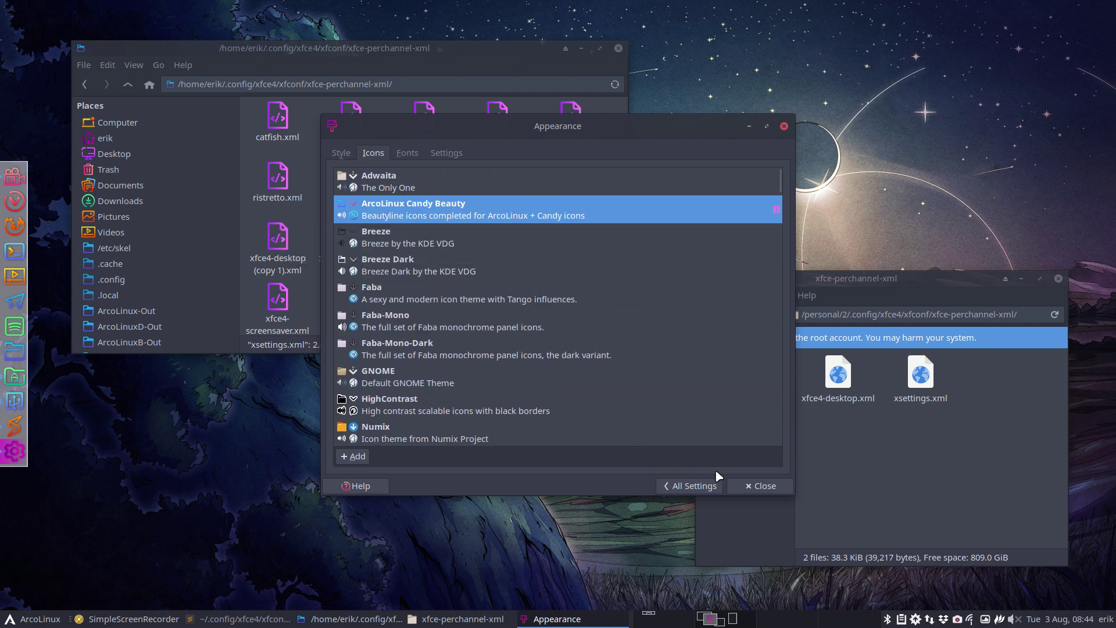
pyautogui.click(755, 486)
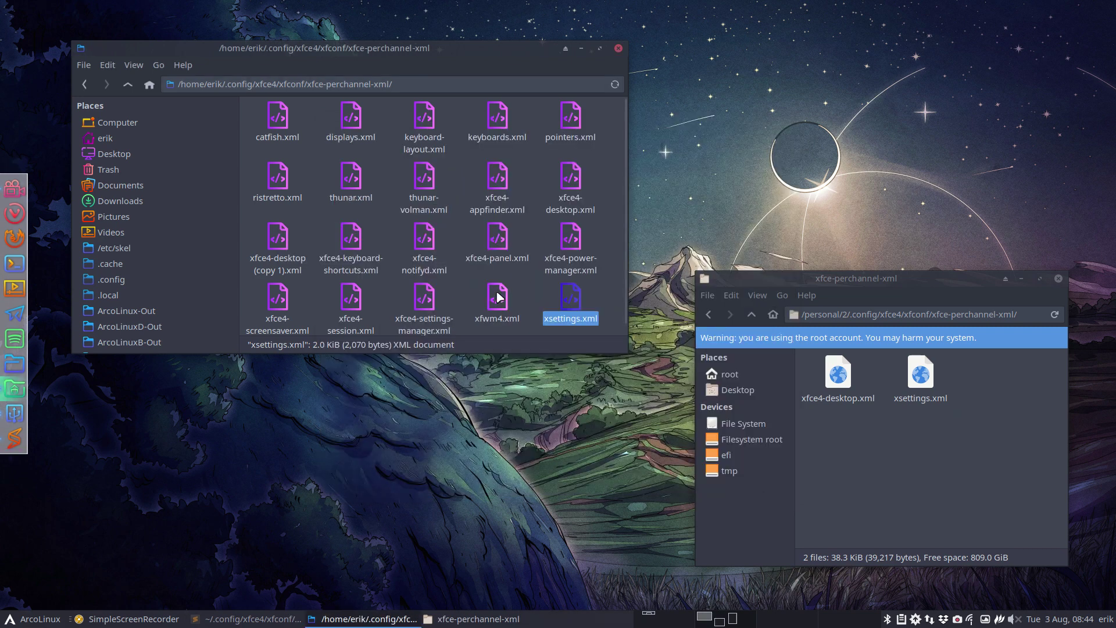
# - Open Desktop Settings and choose Other… as the wallpaper folder
pyautogui.rightClick(708, 158)
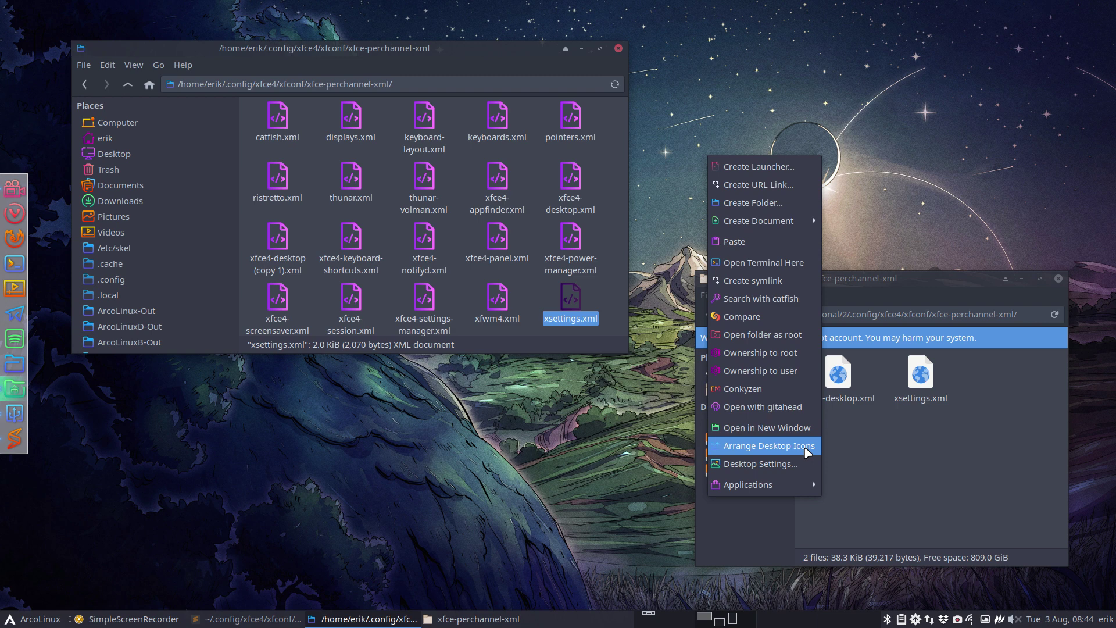
pyautogui.click(773, 464)
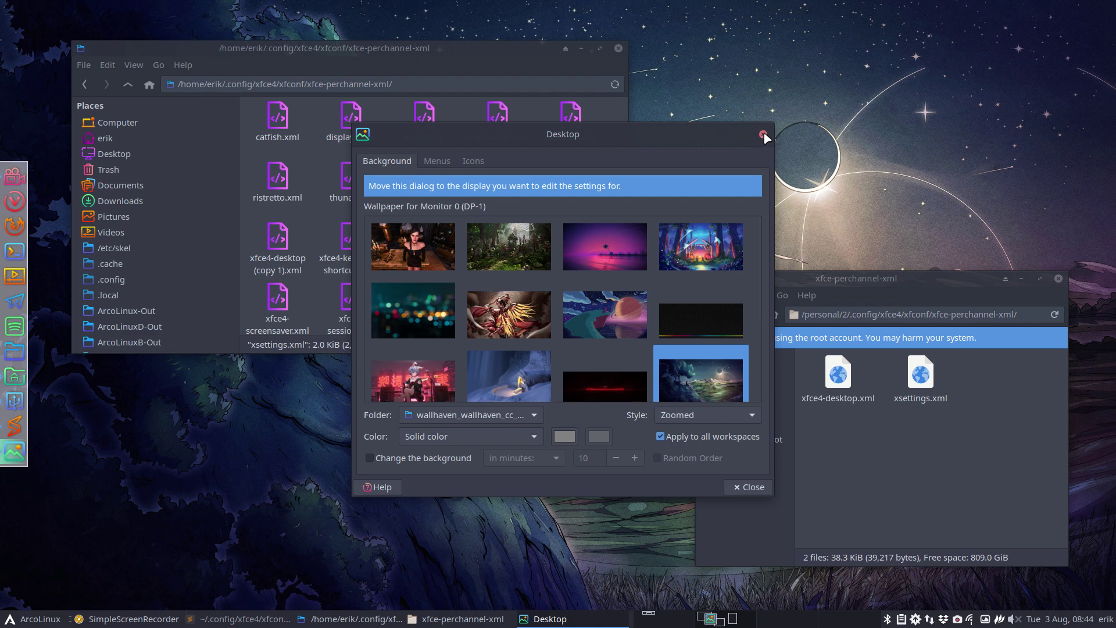
pyautogui.click(445, 417)
pyautogui.click(450, 439)
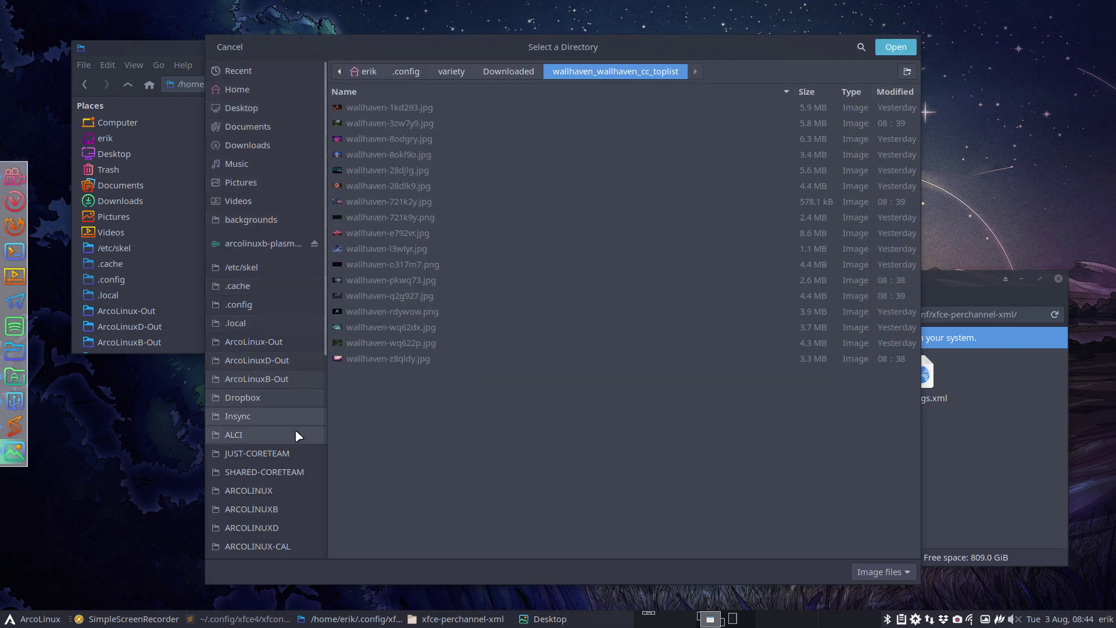
pyautogui.scroll(-5, 294, 435)
pyautogui.click(273, 550)
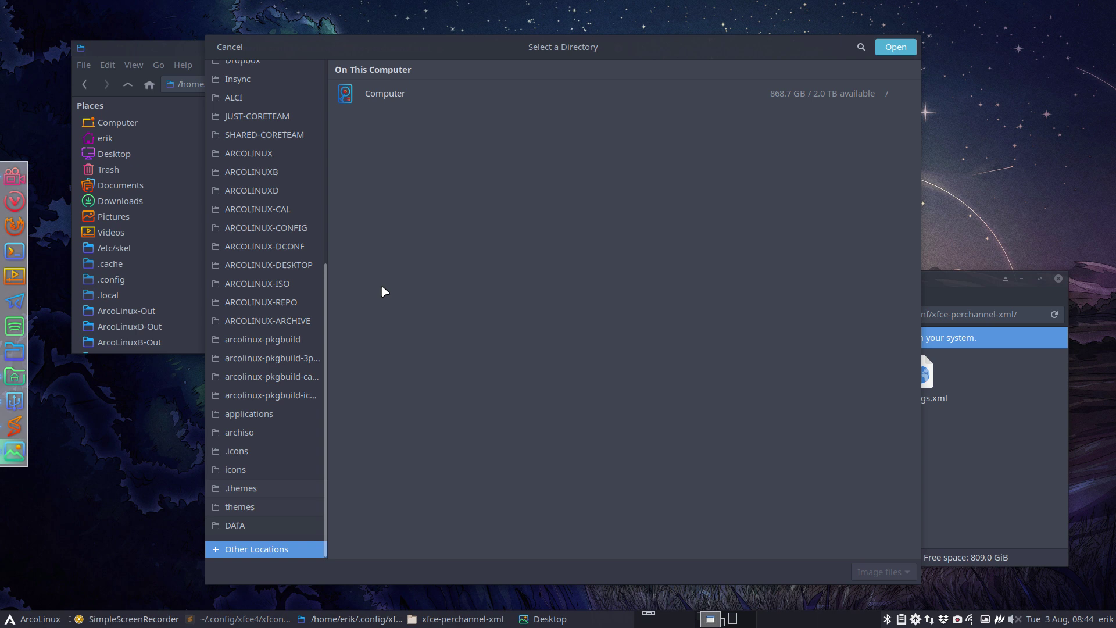
# - Use /usr/share/backgrounds/arcolinux as the folder, pick the dark koi-fish wallpaper, and close
pyautogui.click(384, 94)
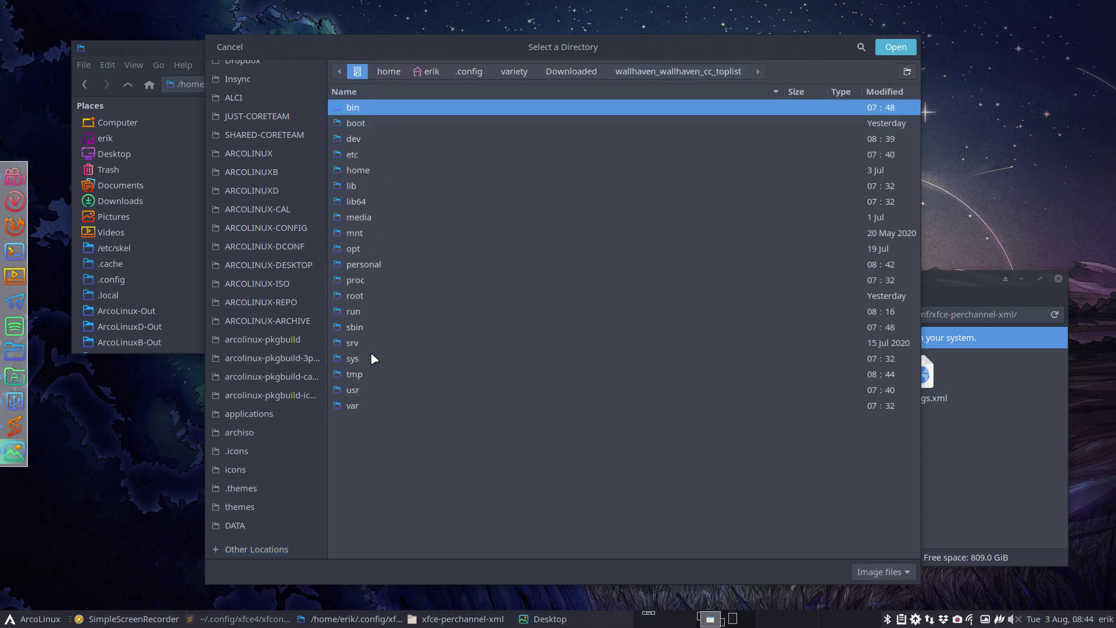
pyautogui.doubleClick(365, 390)
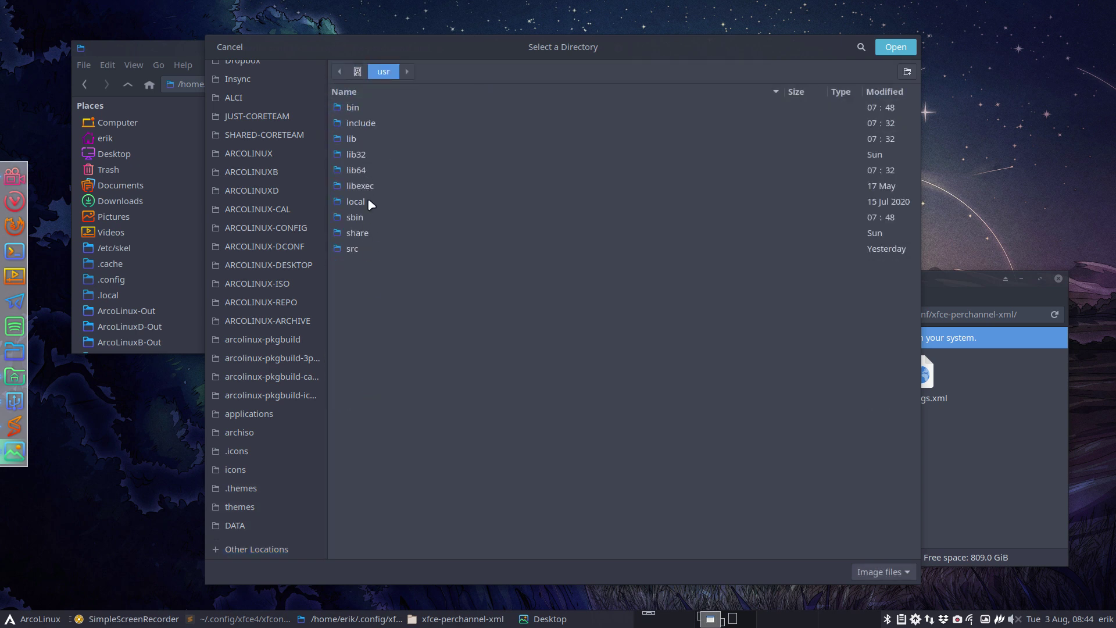
pyautogui.doubleClick(370, 234)
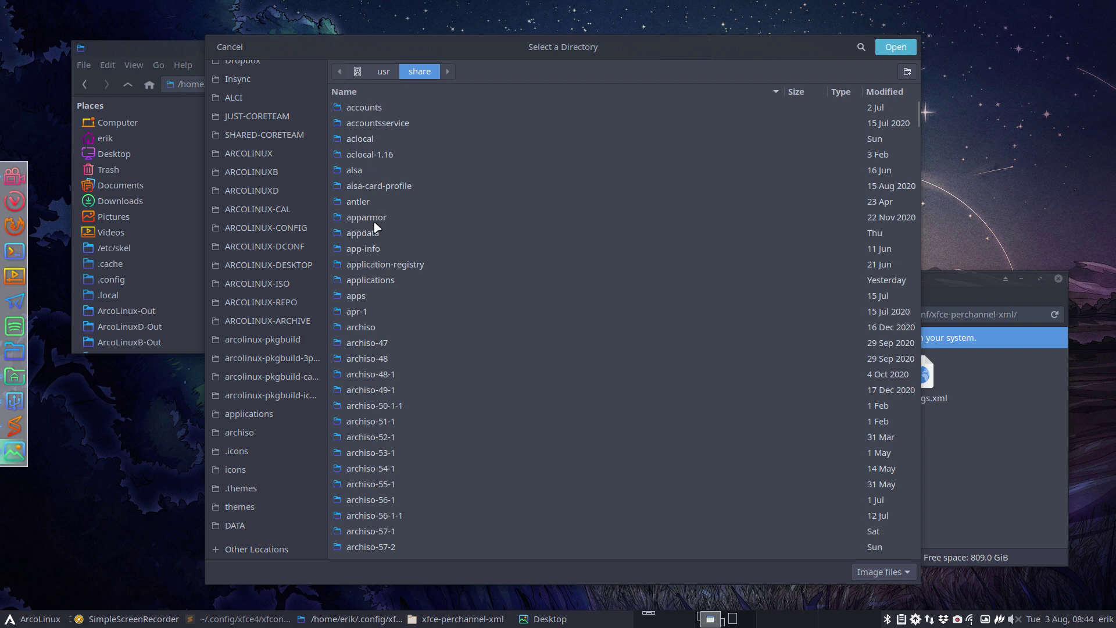
pyautogui.scroll(-5, 378, 359)
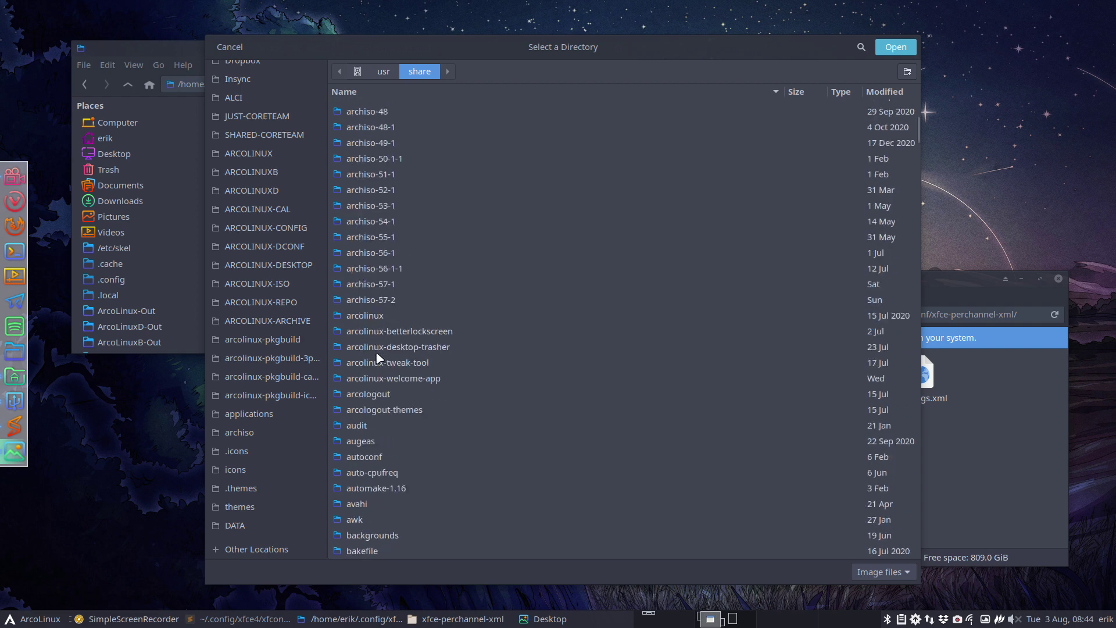
pyautogui.scroll(-4, 379, 358)
pyautogui.scroll(-2, 377, 354)
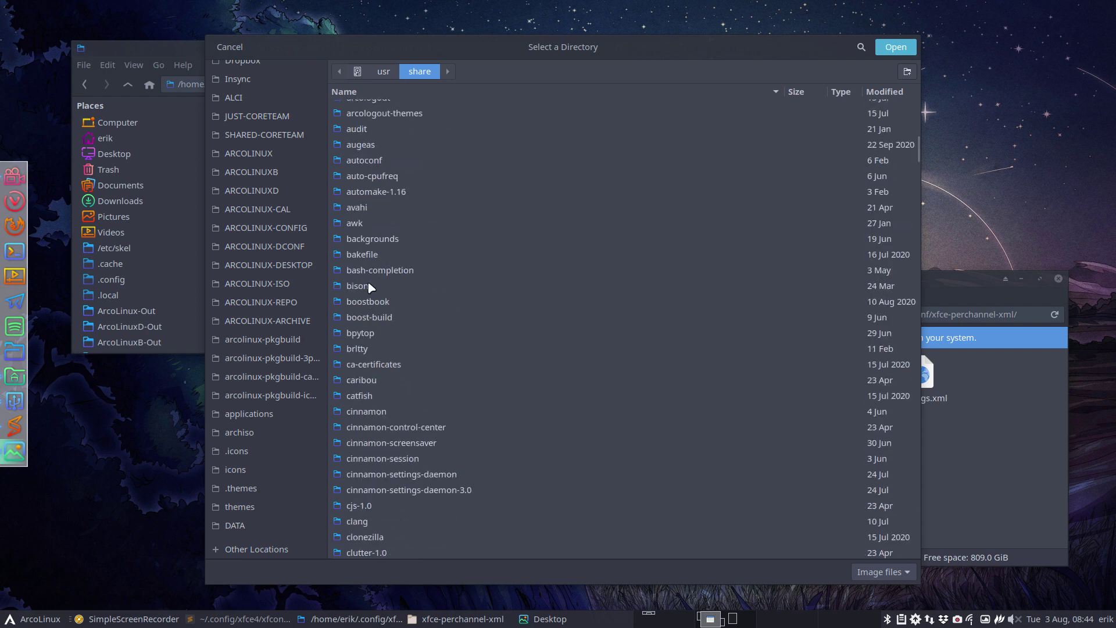
pyautogui.doubleClick(368, 242)
pyautogui.doubleClick(365, 107)
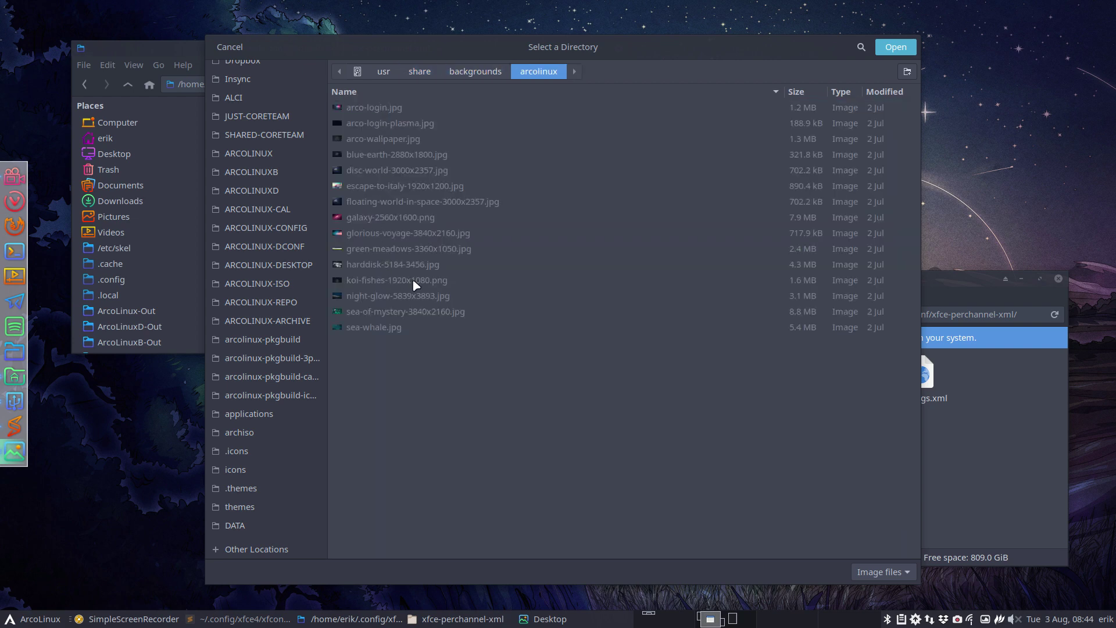
pyautogui.click(896, 46)
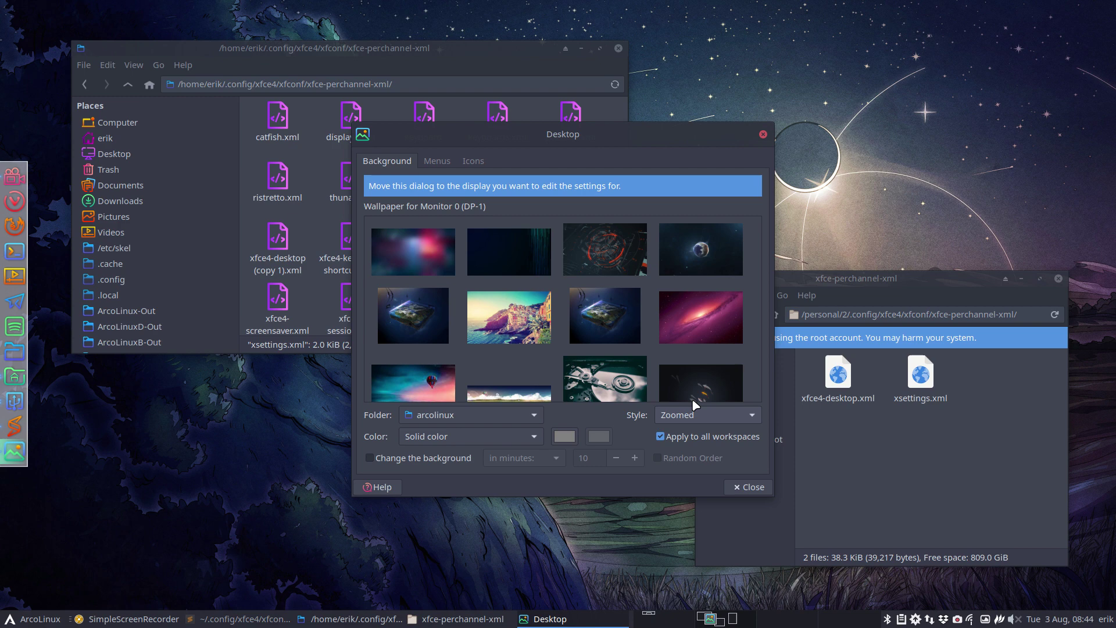
pyautogui.click(674, 298)
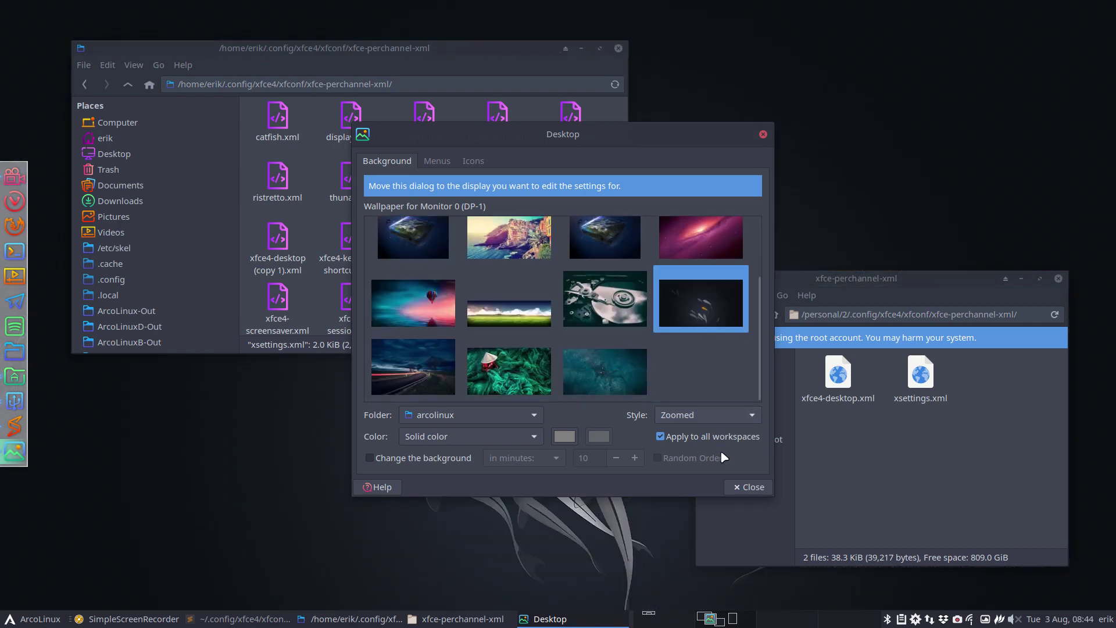
pyautogui.click(740, 487)
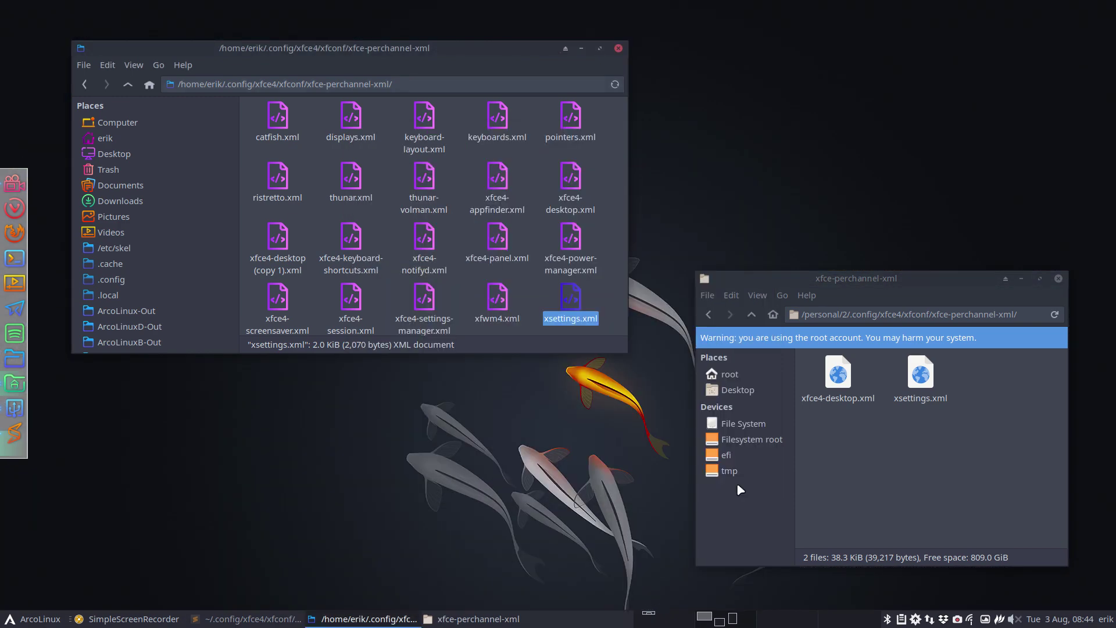
# - Close the home Thunar window and open Appearance from the Settings Manager
pyautogui.click(619, 49)
pyautogui.click(36, 620)
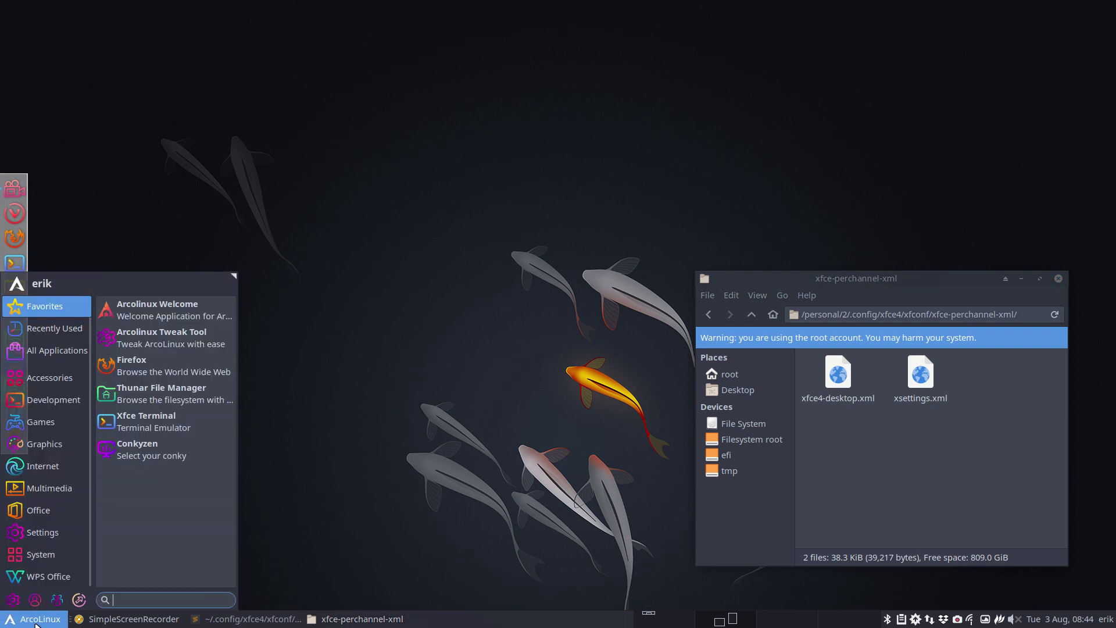
pyautogui.click(358, 482)
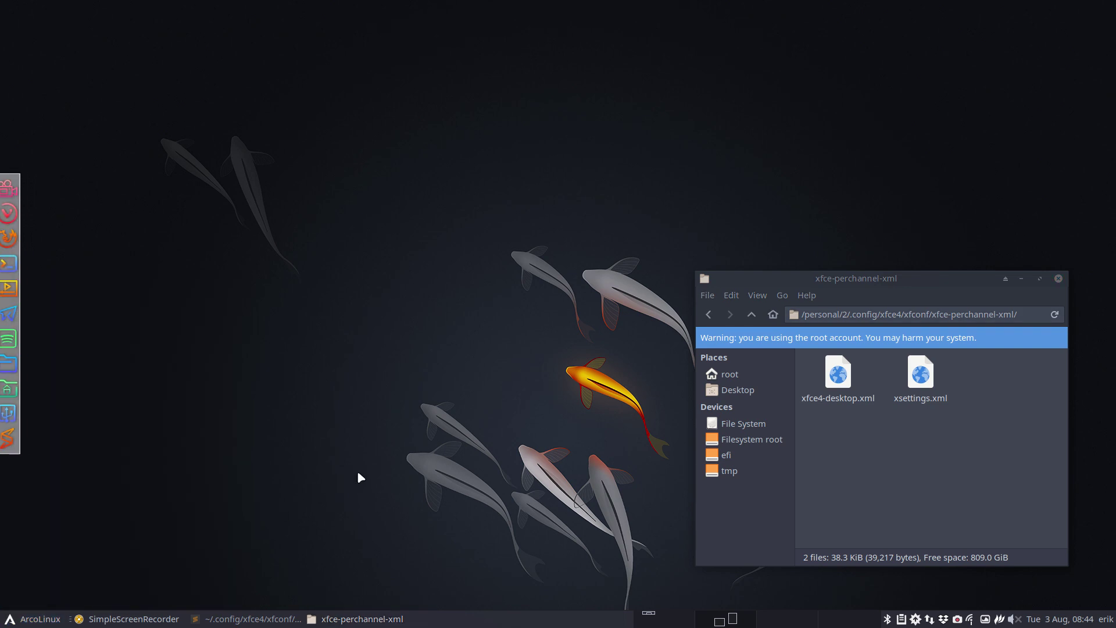
pyautogui.click(19, 618)
pyautogui.click(14, 602)
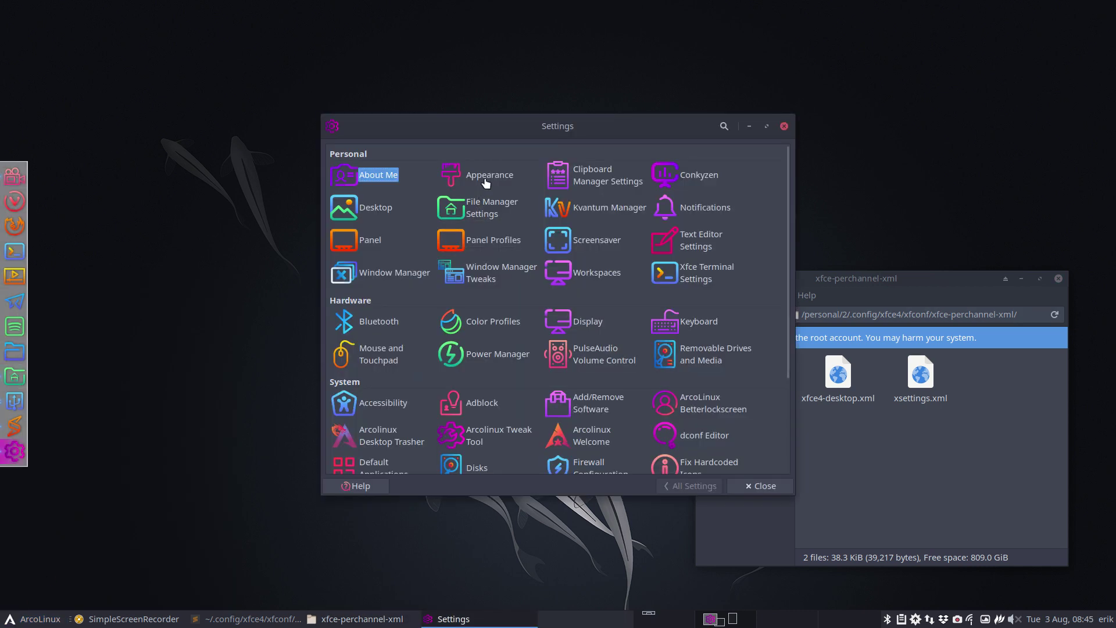
pyautogui.click(491, 175)
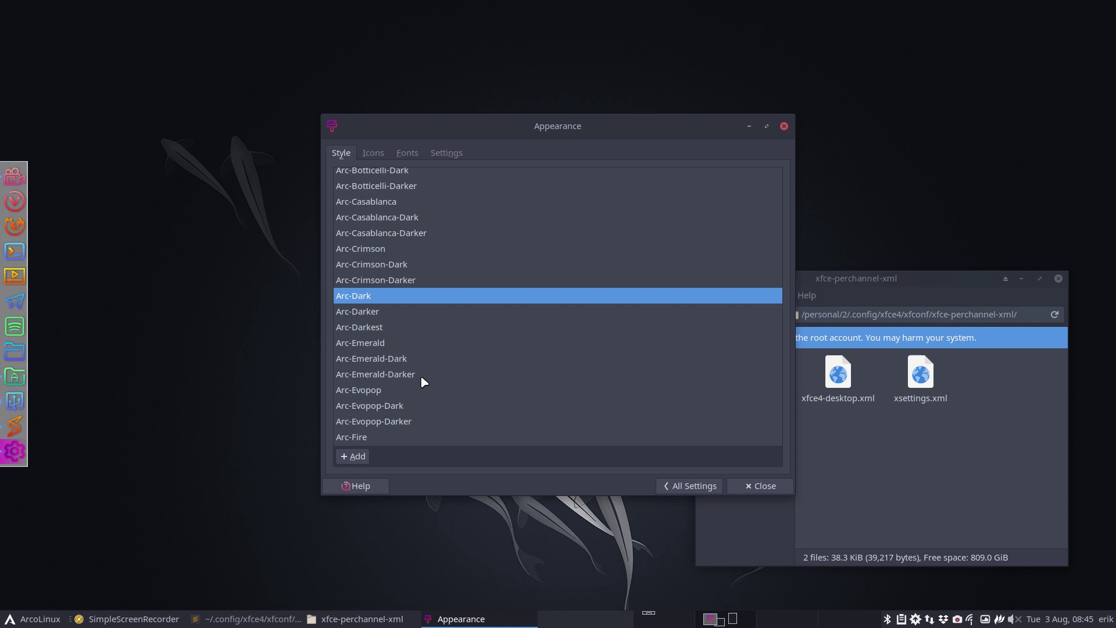
# - Compare Arc-Darker, Arc-Emerald and Arc-Dark styles, settle on Arc-Darkest, and close Appearance
pyautogui.click(364, 312)
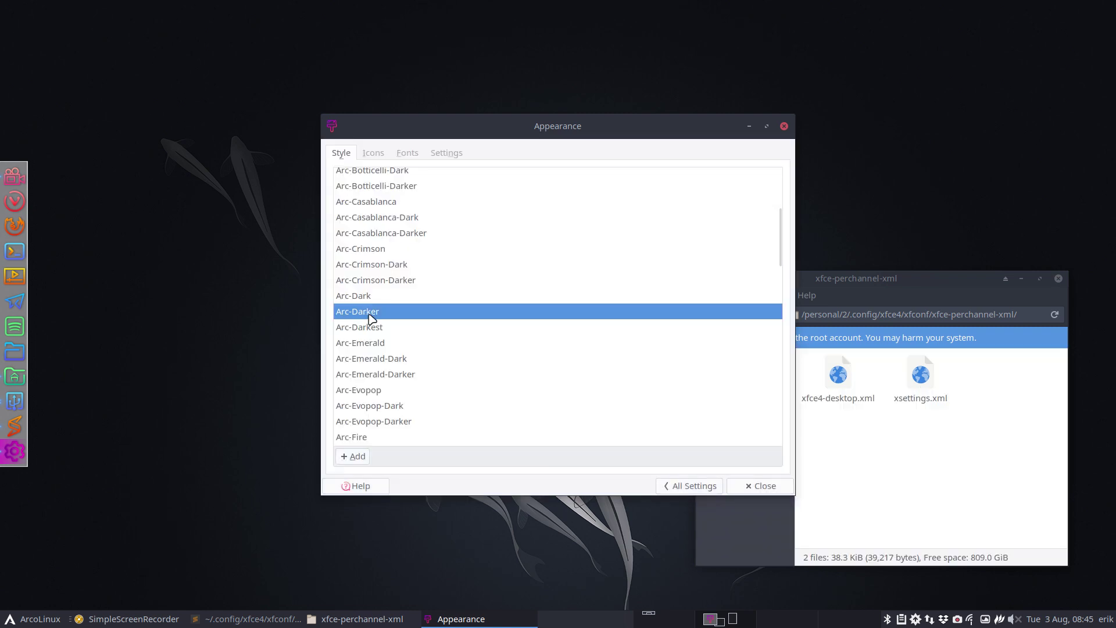
pyautogui.click(375, 343)
pyautogui.click(383, 329)
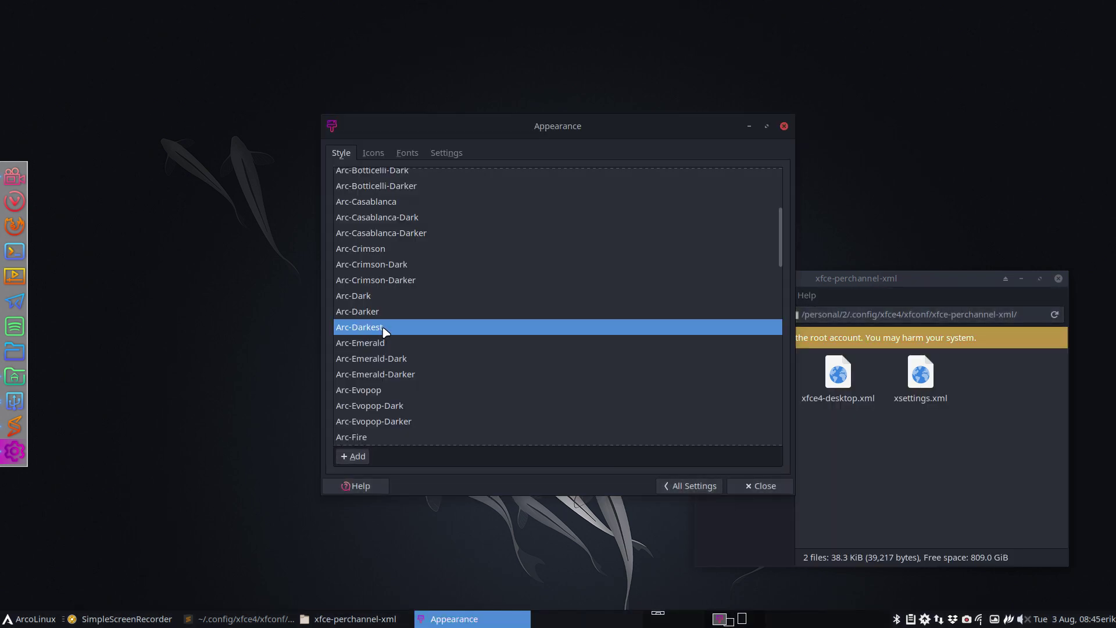
pyautogui.click(375, 297)
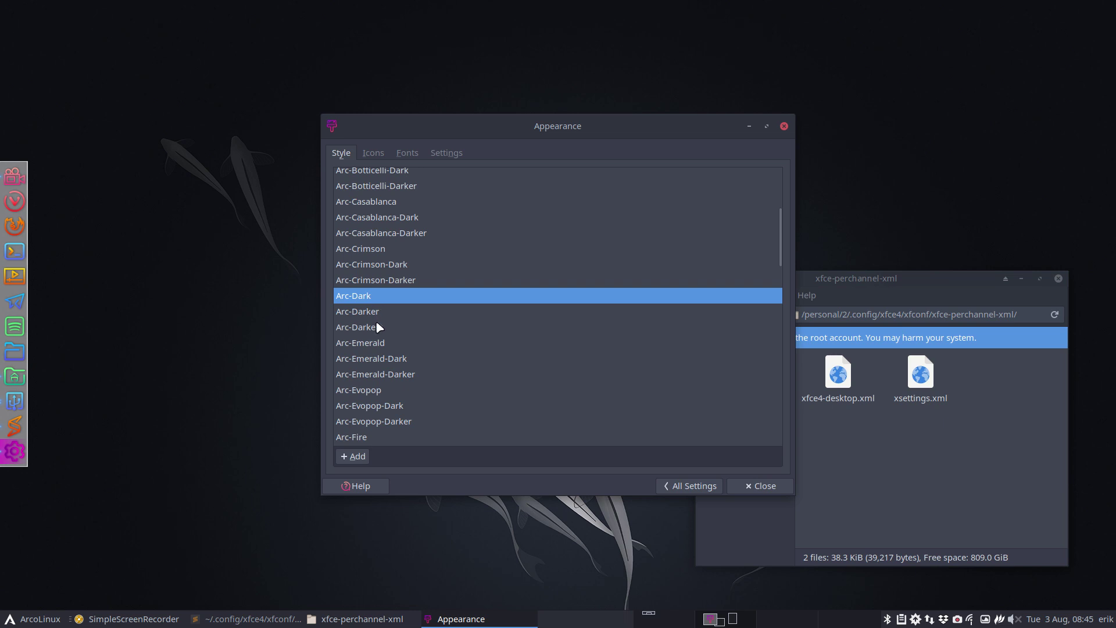
pyautogui.click(379, 327)
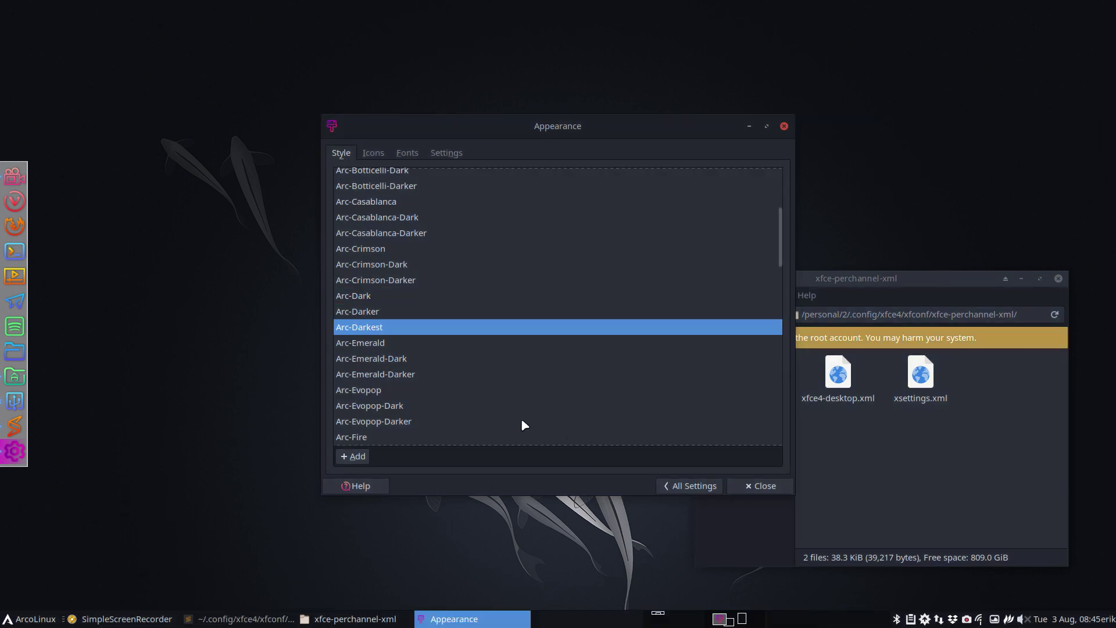
pyautogui.click(17, 619)
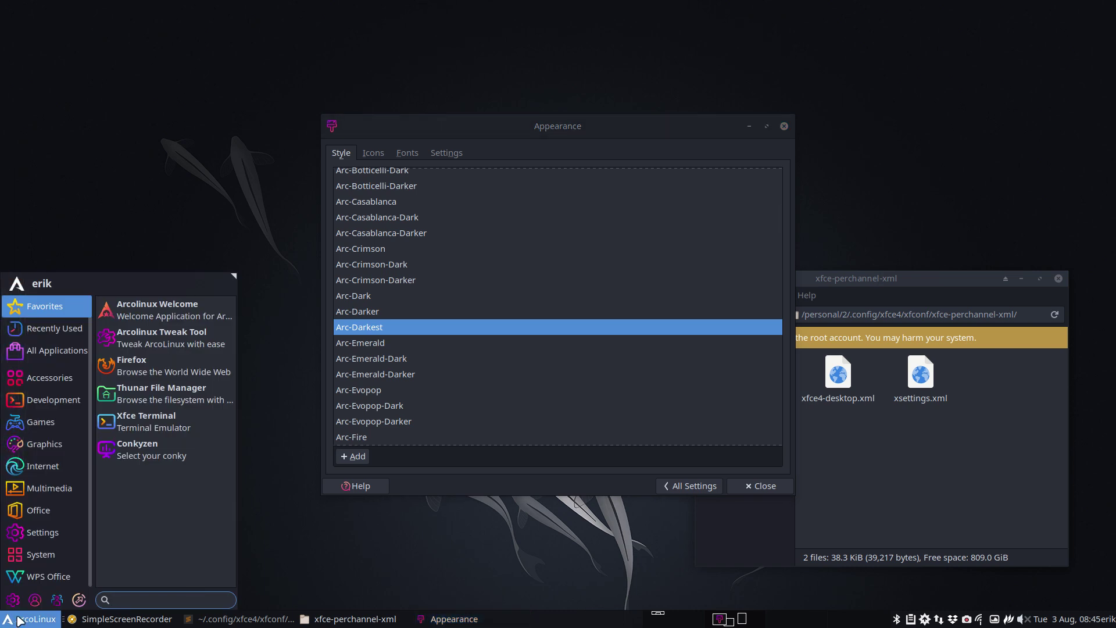
pyautogui.click(372, 297)
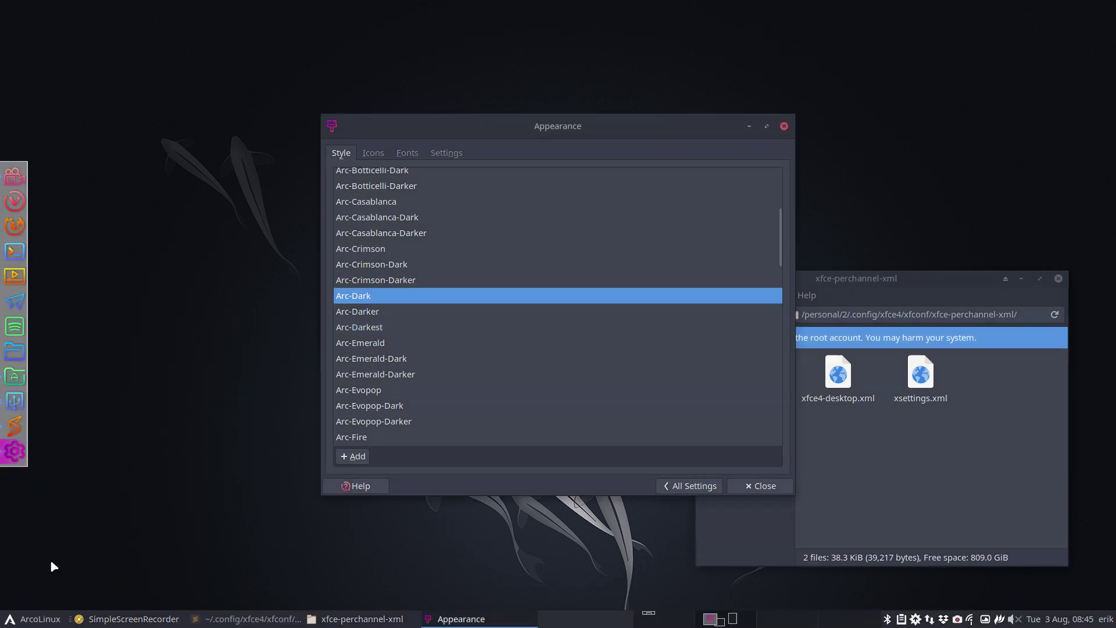
pyautogui.click(32, 619)
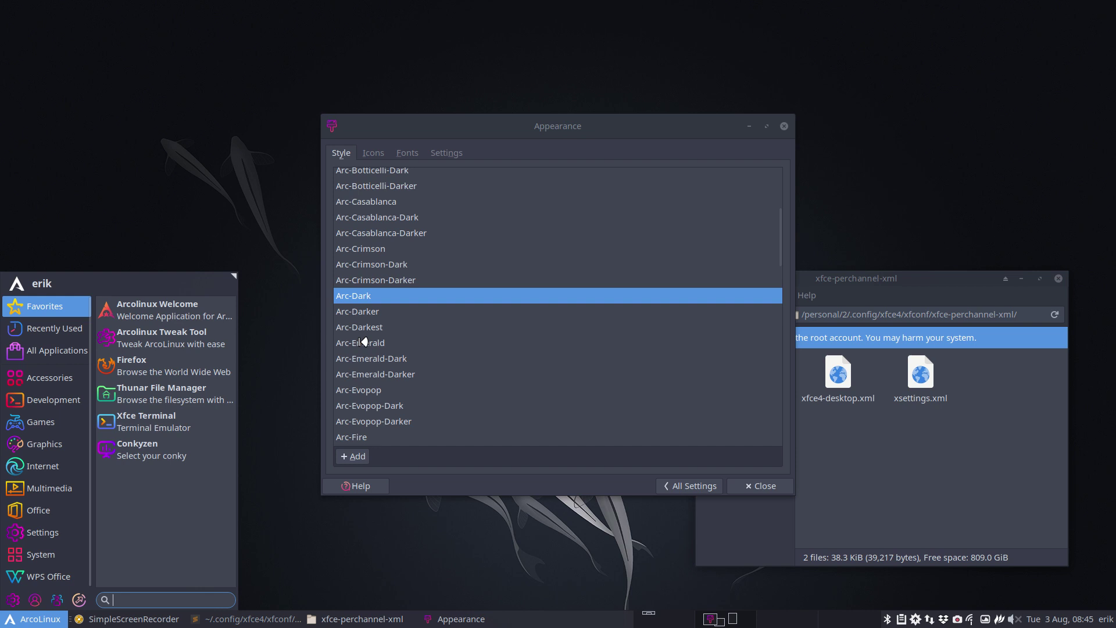
pyautogui.click(370, 327)
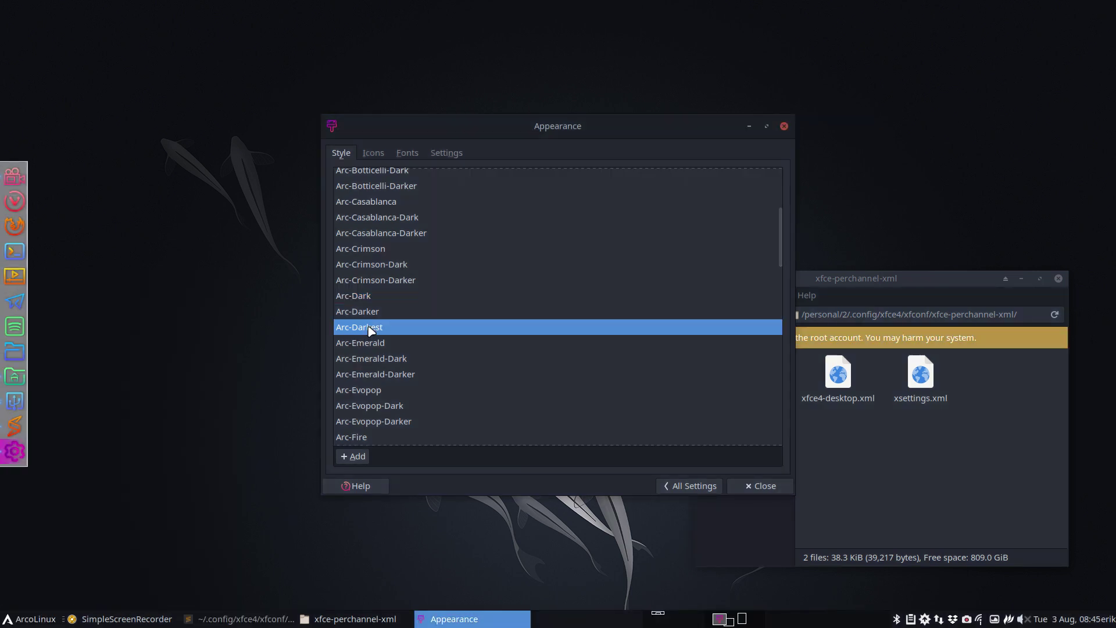
pyautogui.click(770, 487)
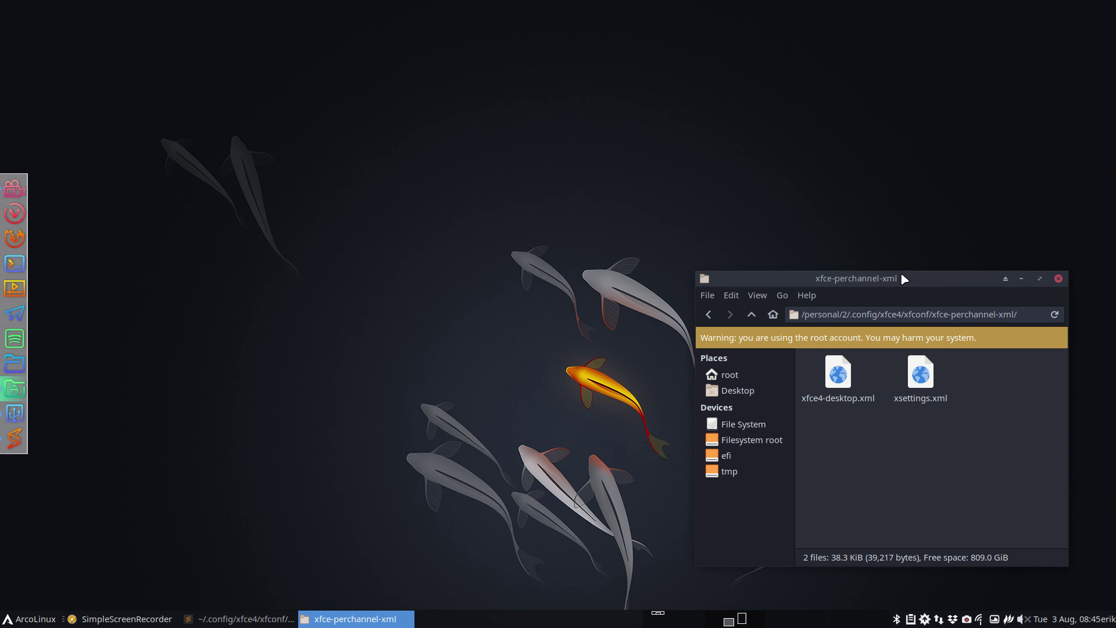
# - Move the root file manager window and select both XML files in it
pyautogui.moveTo(902, 278); pyautogui.dragTo(865, 133)
pyautogui.moveTo(783, 315); pyautogui.dragTo(927, 222)
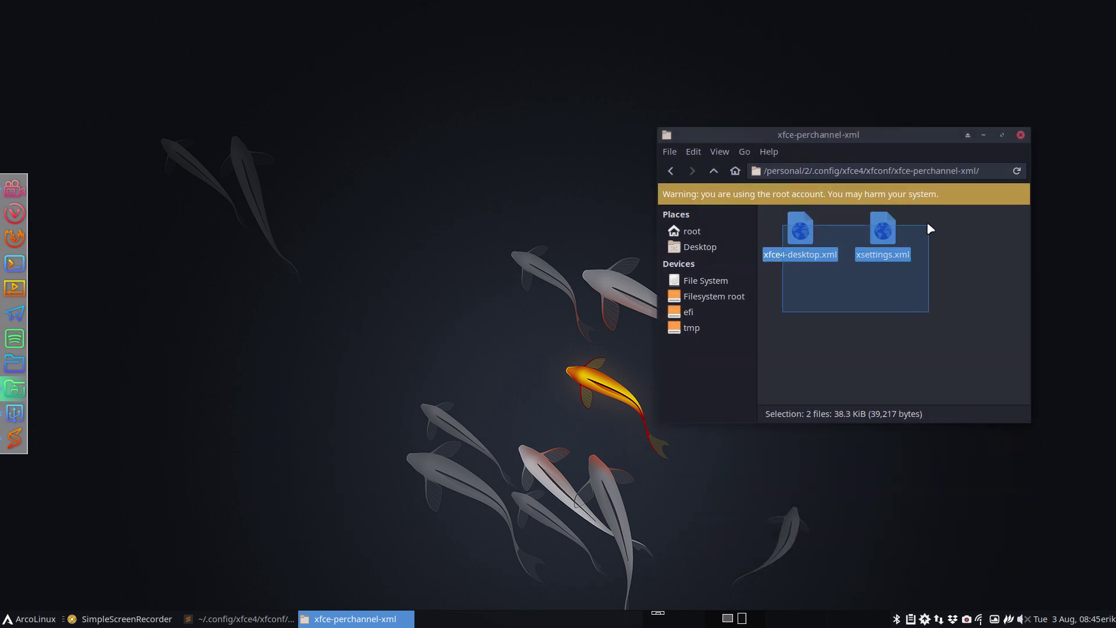
pyautogui.click(470, 341)
# - Open /home/erik in a second window, then select .config and .config-backup-2021.08.02-11.54.44 and bring up their actions
pyautogui.press('super+e')
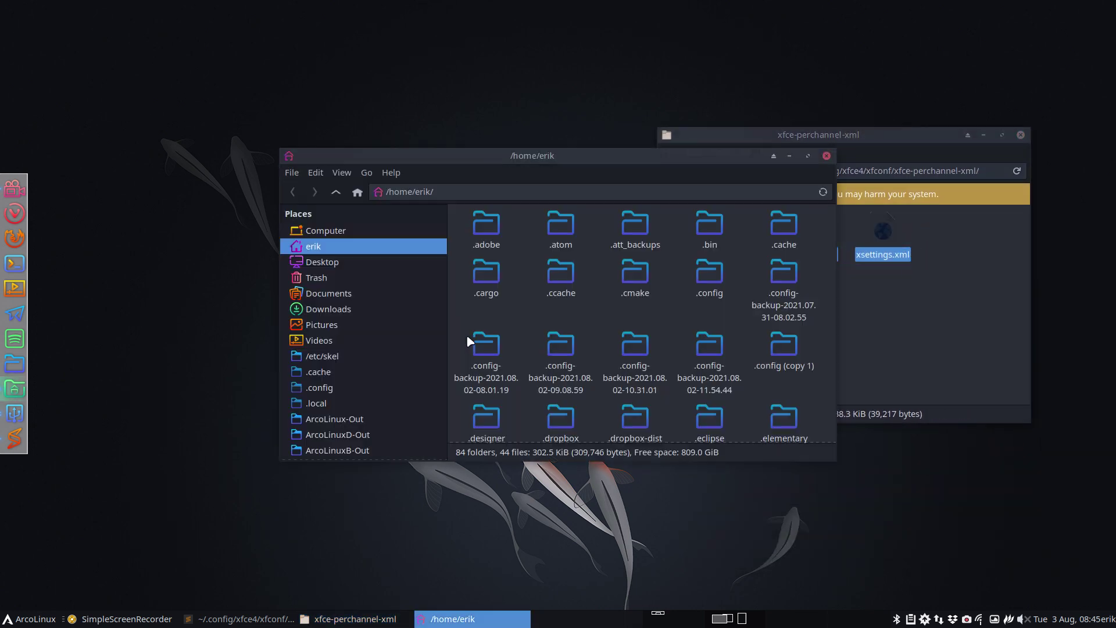
pyautogui.moveTo(564, 153); pyautogui.dragTo(316, 91)
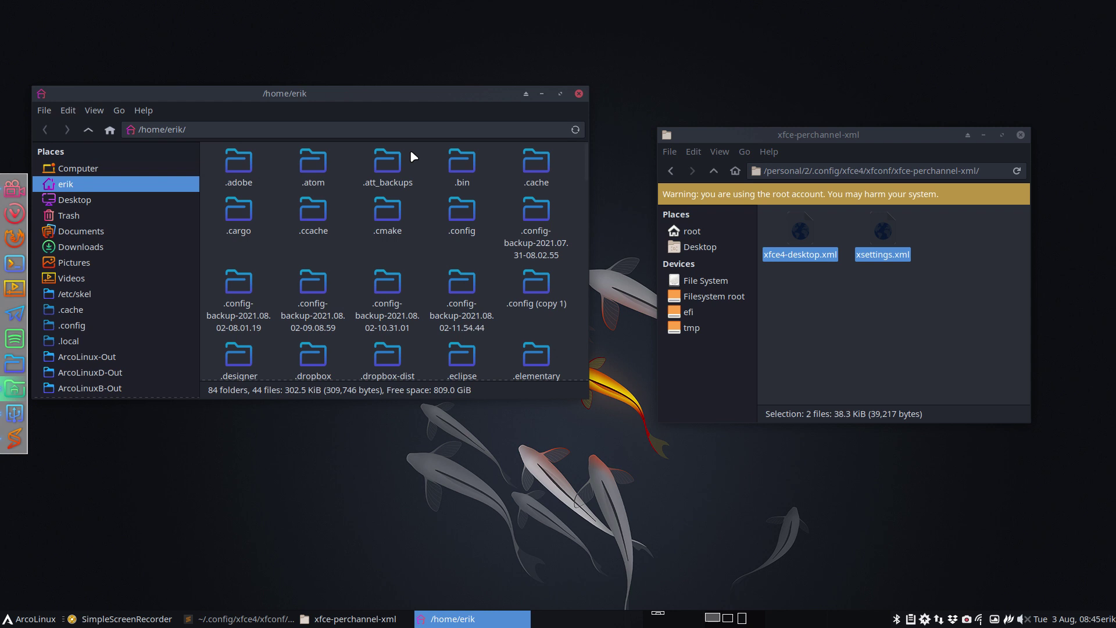
pyautogui.click(466, 213)
pyautogui.click(464, 285)
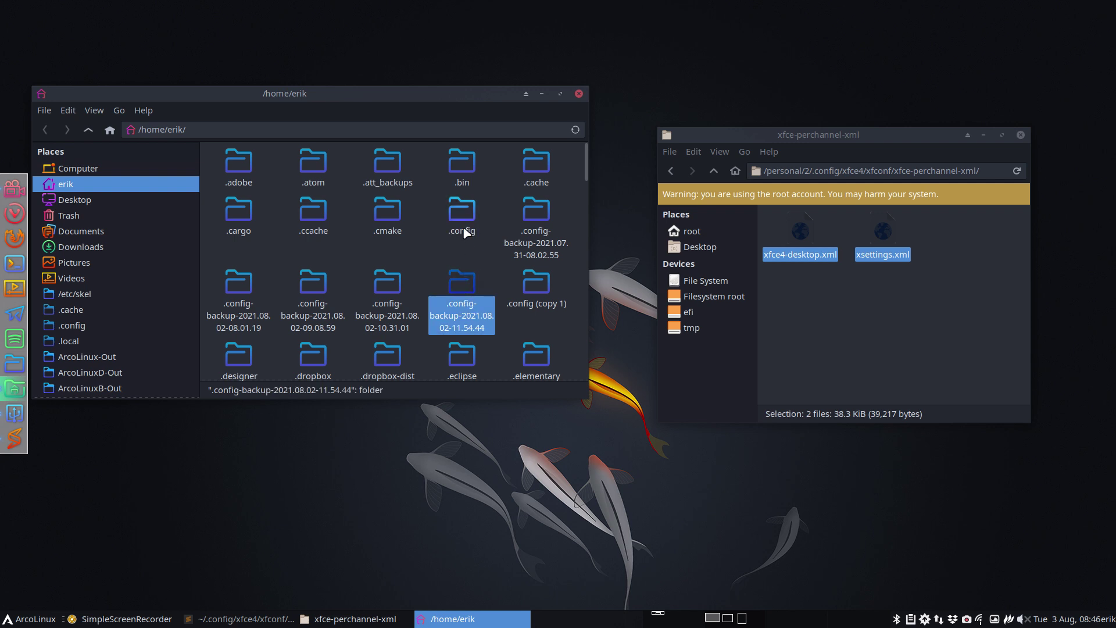
pyautogui.click(465, 219)
pyautogui.keyDown('ctrl'); pyautogui.click(464, 288); pyautogui.keyUp('ctrl')
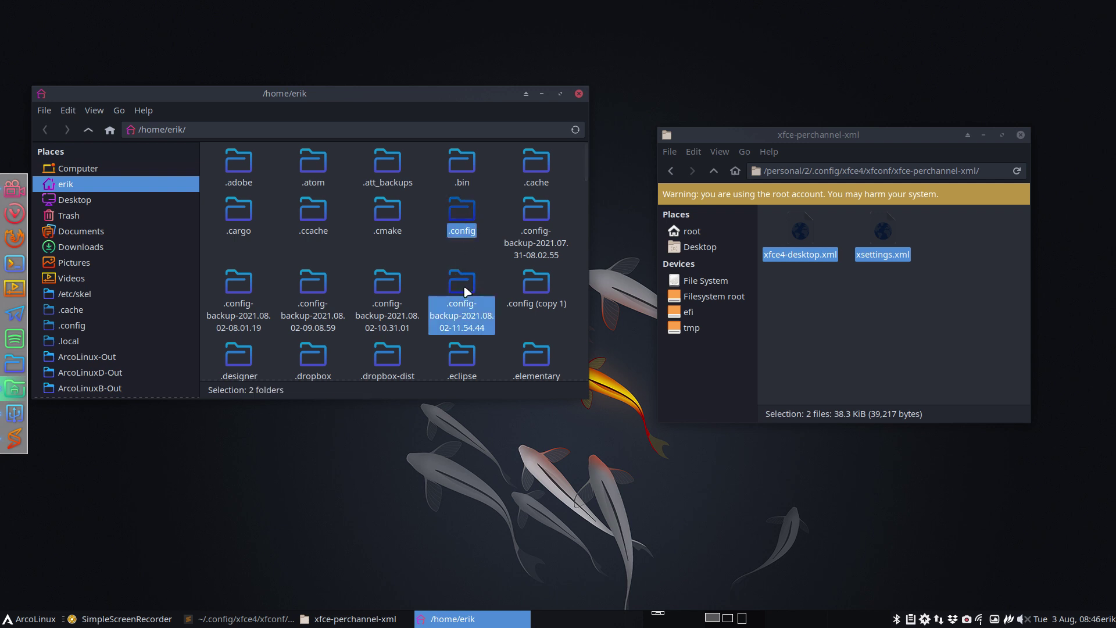
pyautogui.rightClick(467, 289)
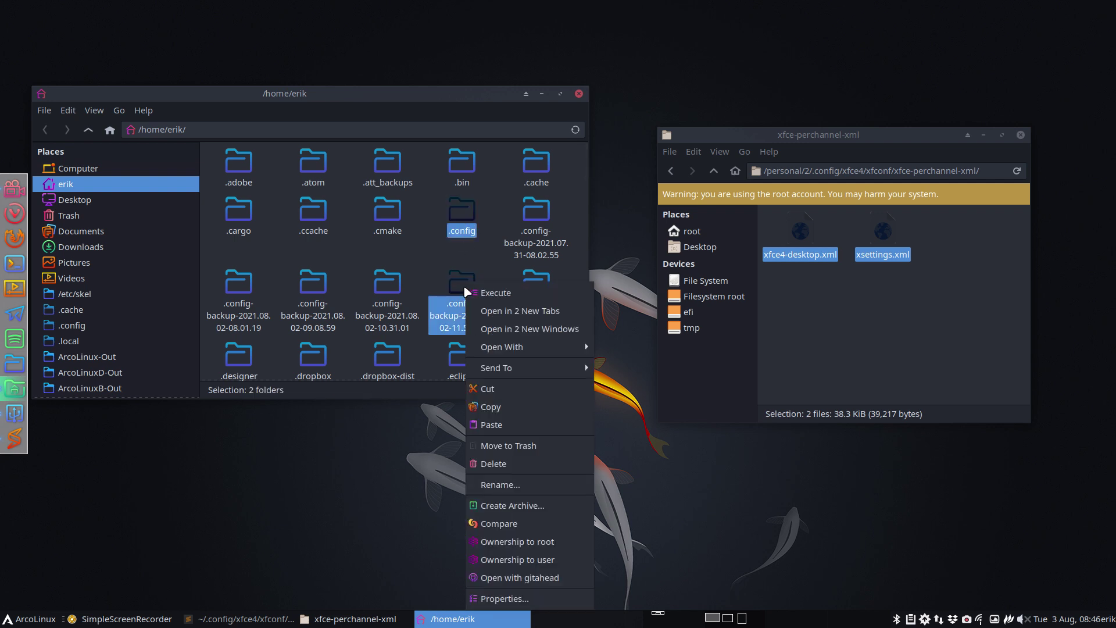
# - Compare .config with its 2021.08.02-11.54.44 backup in Meld, hiding identical items and expanding both trees
pyautogui.click(502, 523)
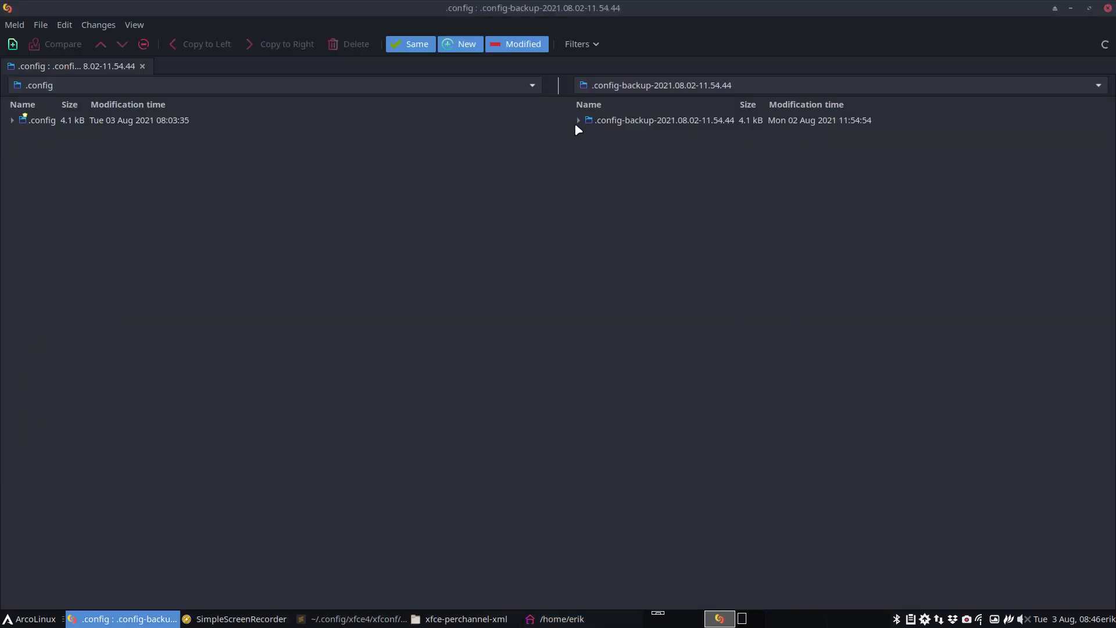
pyautogui.click(413, 46)
pyautogui.click(579, 121)
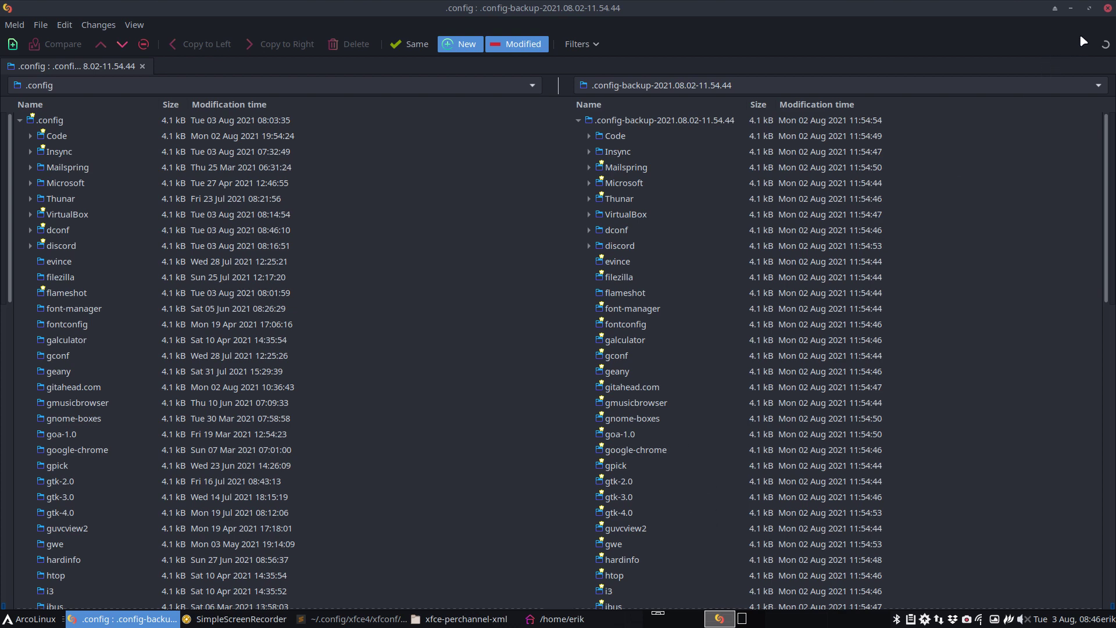
# - Close Meld and browse the home window to .config/xfce4/xfconf/xfce-perchannel-xml
pyautogui.click(1108, 9)
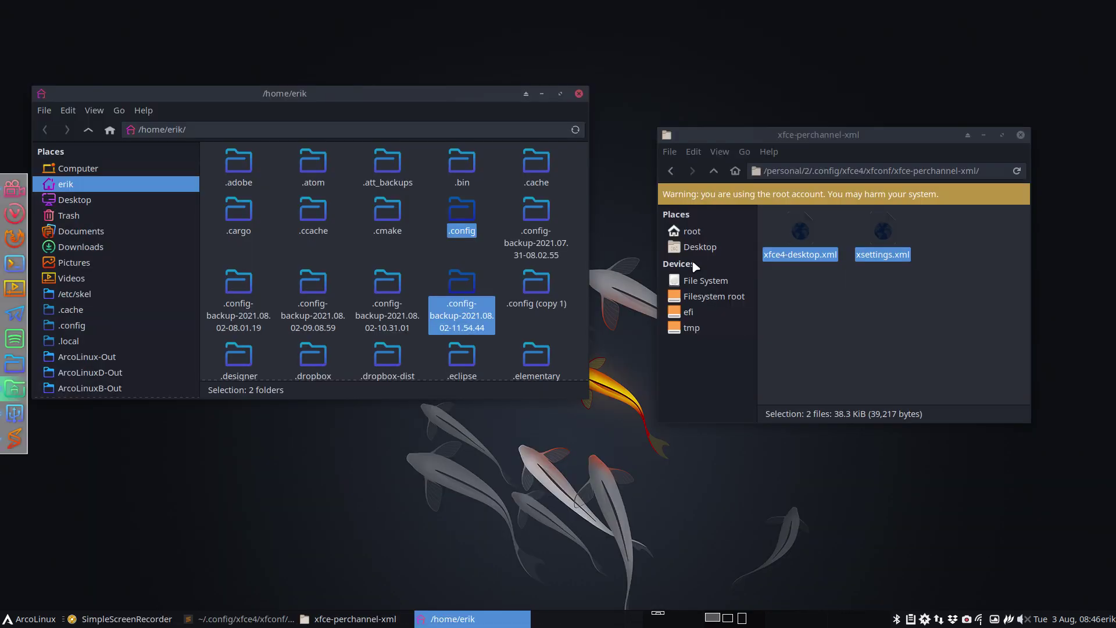
pyautogui.click(805, 299)
pyautogui.scroll(-3, 407, 348)
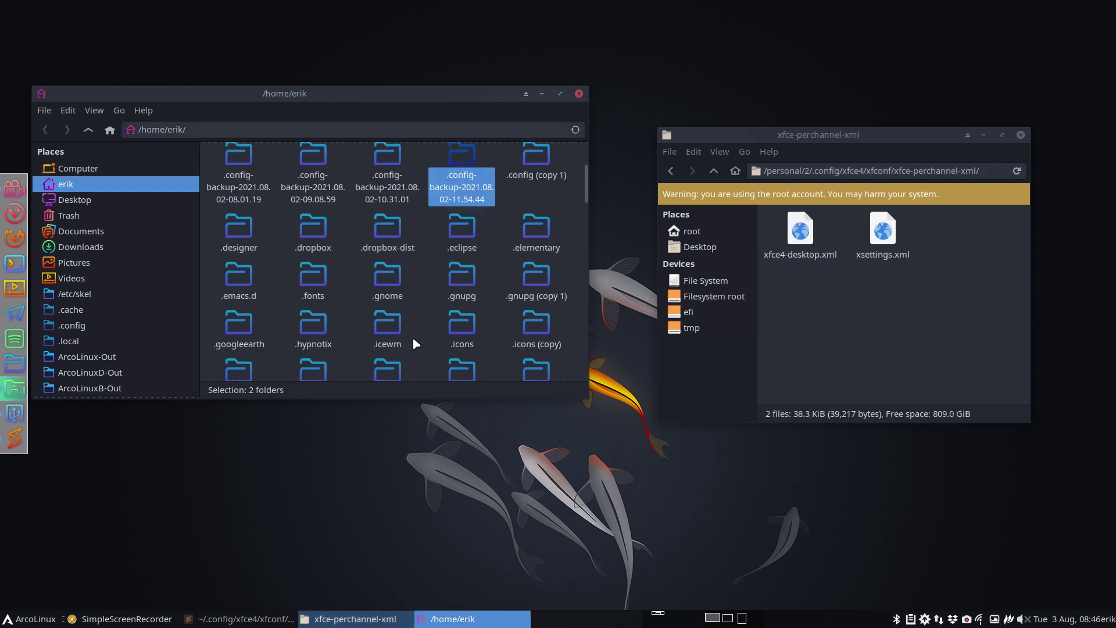
pyautogui.scroll(3, 416, 344)
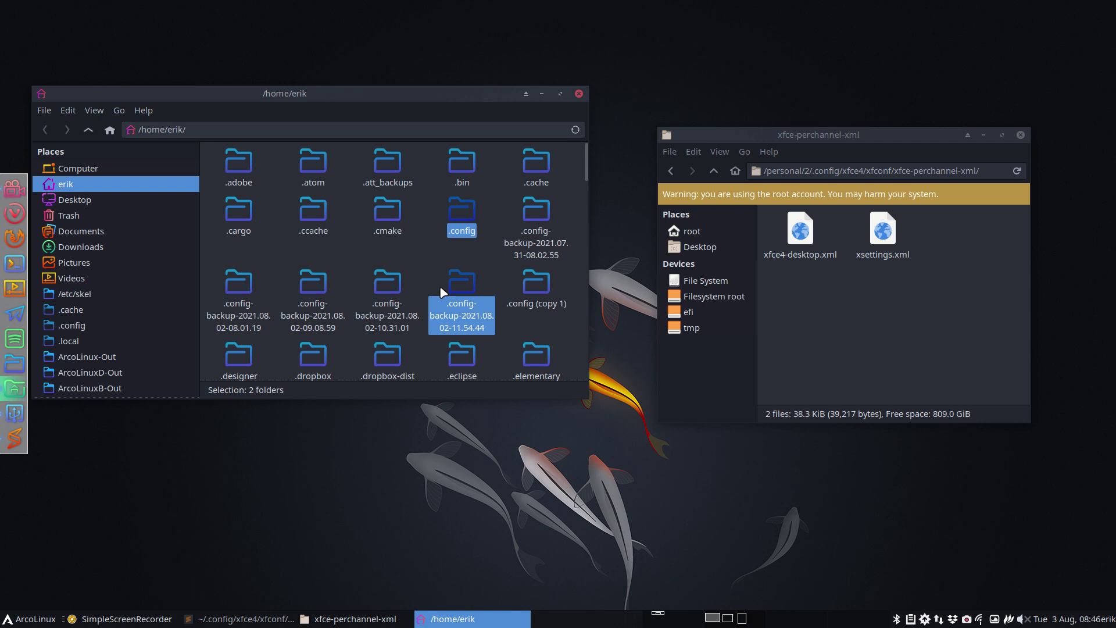
pyautogui.doubleClick(470, 219)
pyautogui.scroll(-15, 463, 320)
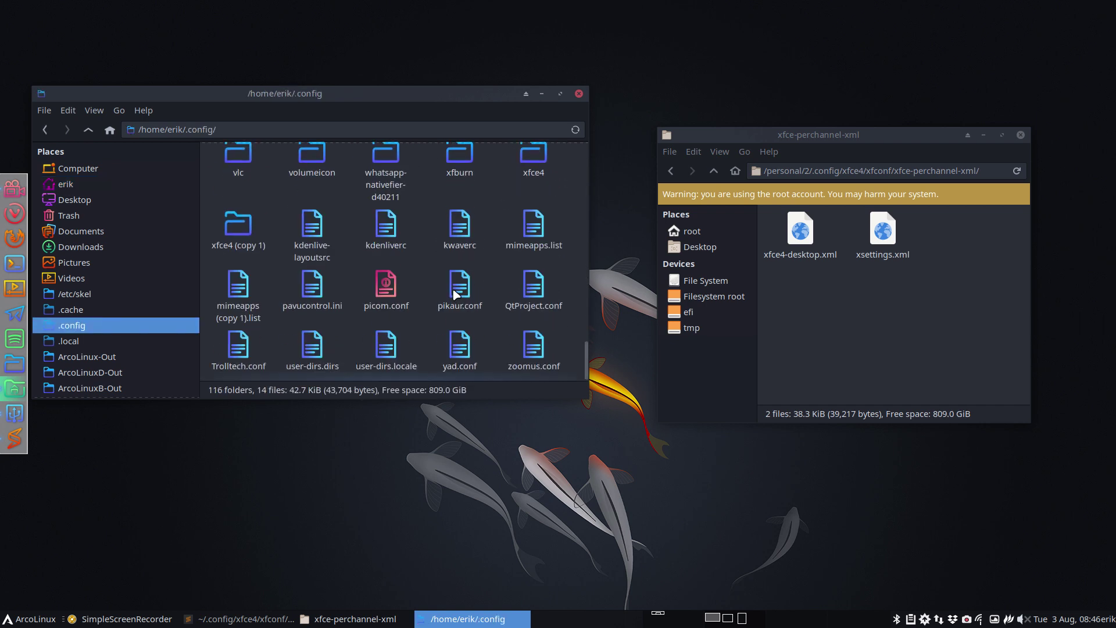
pyautogui.scroll(3, 462, 321)
pyautogui.doubleClick(526, 314)
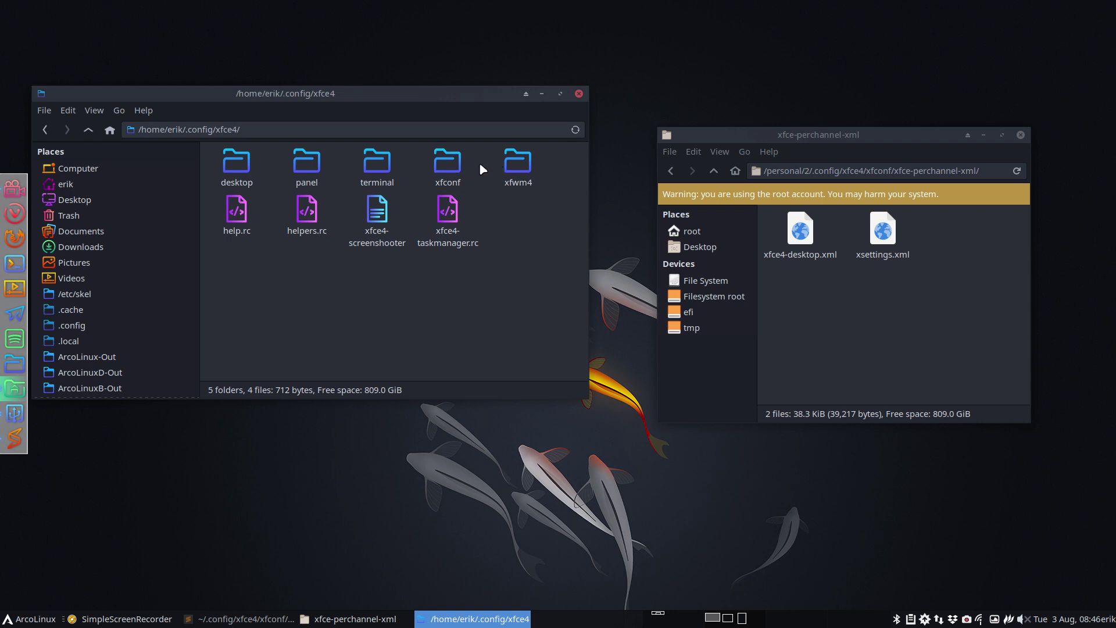
pyautogui.doubleClick(447, 163)
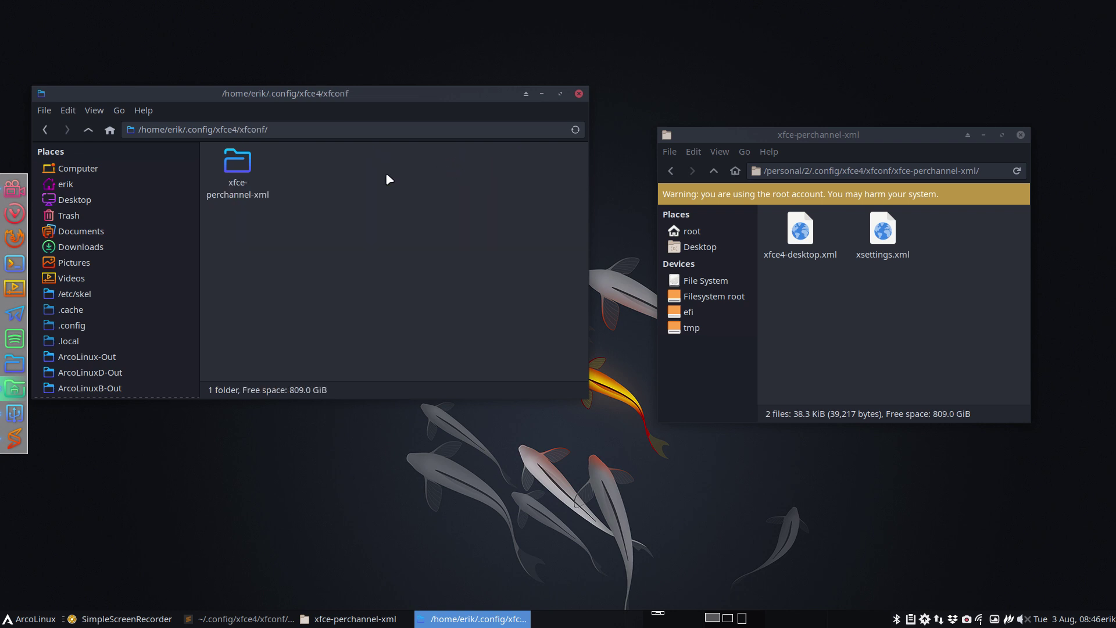
pyautogui.doubleClick(237, 168)
# - Copy xsettings.xml into the personal perchannel folder, replacing the existing file
pyautogui.scroll(-1, 531, 338)
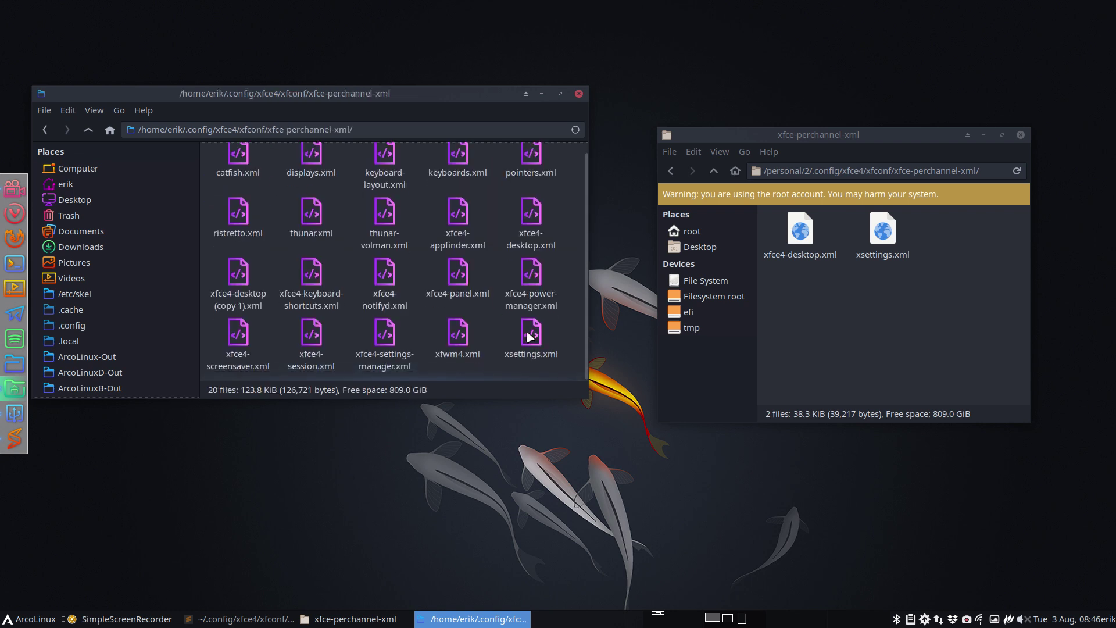
pyautogui.click(531, 337)
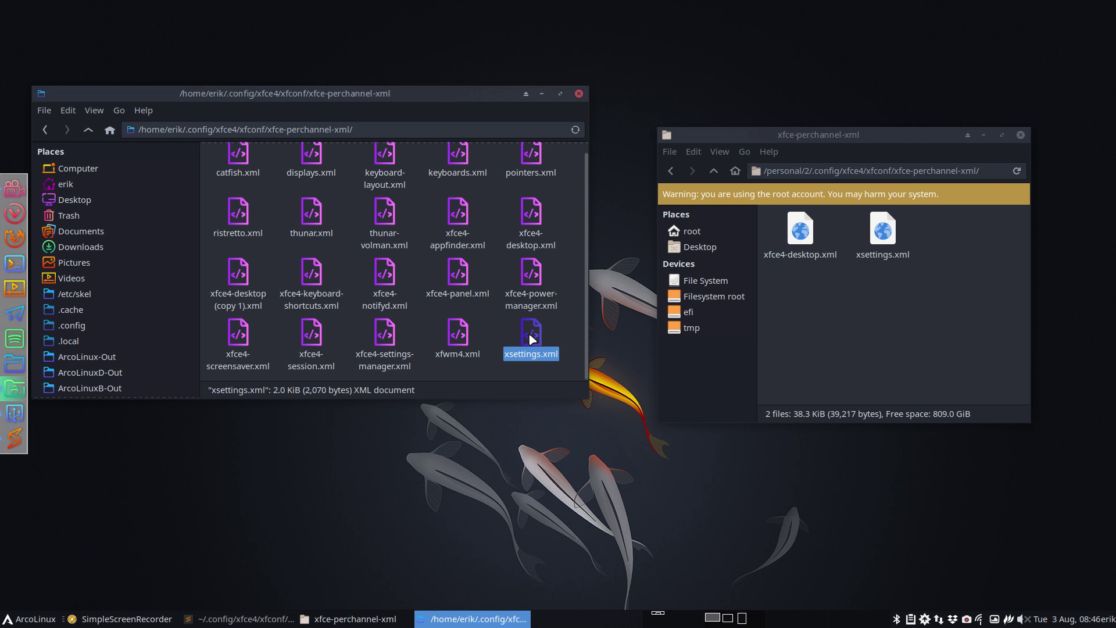
pyautogui.moveTo(532, 337); pyautogui.dragTo(812, 357)
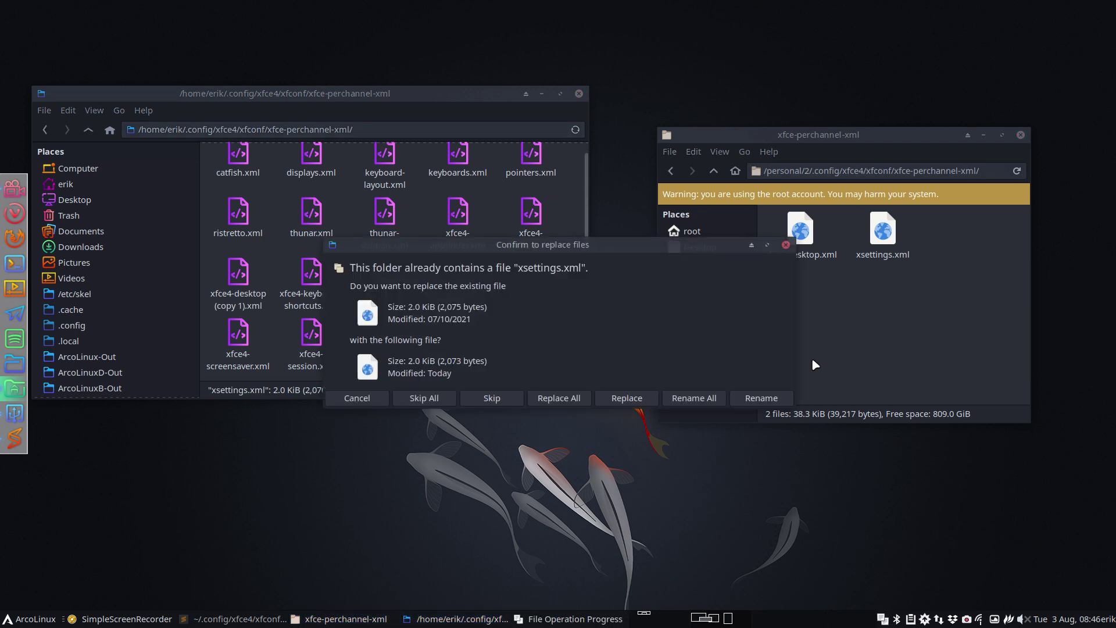
pyautogui.click(605, 400)
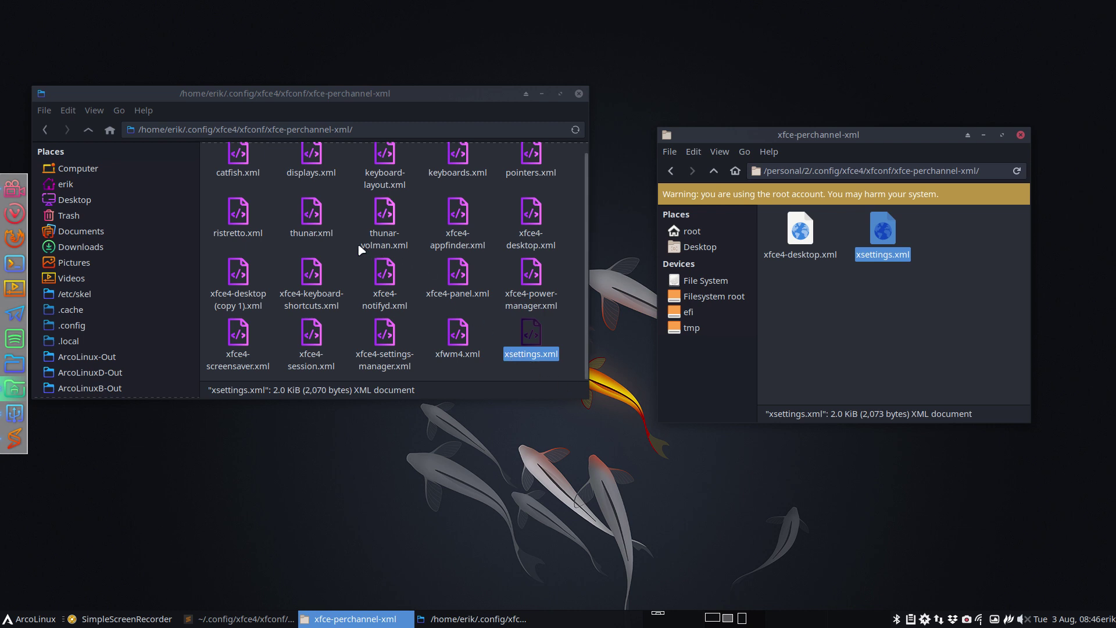
# - Copy xfce4-desktop.xml over the existing one and delete the stray xfce4-desktop (copy 1).xml
pyautogui.scroll(1, 359, 247)
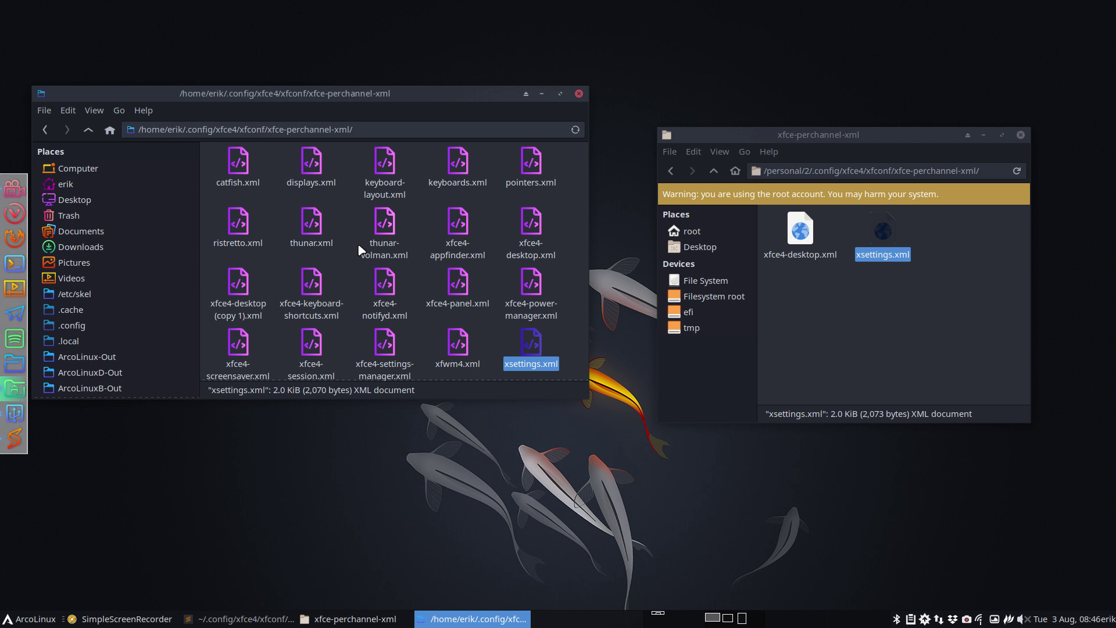
pyautogui.click(544, 226)
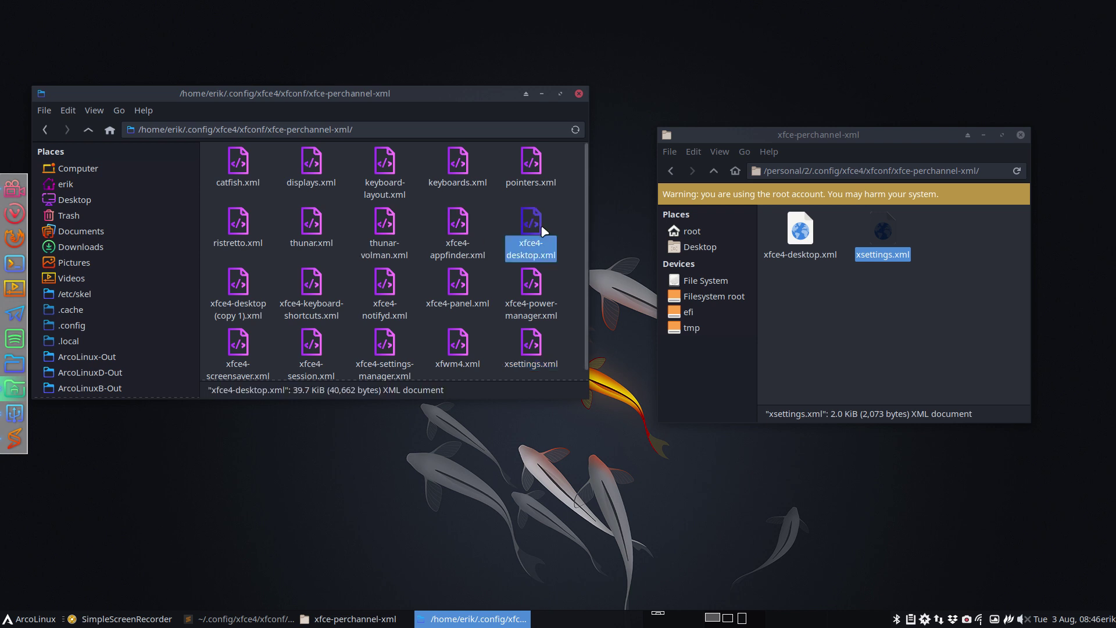
pyautogui.moveTo(542, 226); pyautogui.dragTo(818, 297)
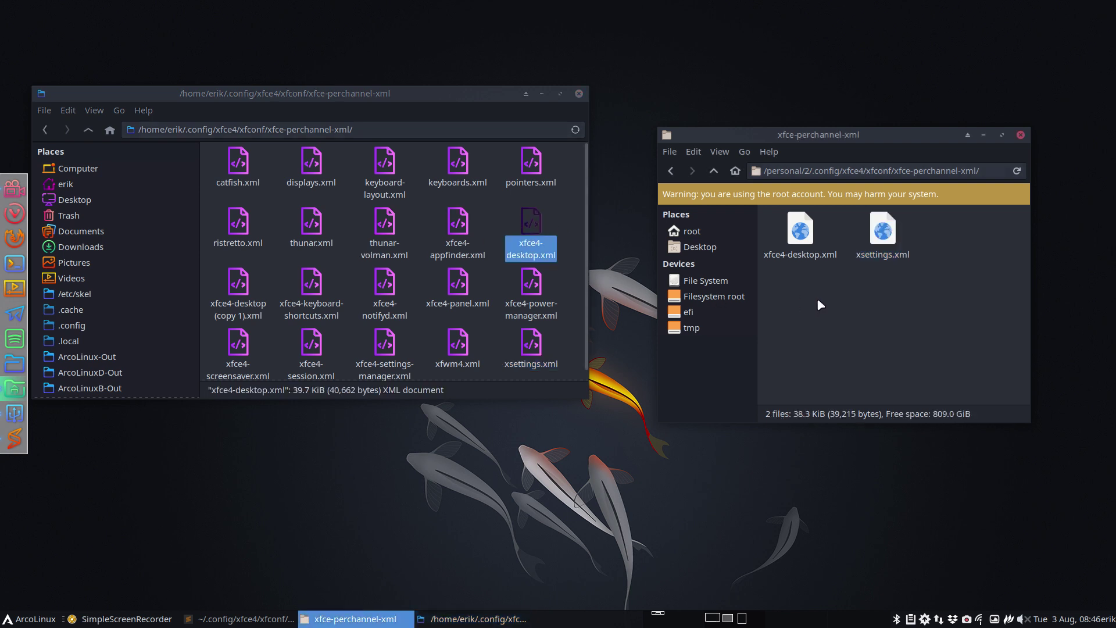
pyautogui.click(627, 399)
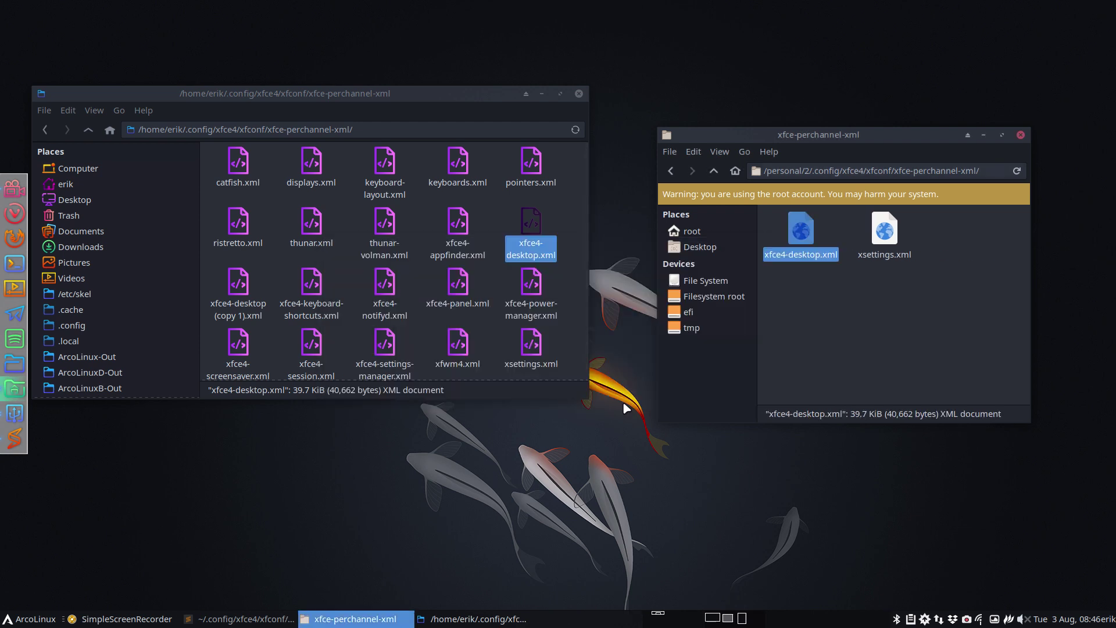
pyautogui.click(247, 286)
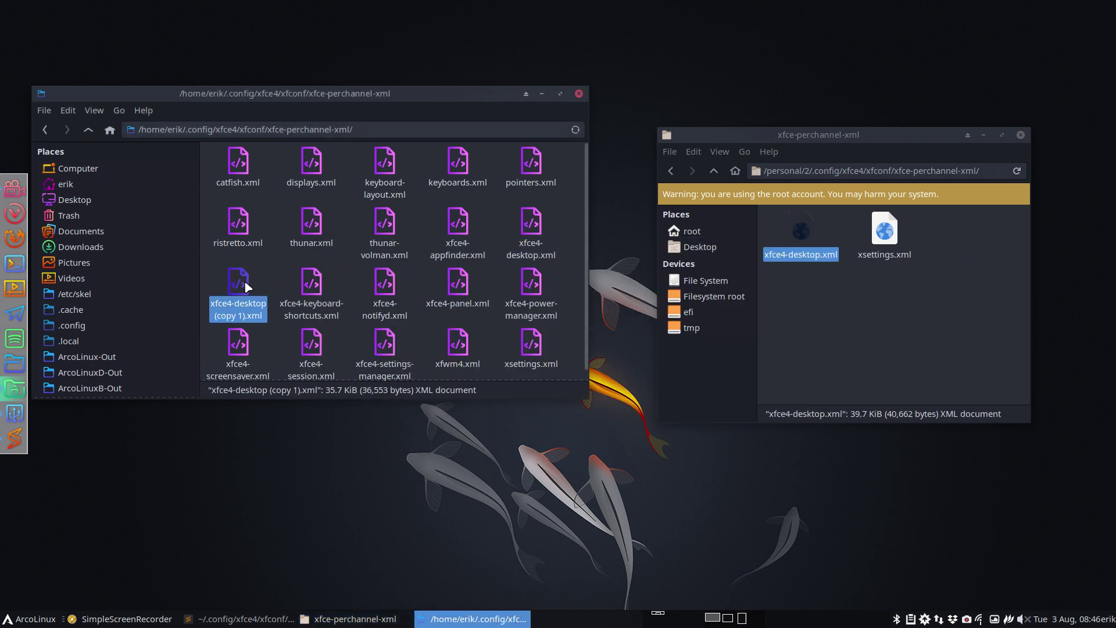
pyautogui.press('Delete')
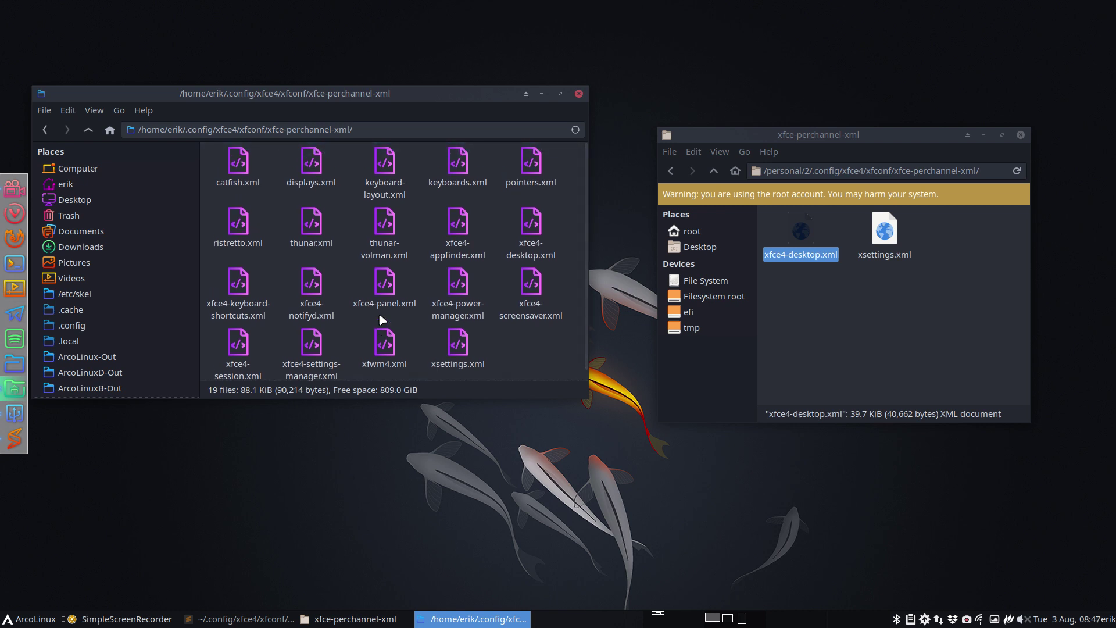
# - In the root window, go up to /personal, open folder 2, then close that window
pyautogui.click(875, 314)
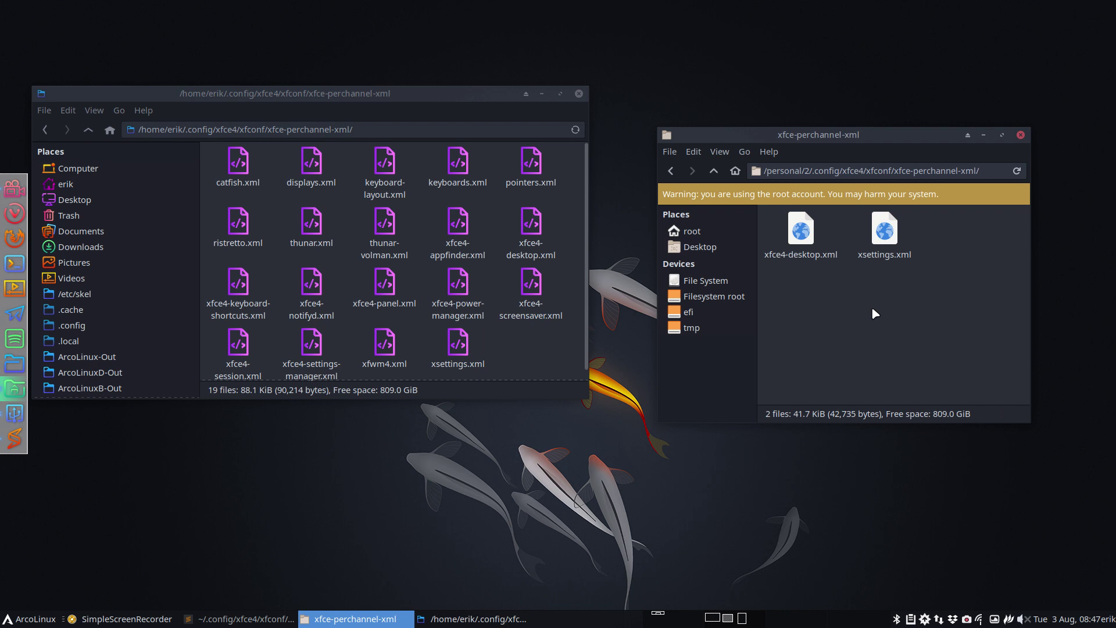
pyautogui.moveTo(782, 289); pyautogui.dragTo(925, 232)
pyautogui.click(927, 225)
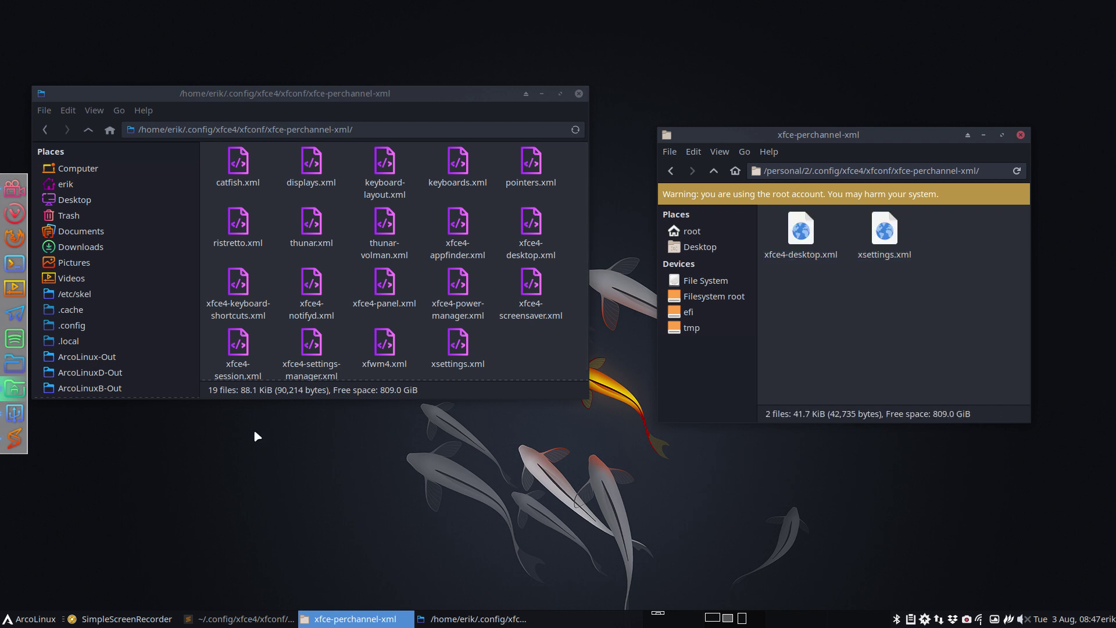
pyautogui.click(30, 620)
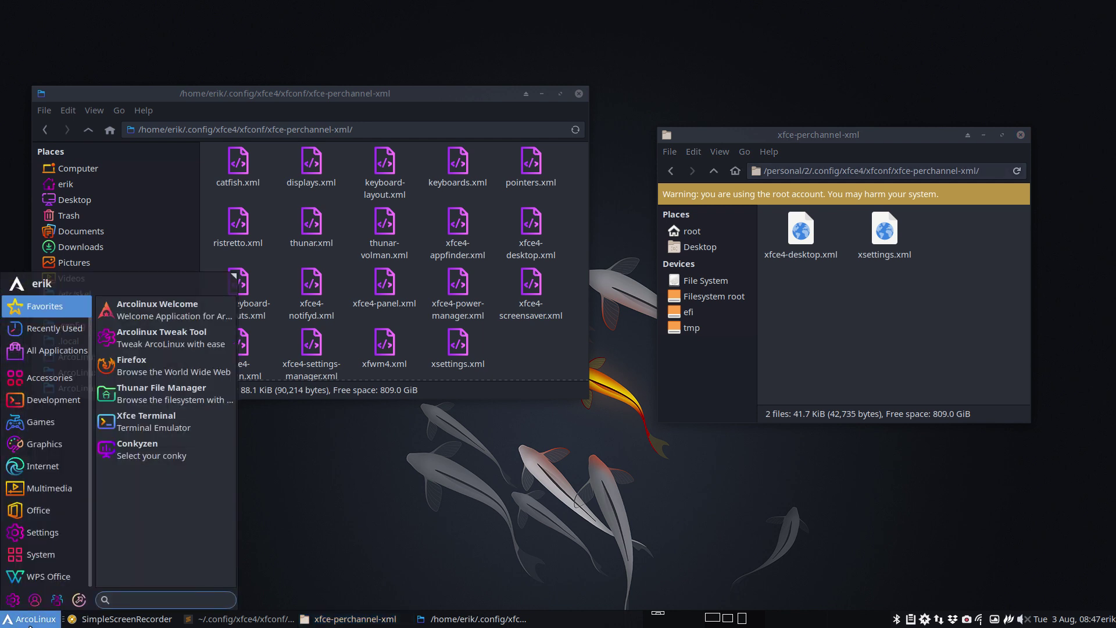
pyautogui.click(903, 286)
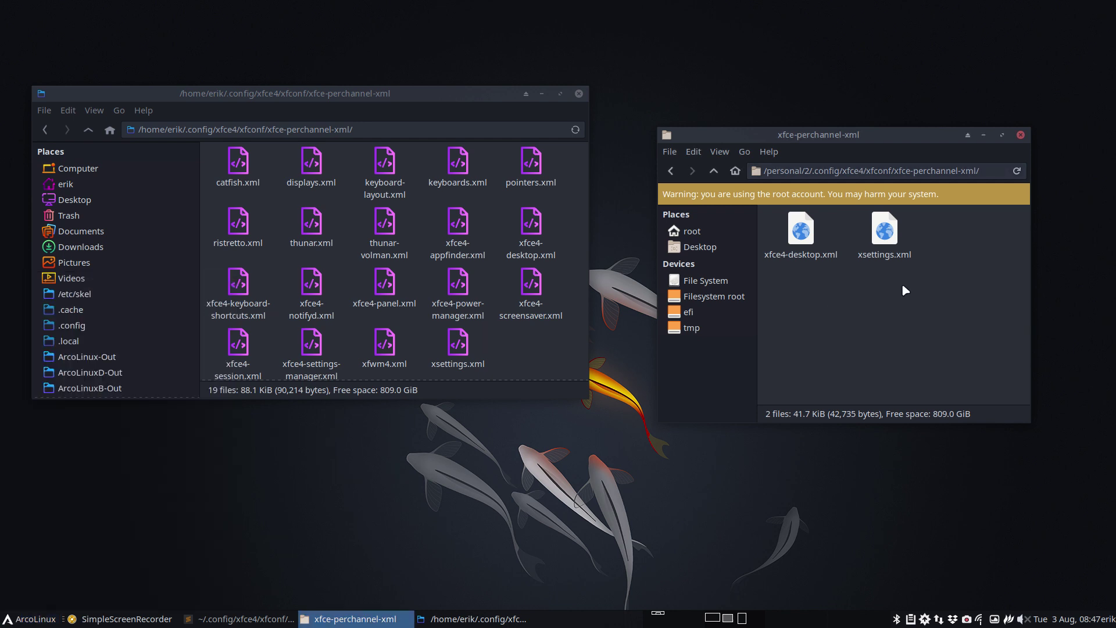
pyautogui.click(713, 171)
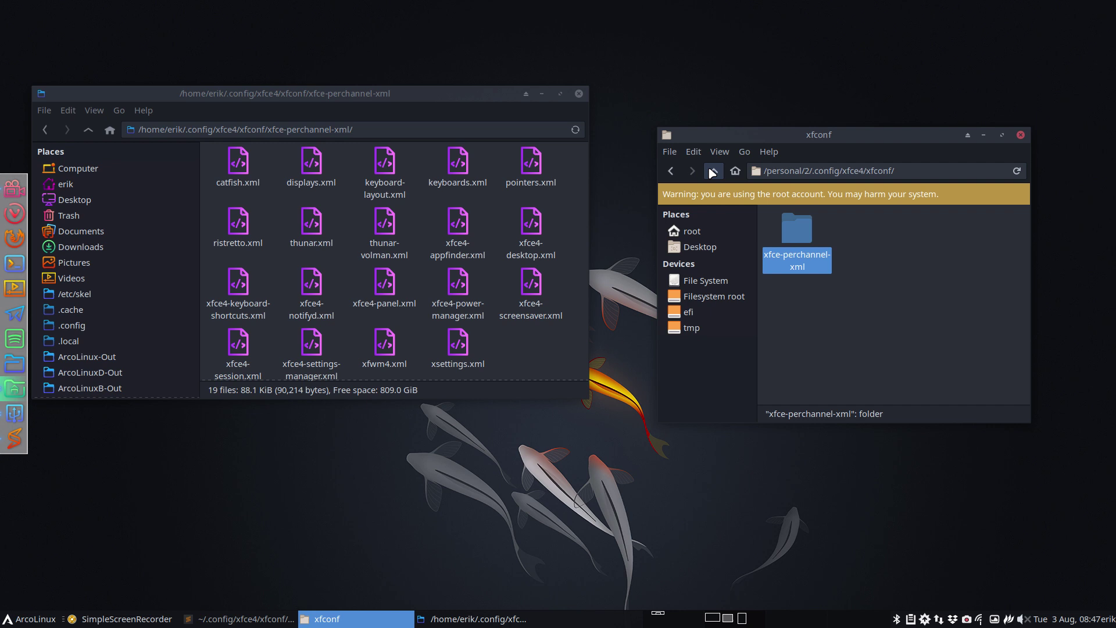
pyautogui.click(712, 171)
pyautogui.click(713, 171)
pyautogui.click(713, 171)
pyautogui.click(713, 171)
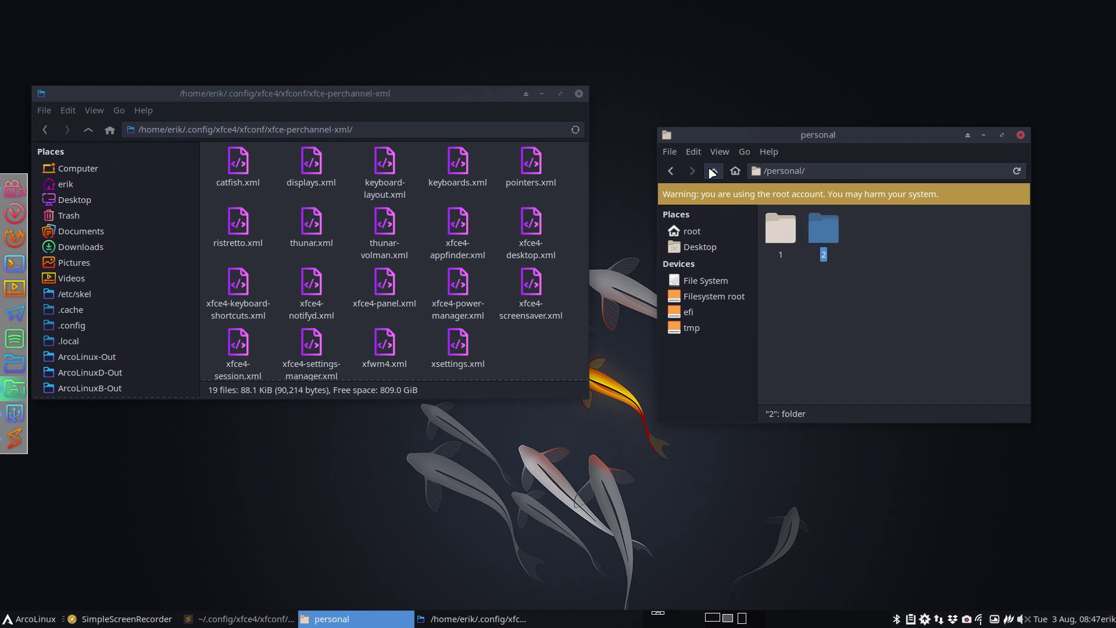
pyautogui.doubleClick(824, 231)
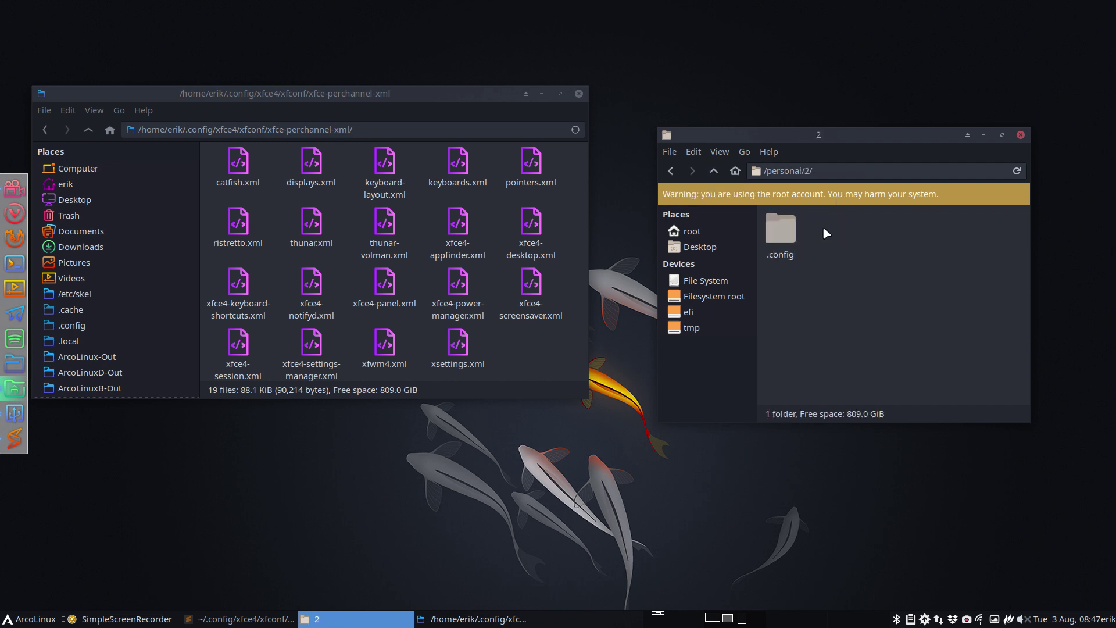
pyautogui.click(1021, 135)
# - Go to /home/erik, scroll to the dotfiles and select .bashrc
pyautogui.moveTo(333, 95); pyautogui.dragTo(609, 81)
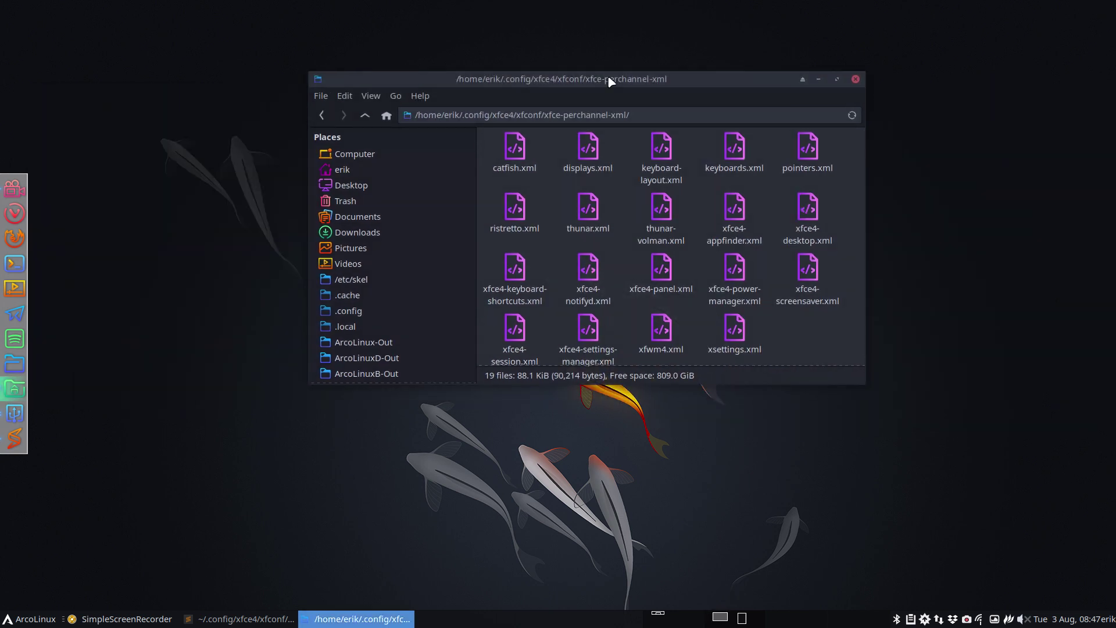
pyautogui.click(343, 170)
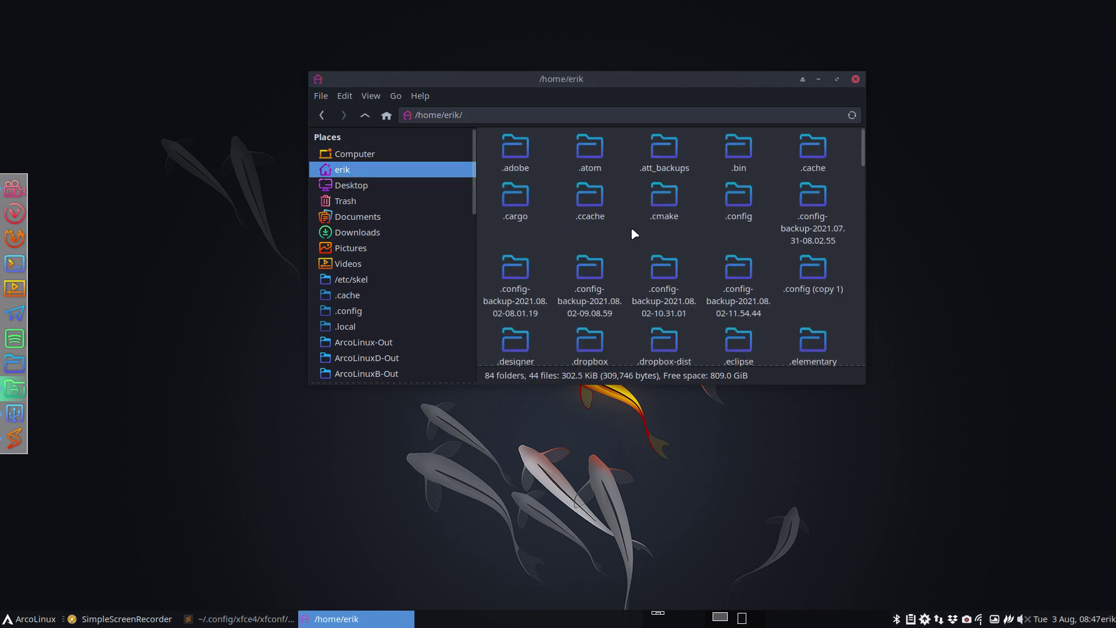
pyautogui.scroll(-5, 634, 234)
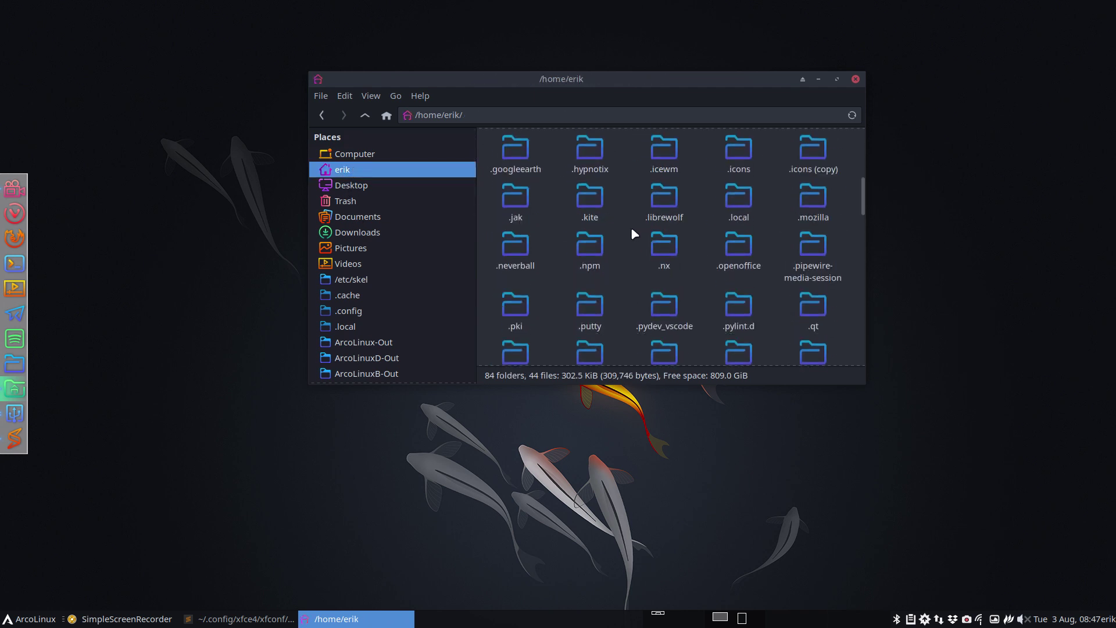
pyautogui.scroll(-3, 634, 233)
pyautogui.scroll(-3, 633, 234)
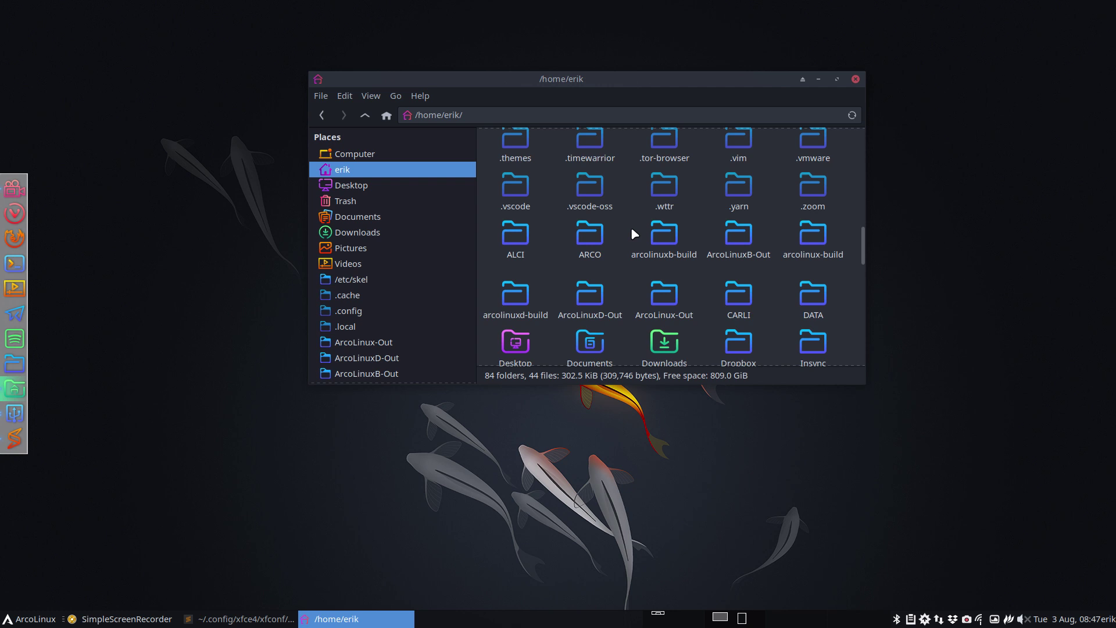
pyautogui.scroll(-3, 633, 232)
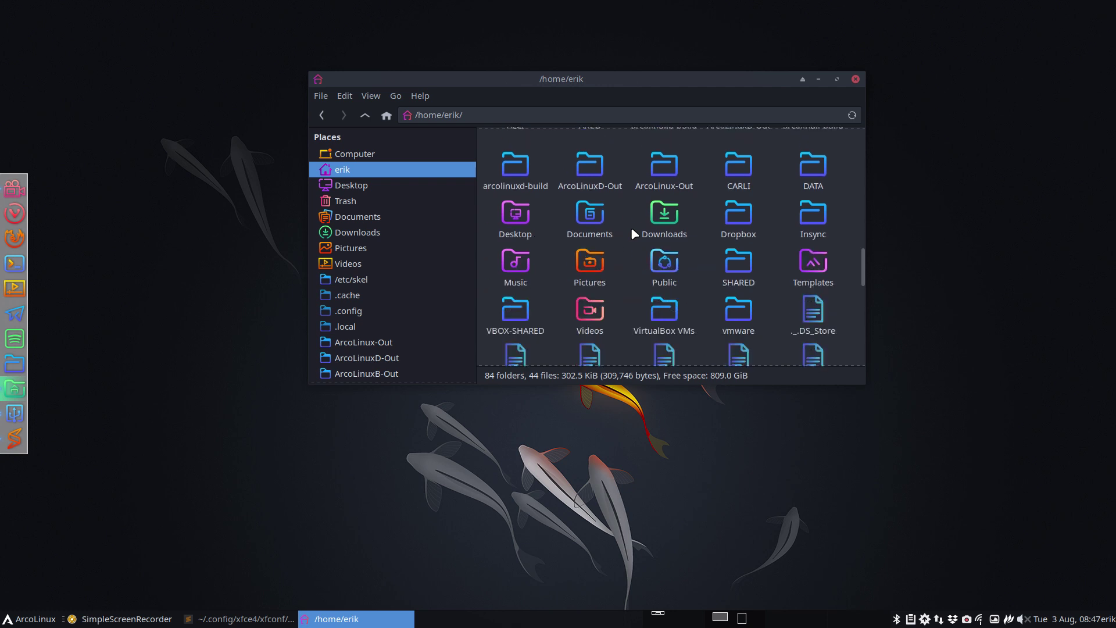
pyautogui.scroll(-2, 634, 234)
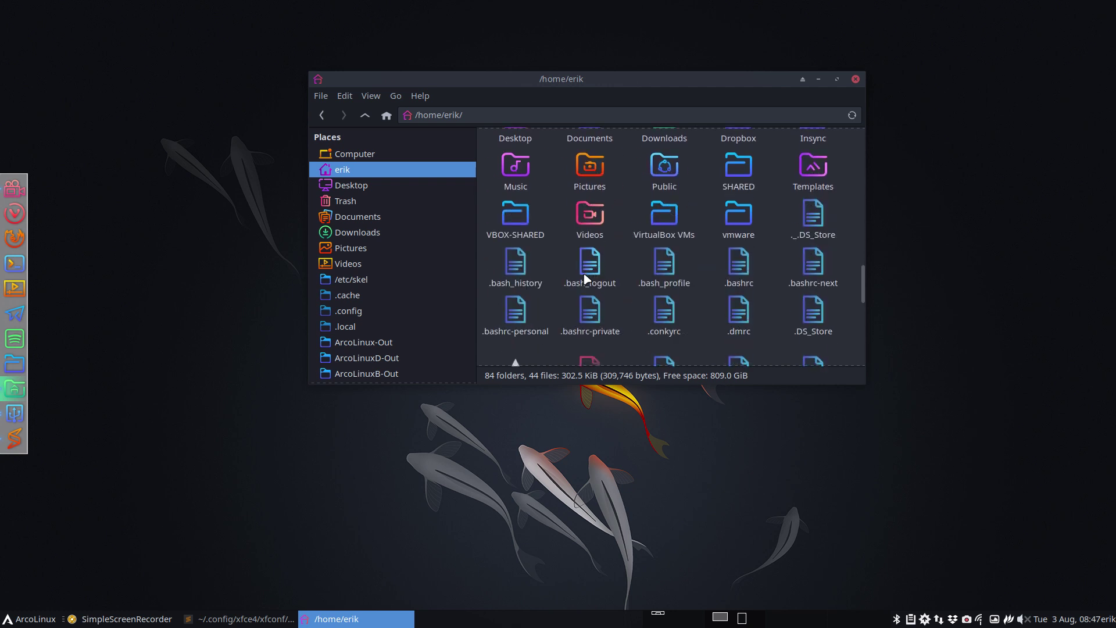
pyautogui.click(743, 263)
pyautogui.click(797, 265)
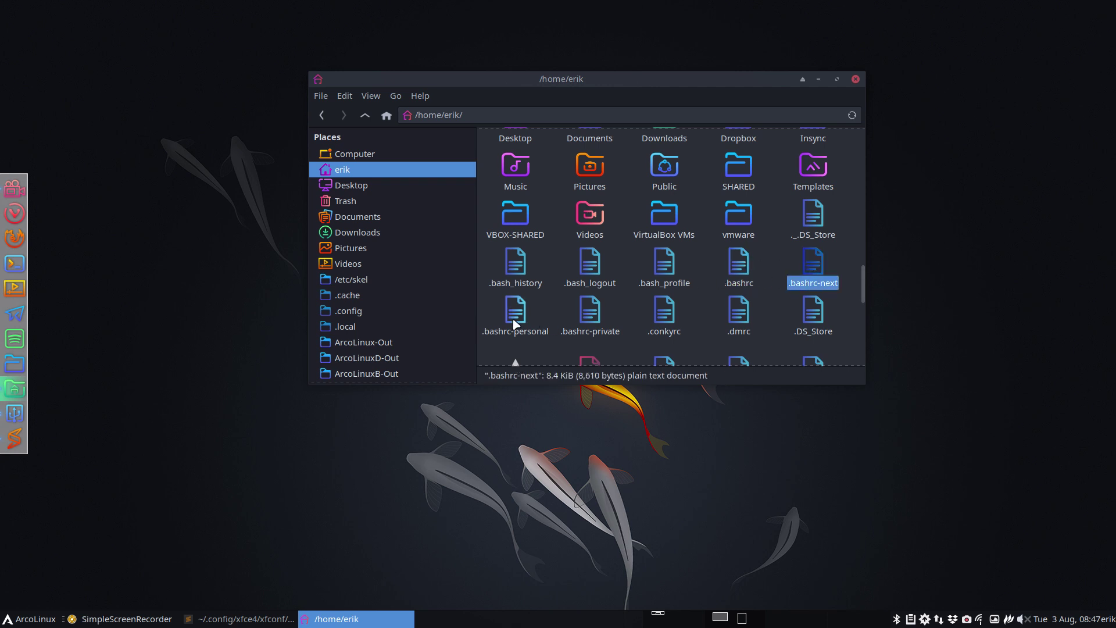
pyautogui.click(515, 314)
pyautogui.click(588, 321)
pyautogui.click(741, 263)
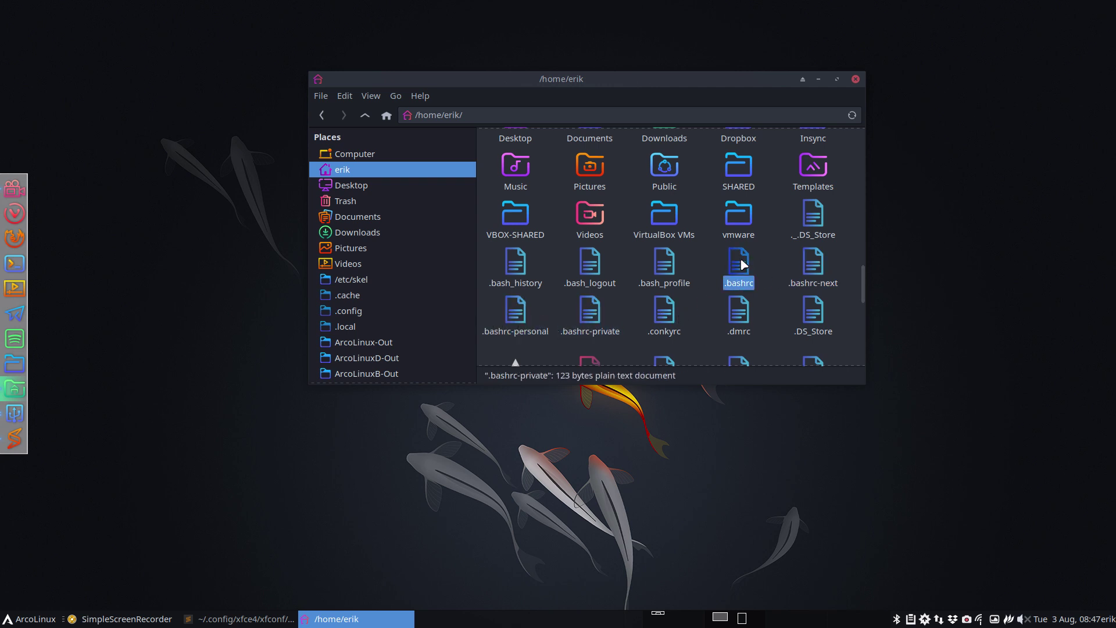
# - Open .bashrc and highlight the .bashrc-personal test and sourced path on line 272
pyautogui.doubleClick(741, 263)
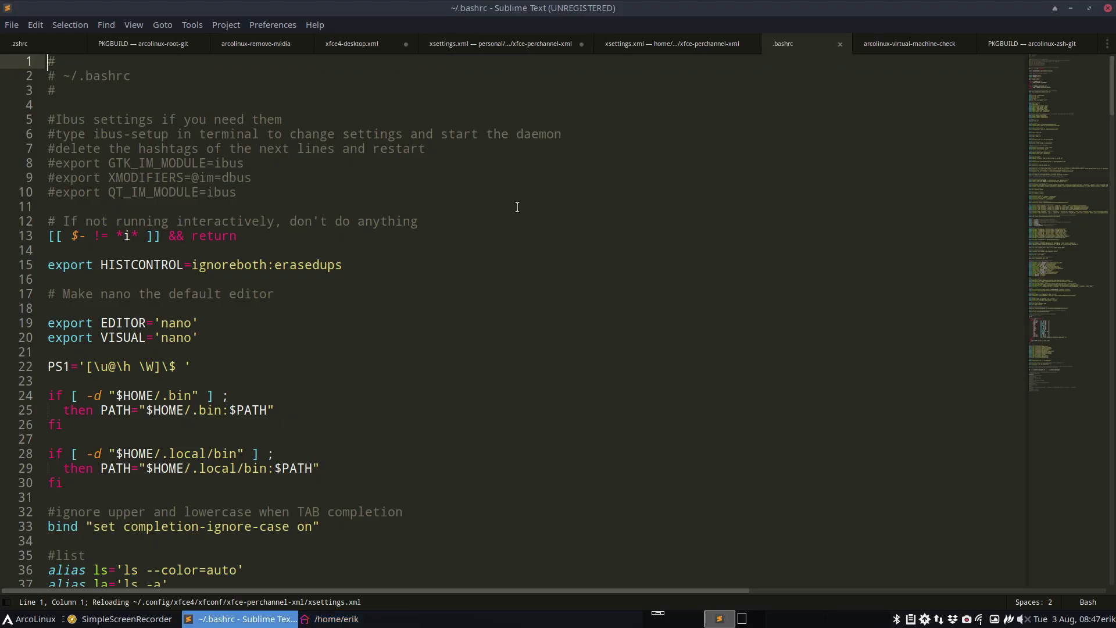
pyautogui.scroll(-20, 471, 257)
pyautogui.scroll(-6, 471, 257)
pyautogui.scroll(9, 472, 257)
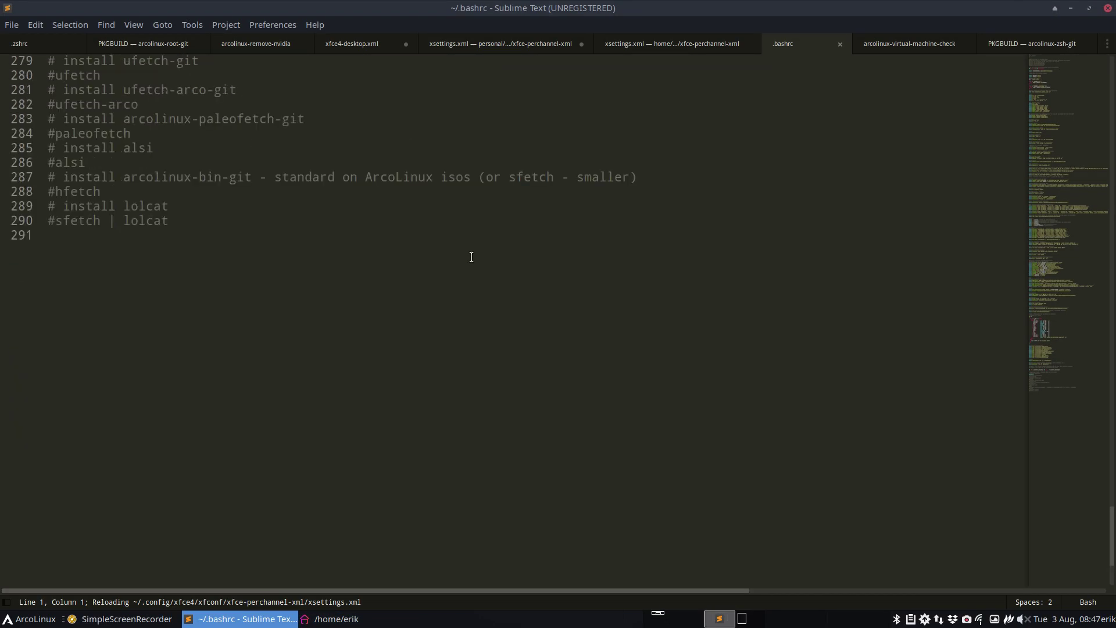
pyautogui.moveTo(109, 309); pyautogui.dragTo(228, 311)
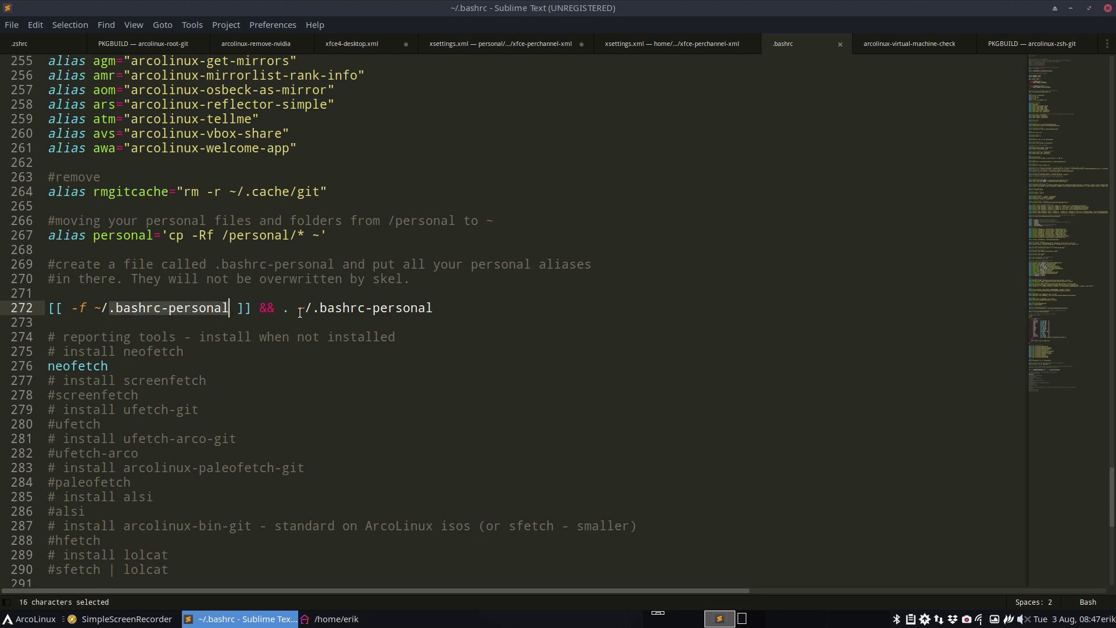
pyautogui.moveTo(304, 309); pyautogui.dragTo(470, 309)
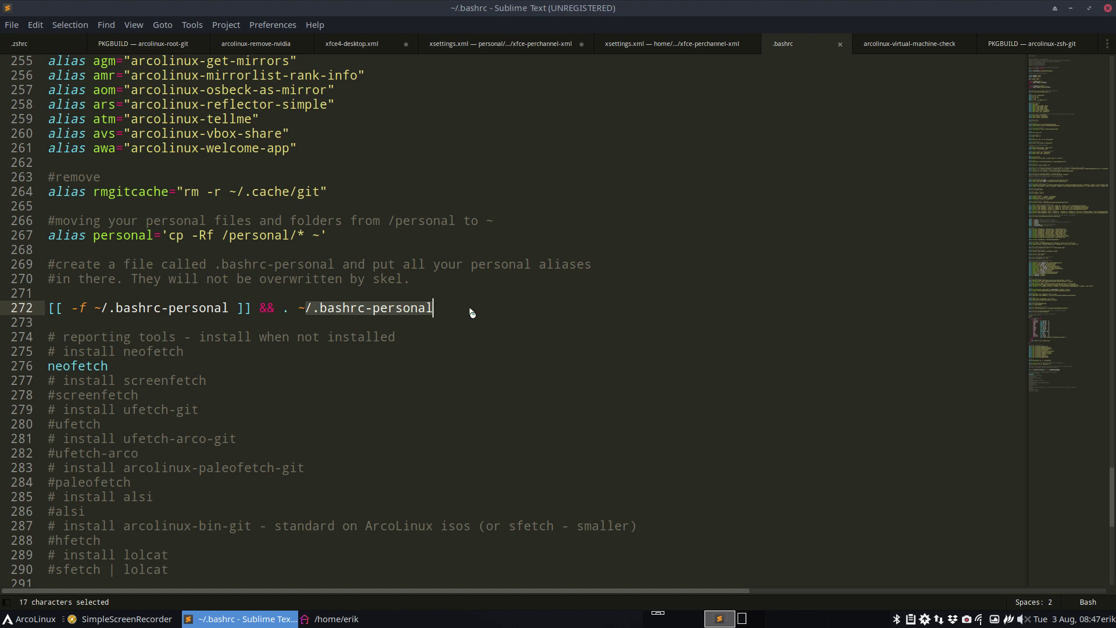
pyautogui.scroll(14, 471, 313)
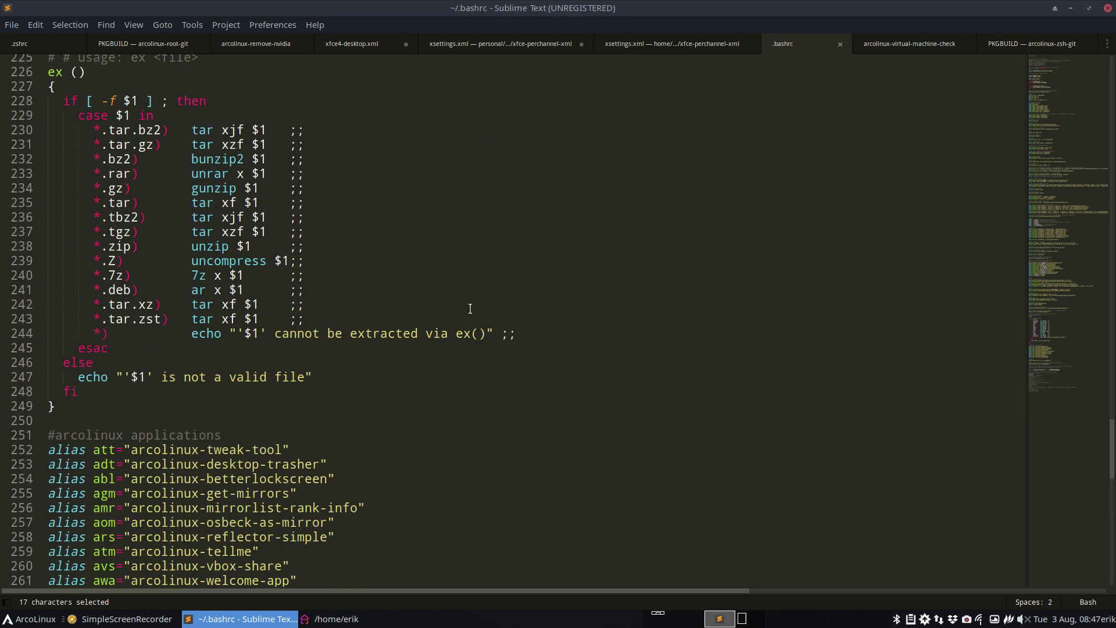
pyautogui.scroll(-7, 470, 309)
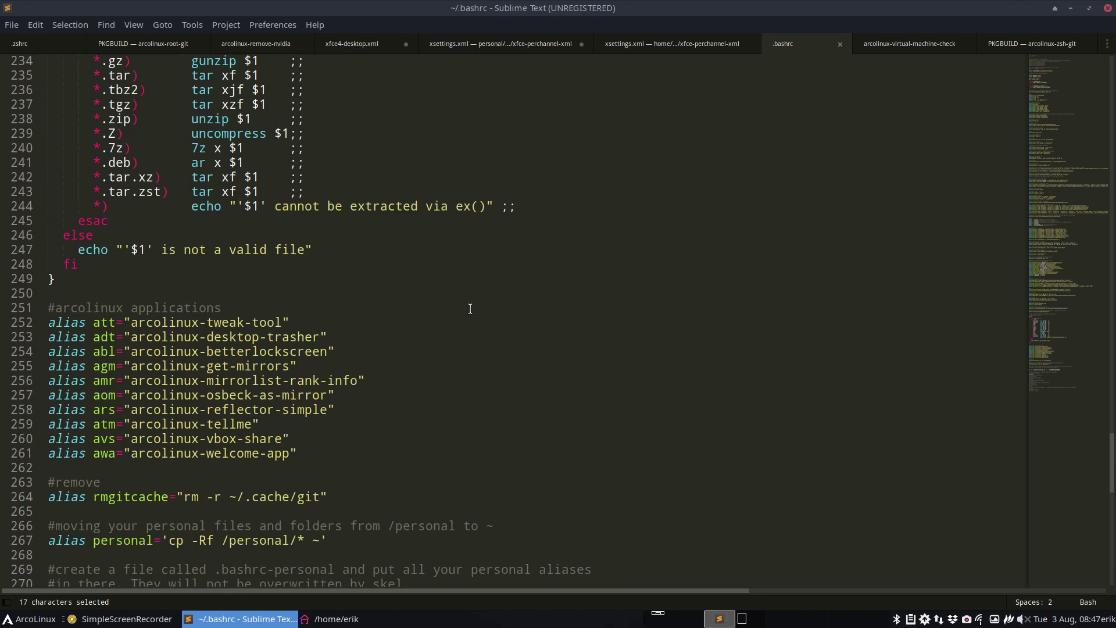
pyautogui.scroll(-6, 470, 308)
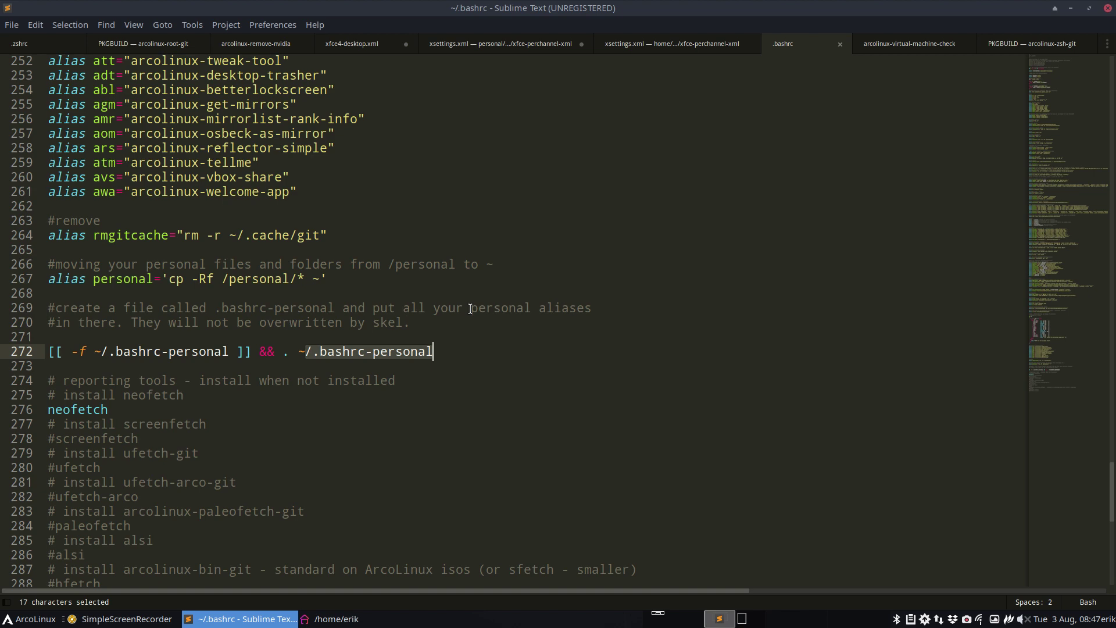
pyautogui.click(472, 309)
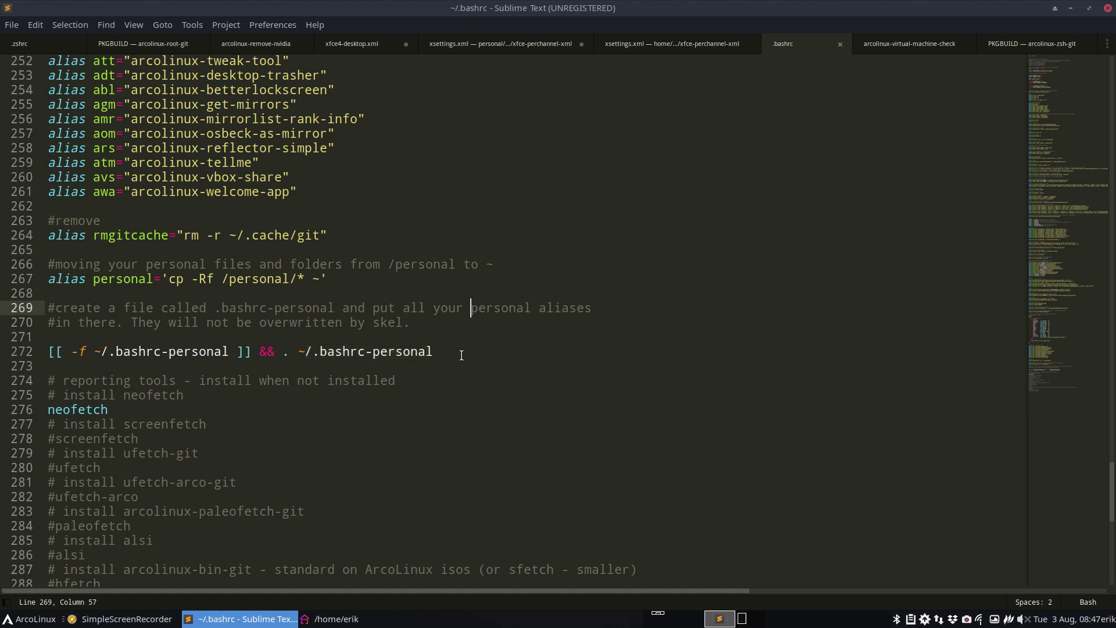
pyautogui.click(448, 358)
# - Restore the editor to a smaller window and place the home folder window beside it
pyautogui.moveTo(714, 7); pyautogui.dragTo(503, 90)
pyautogui.click(680, 83)
pyautogui.moveTo(680, 84); pyautogui.dragTo(858, 139)
pyautogui.click(772, 369)
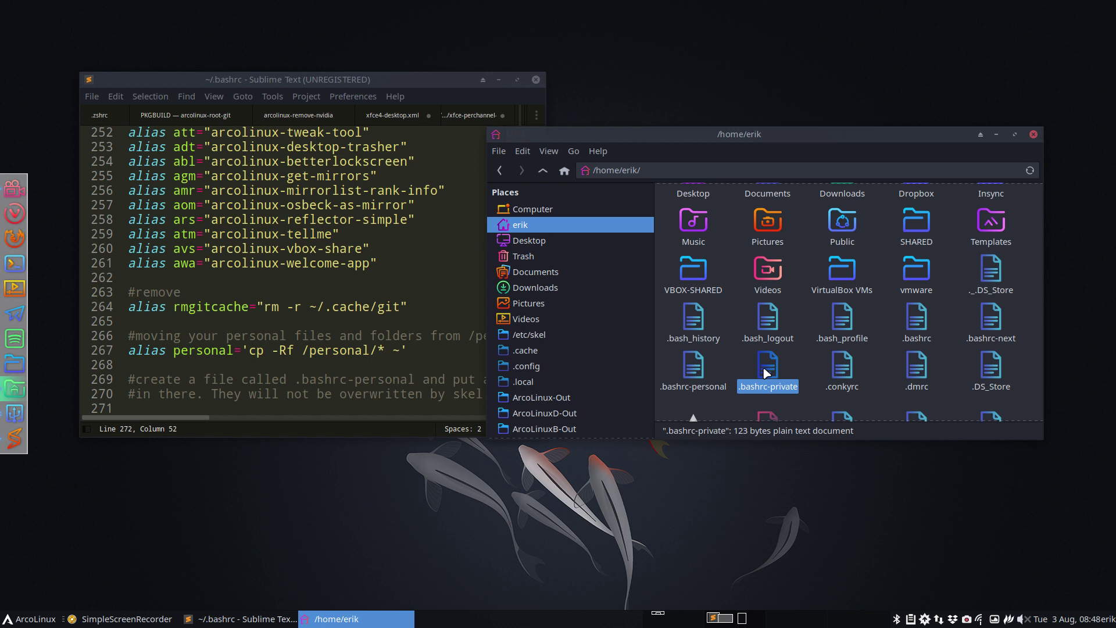
pyautogui.click(915, 323)
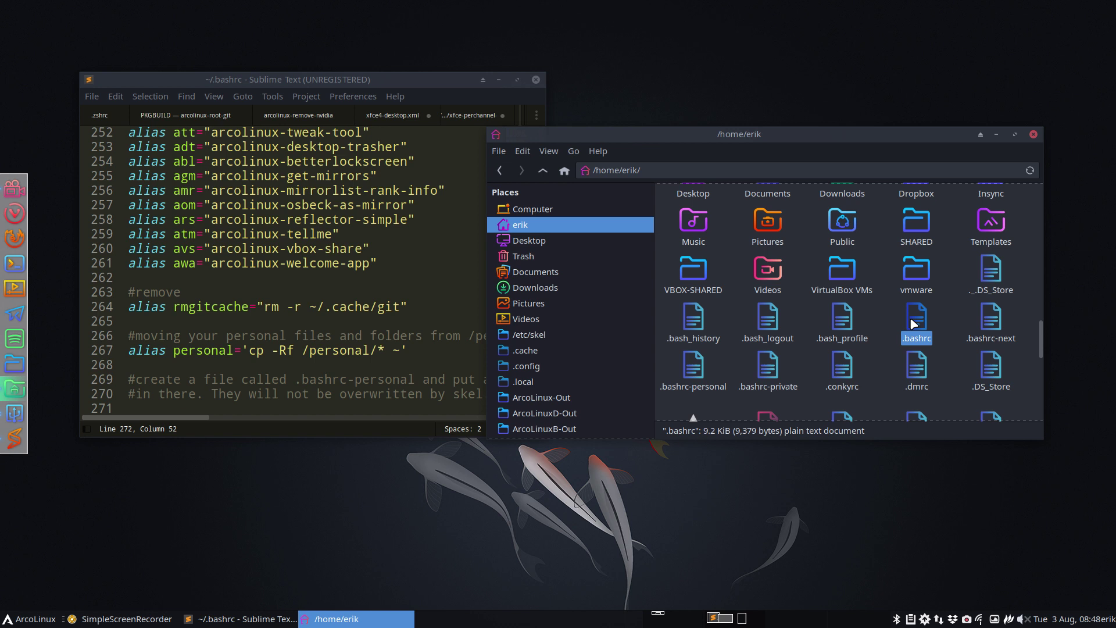
pyautogui.click(708, 364)
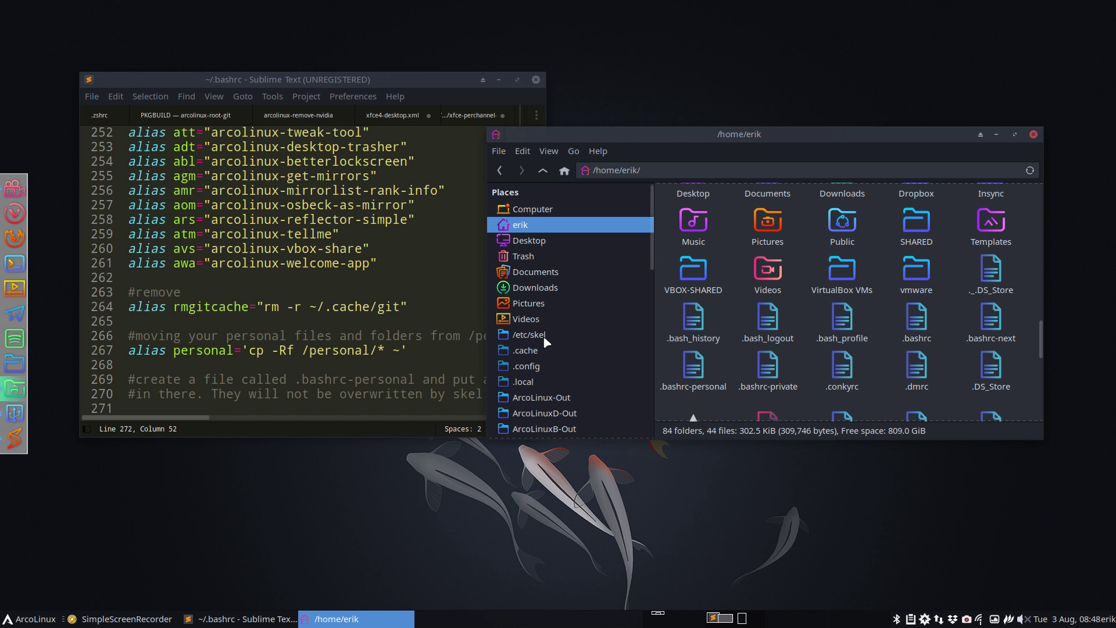
pyautogui.click(528, 335)
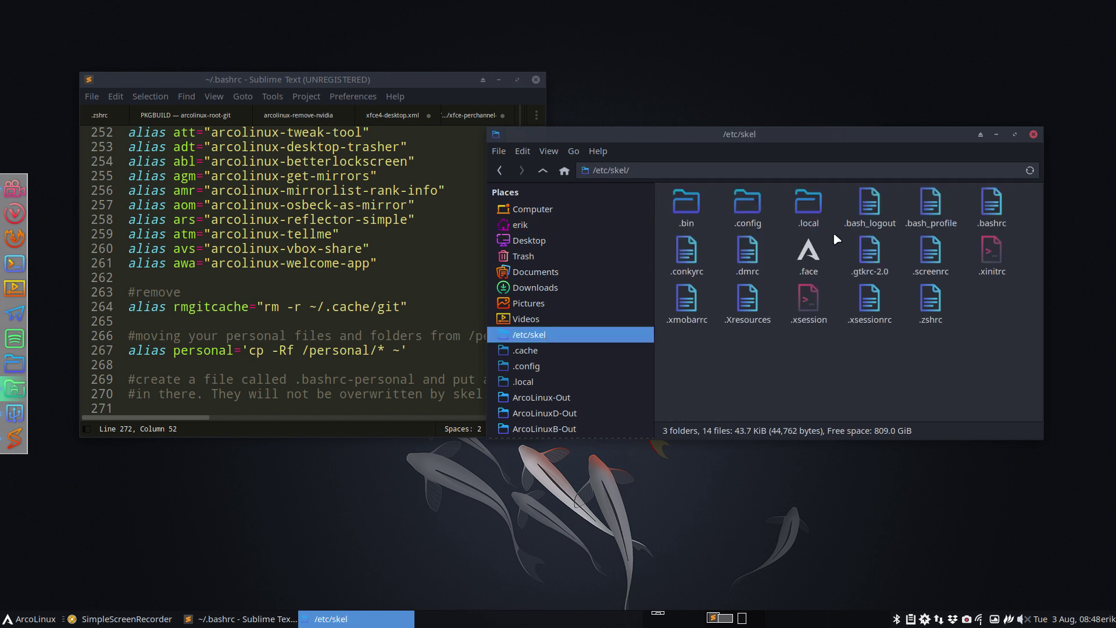
pyautogui.click(992, 205)
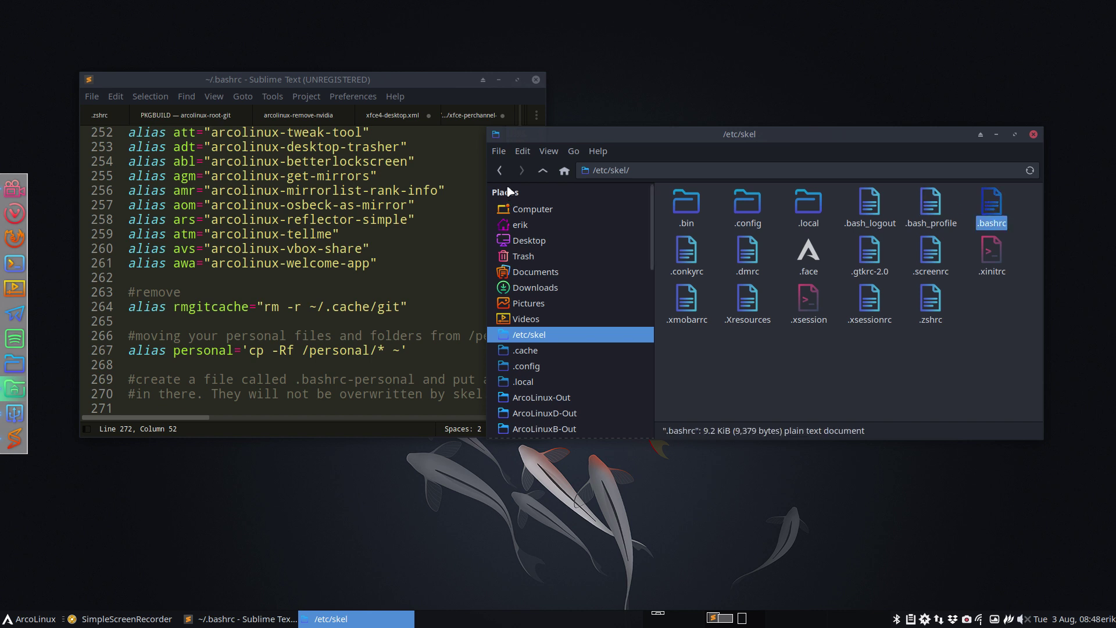
pyautogui.click(501, 170)
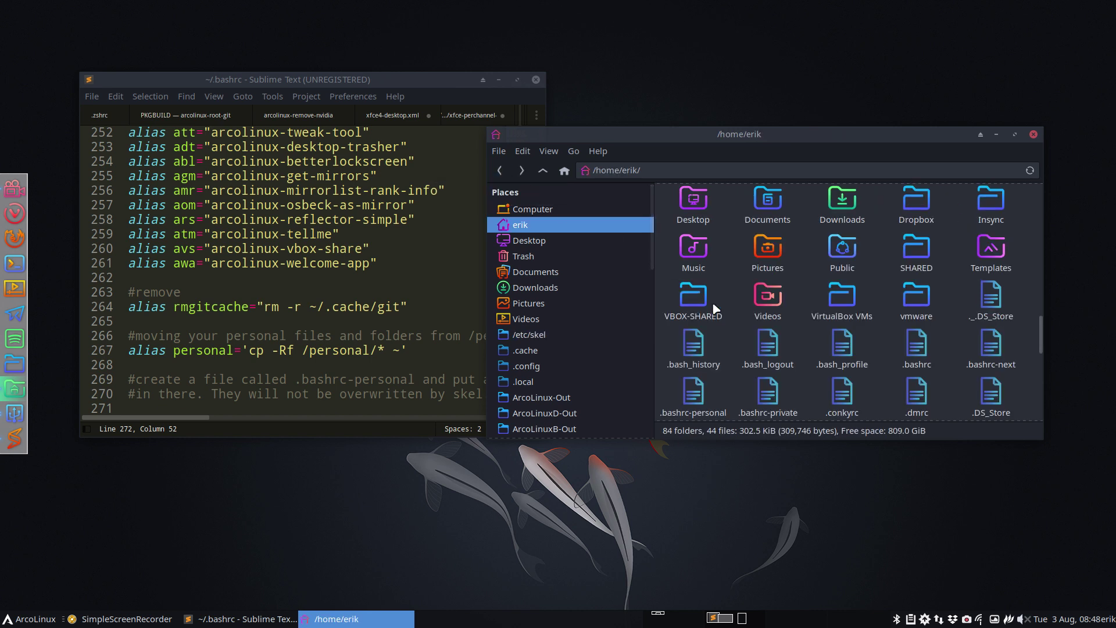
pyautogui.scroll(-3, 716, 308)
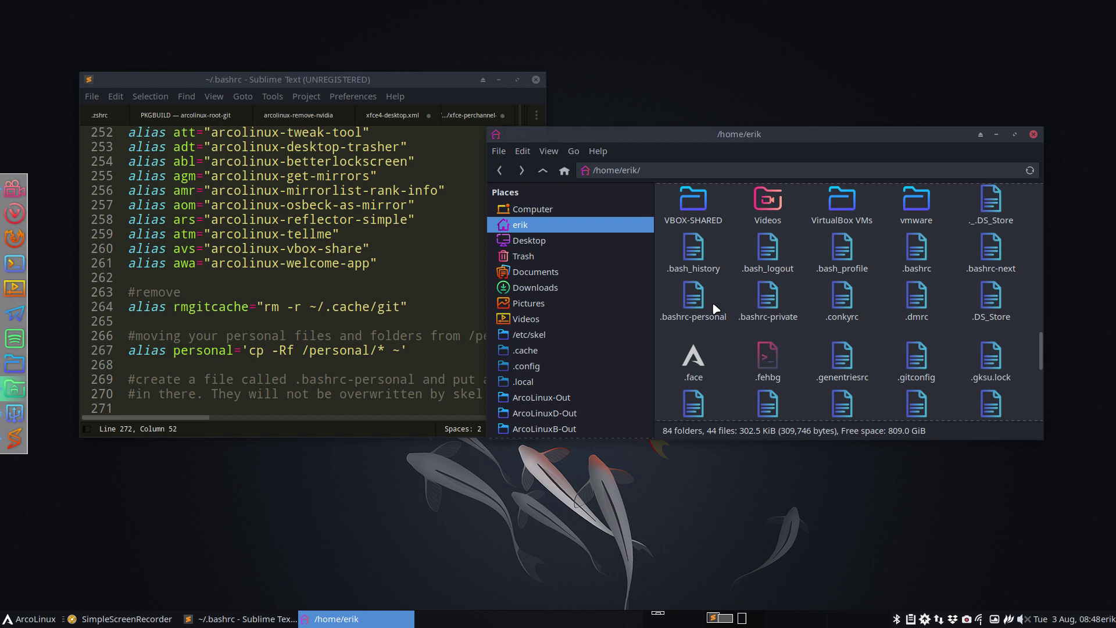
pyautogui.scroll(-1, 714, 305)
pyautogui.click(695, 268)
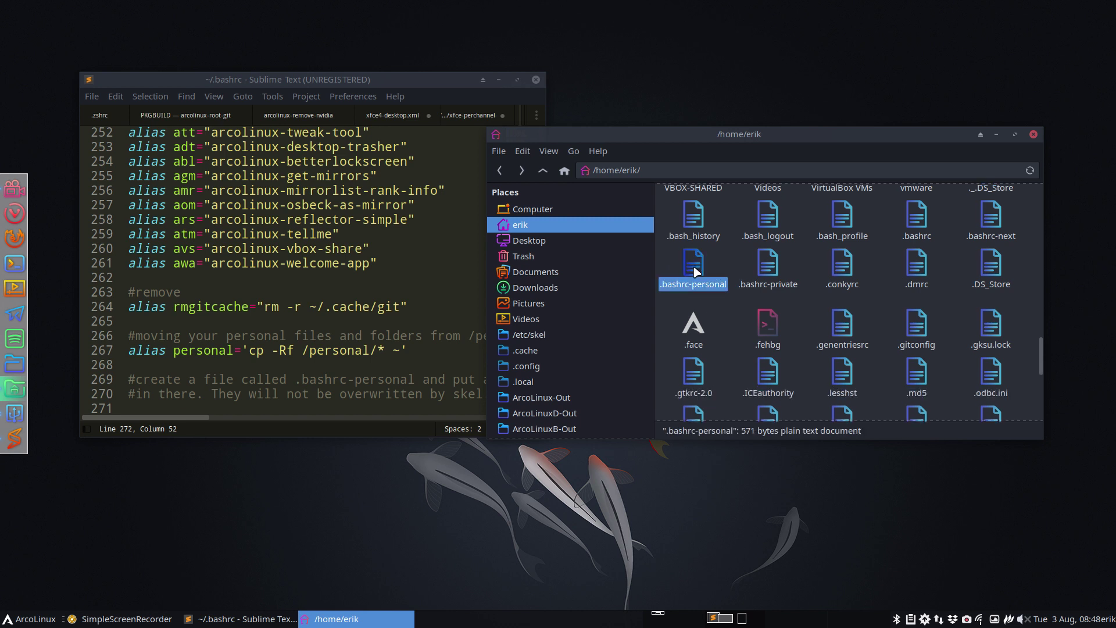
# - Search .bashrc for 'persona' and copy the personal alias with its comment line
pyautogui.click(370, 306)
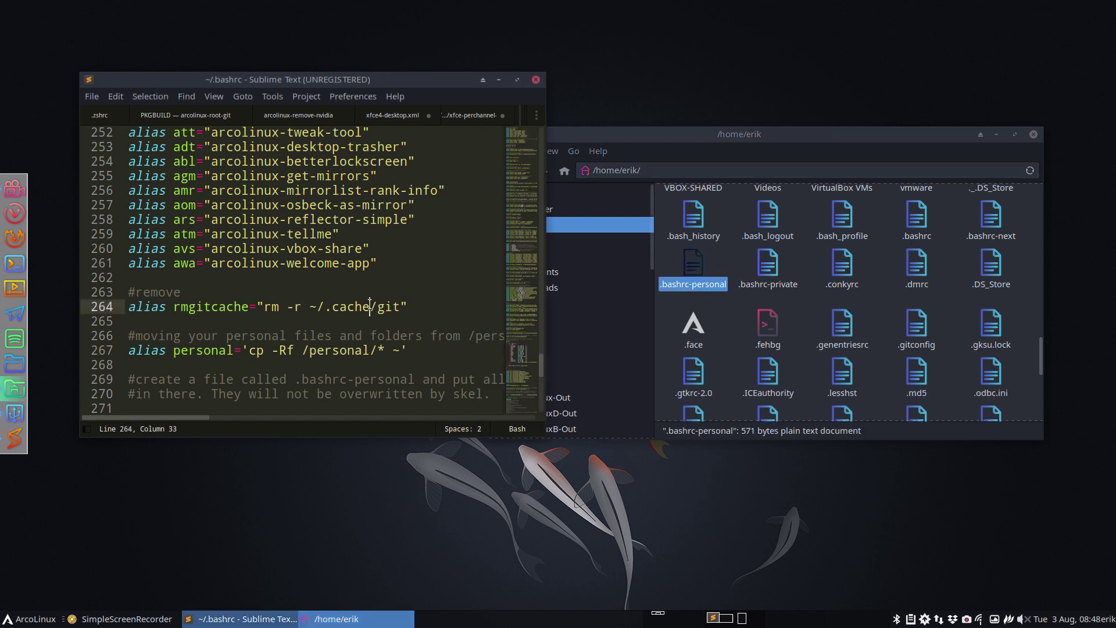
pyautogui.hotkey('ctrl', 'f')
pyautogui.write('pr')
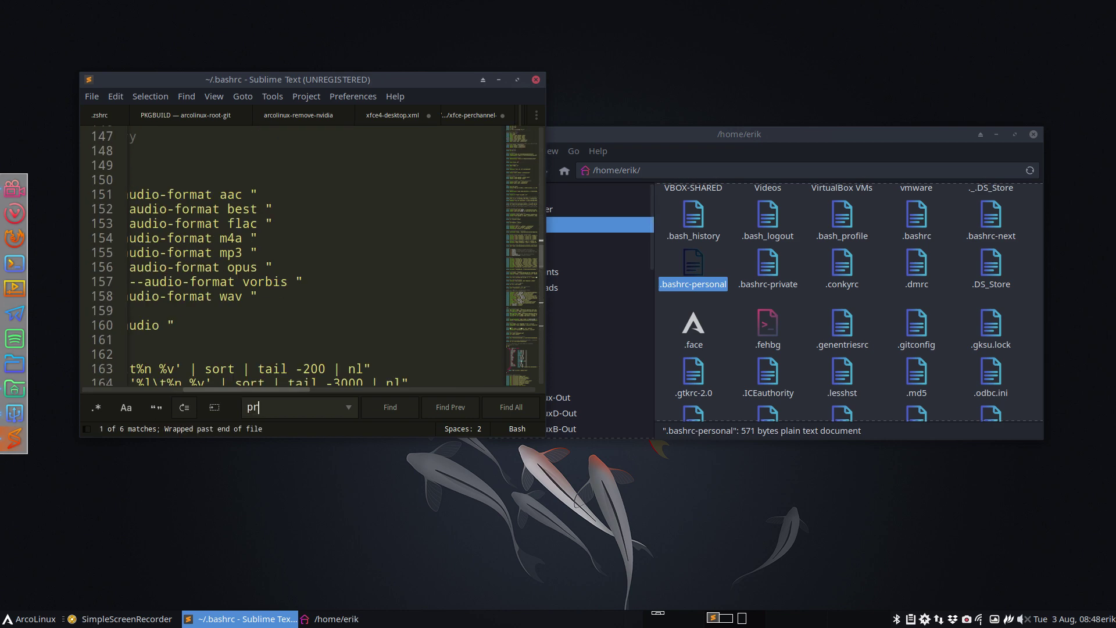
pyautogui.press('BackSpace')
pyautogui.write('ersona')
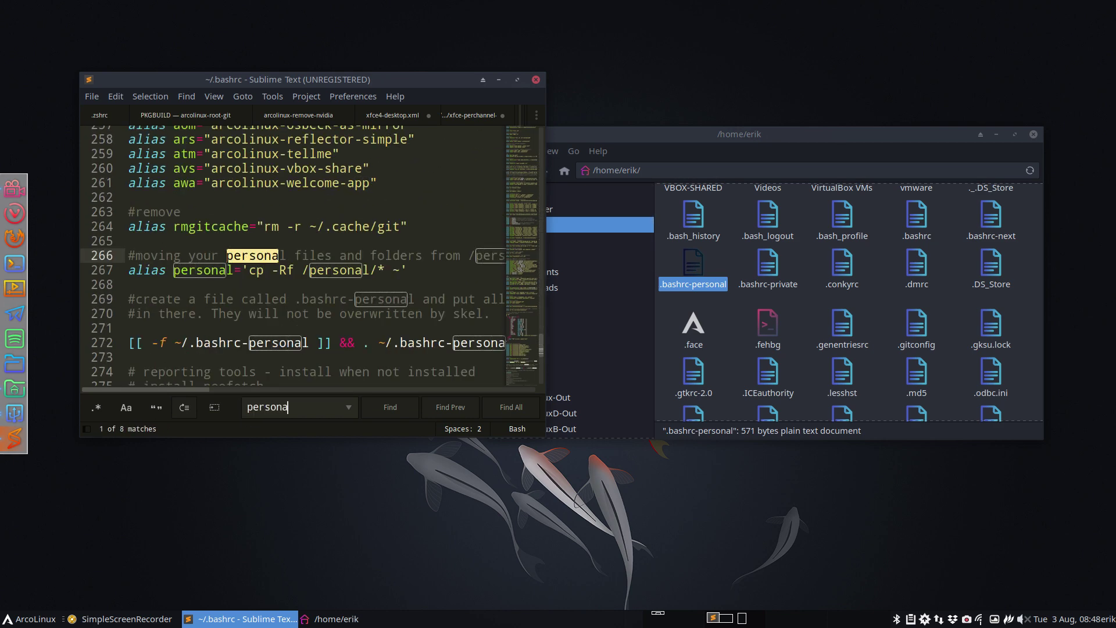
pyautogui.moveTo(422, 271); pyautogui.dragTo(109, 255)
pyautogui.hotkey('ctrl', 'c')
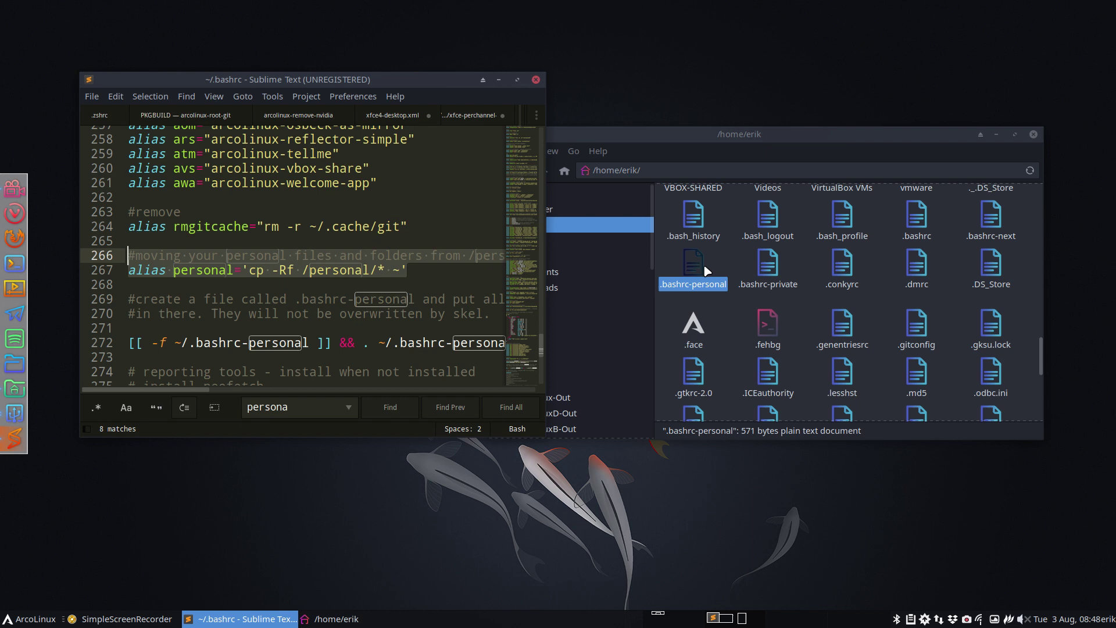
# - Open .bashrc-personal full-screen and paste the copied alias lines at the end
pyautogui.rightClick(735, 265)
pyautogui.moveTo(777, 290)
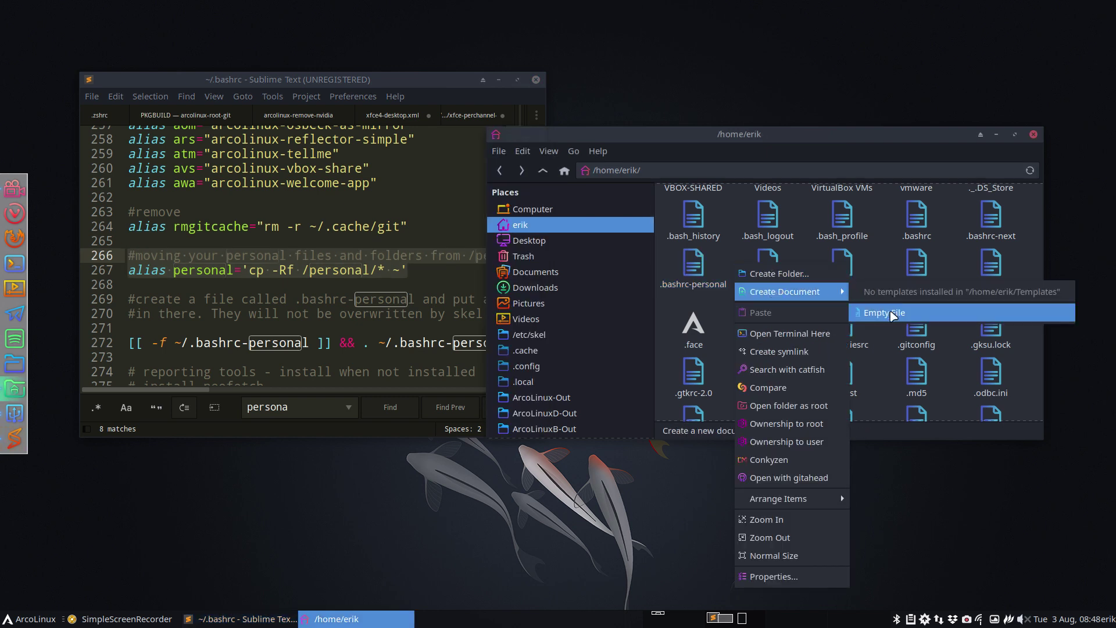
pyautogui.click(700, 294)
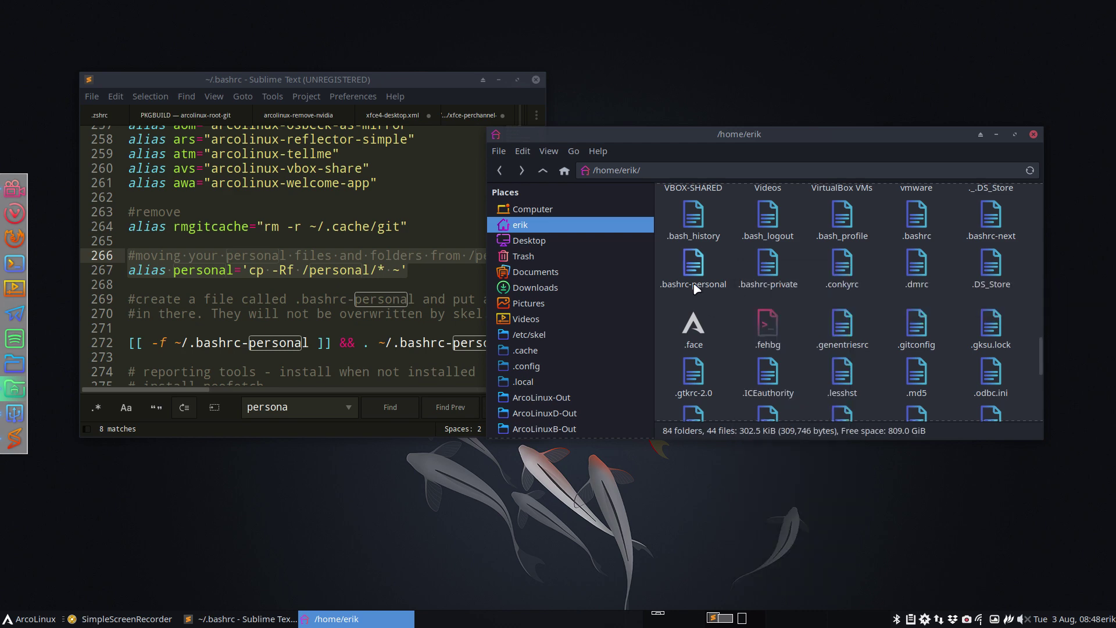
pyautogui.click(696, 287)
pyautogui.doubleClick(696, 279)
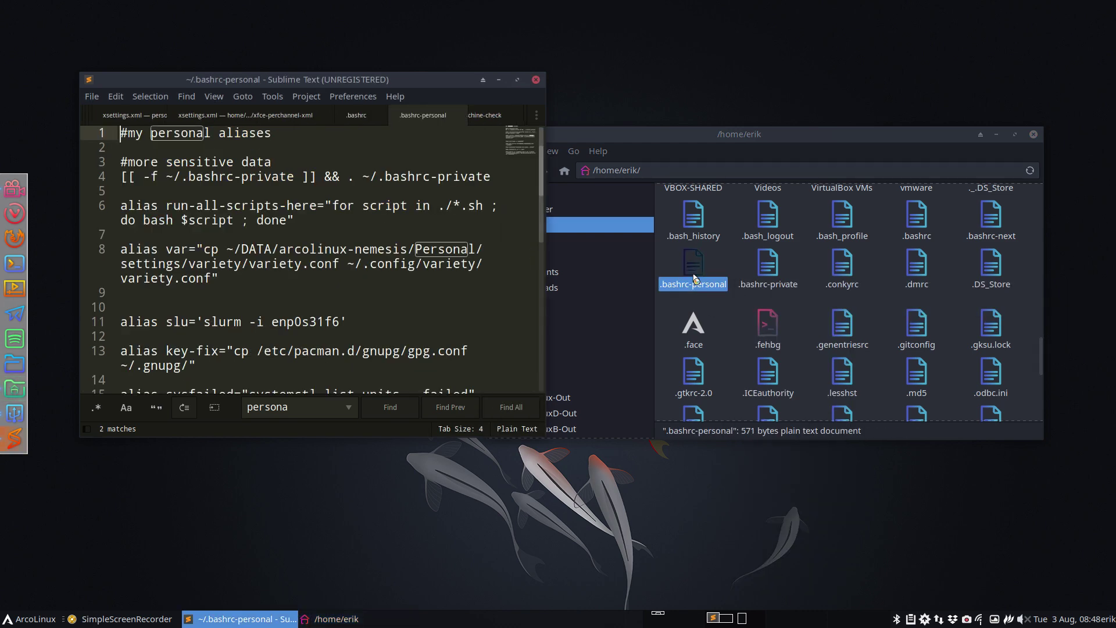
pyautogui.click(517, 80)
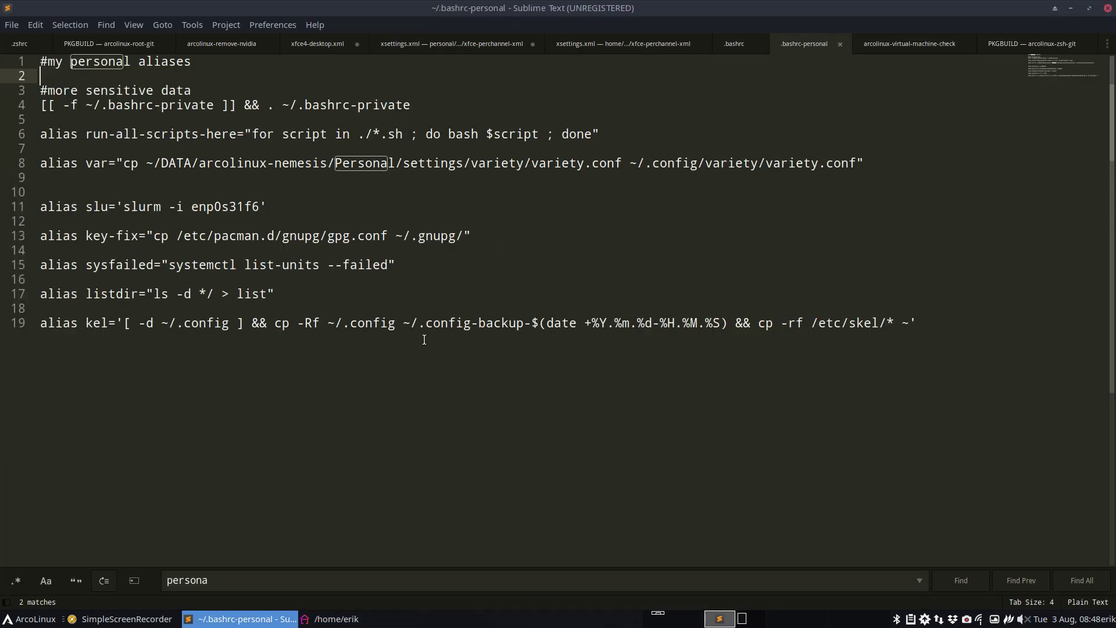
pyautogui.click(220, 357)
pyautogui.press('Return')
pyautogui.press('Return')
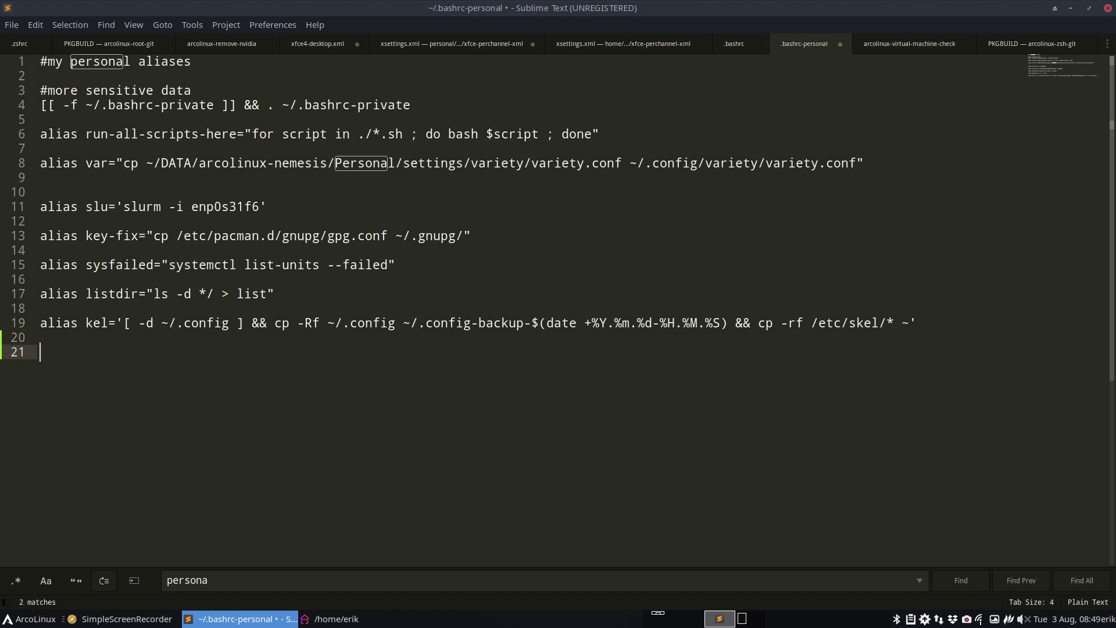
pyautogui.hotkey('ctrl', 'v')
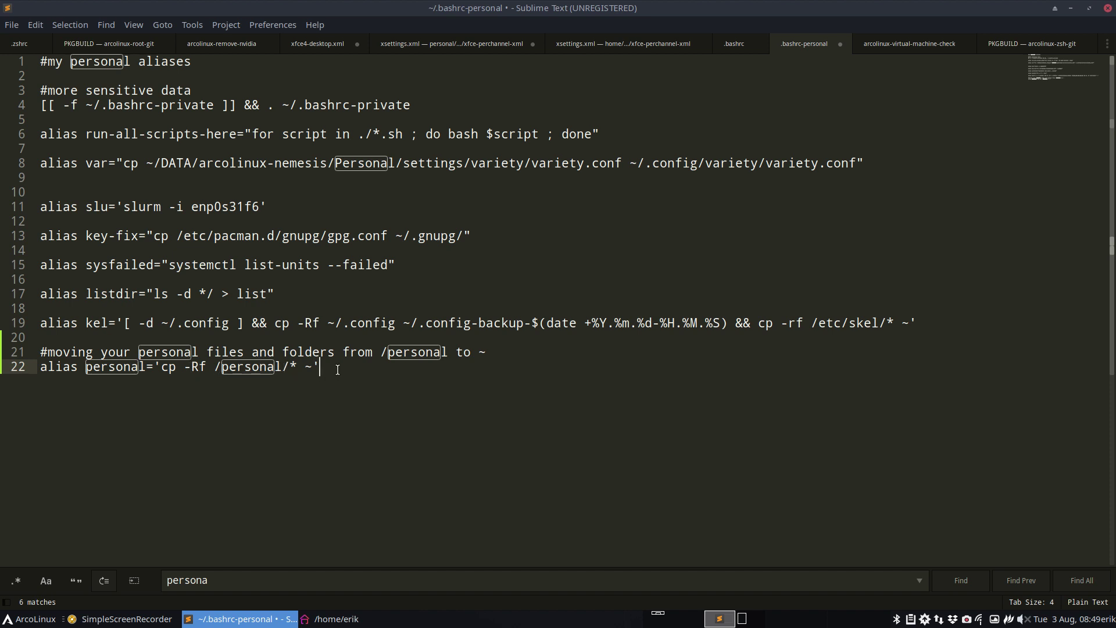
# - Rename the pasted alias to personal1 with the path /personal/1/*
pyautogui.click(143, 366)
pyautogui.write('1')
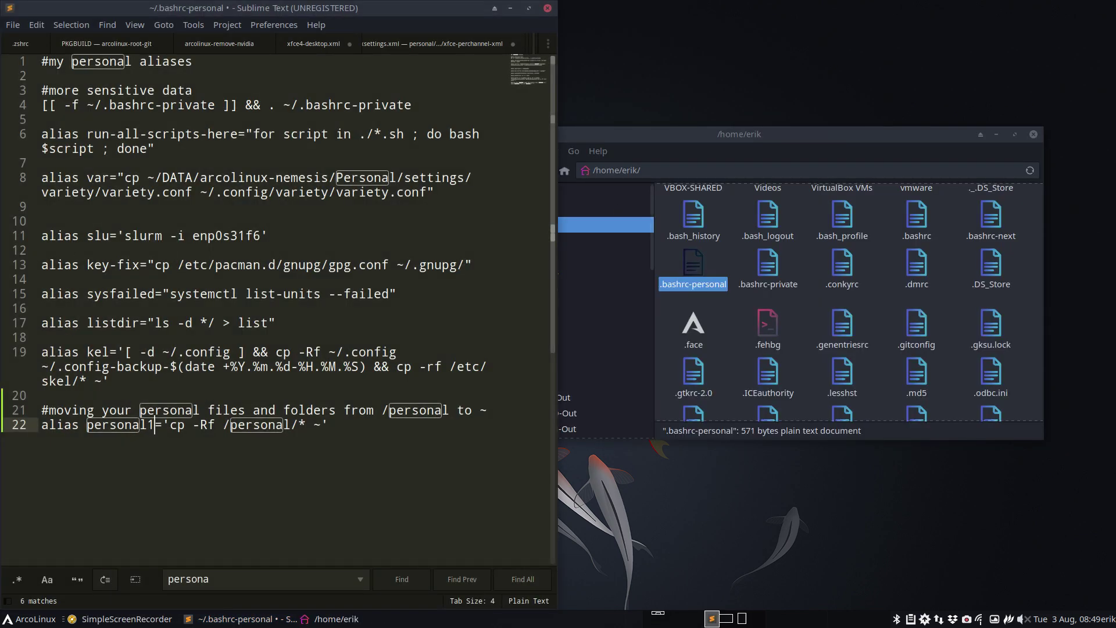
pyautogui.click(753, 136)
pyautogui.moveTo(753, 135); pyautogui.dragTo(872, 117)
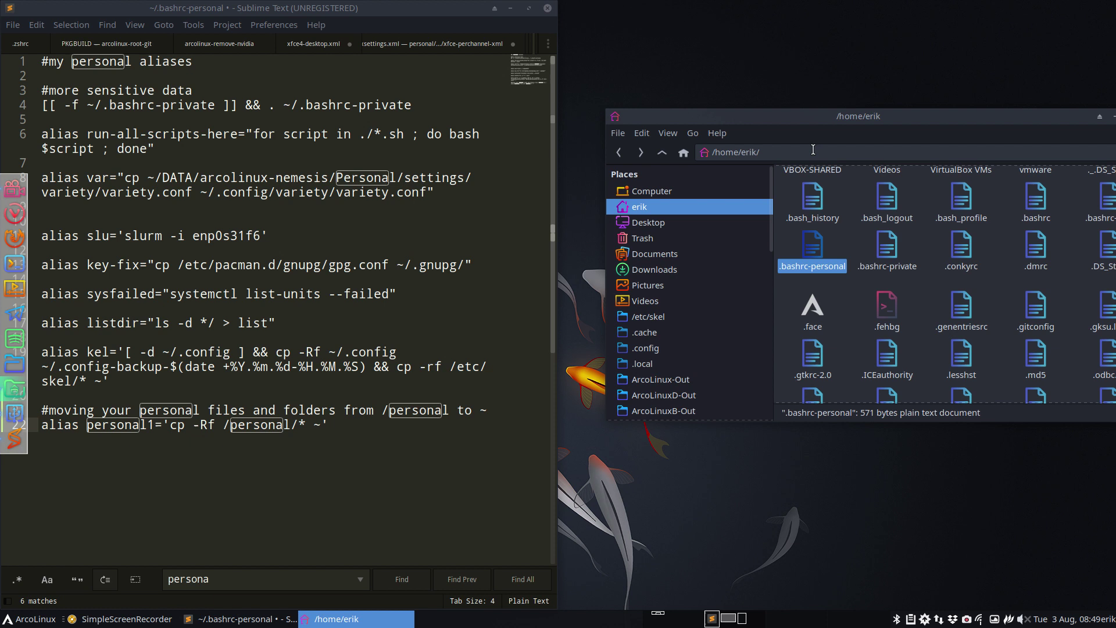
pyautogui.click(688, 192)
pyautogui.doubleClick(812, 188)
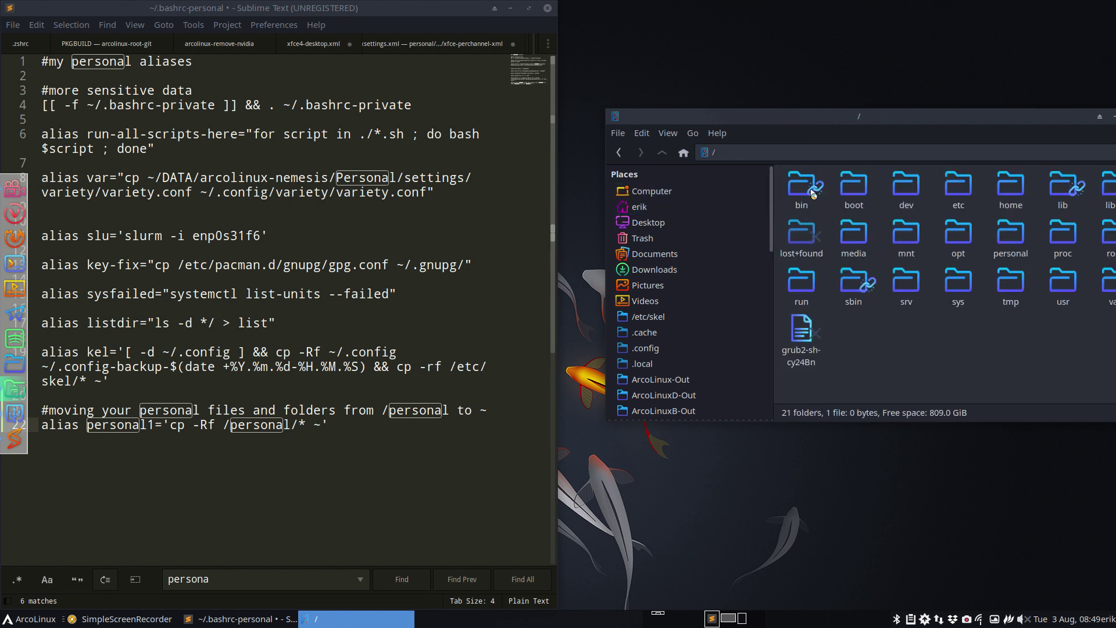
pyautogui.doubleClick(1028, 238)
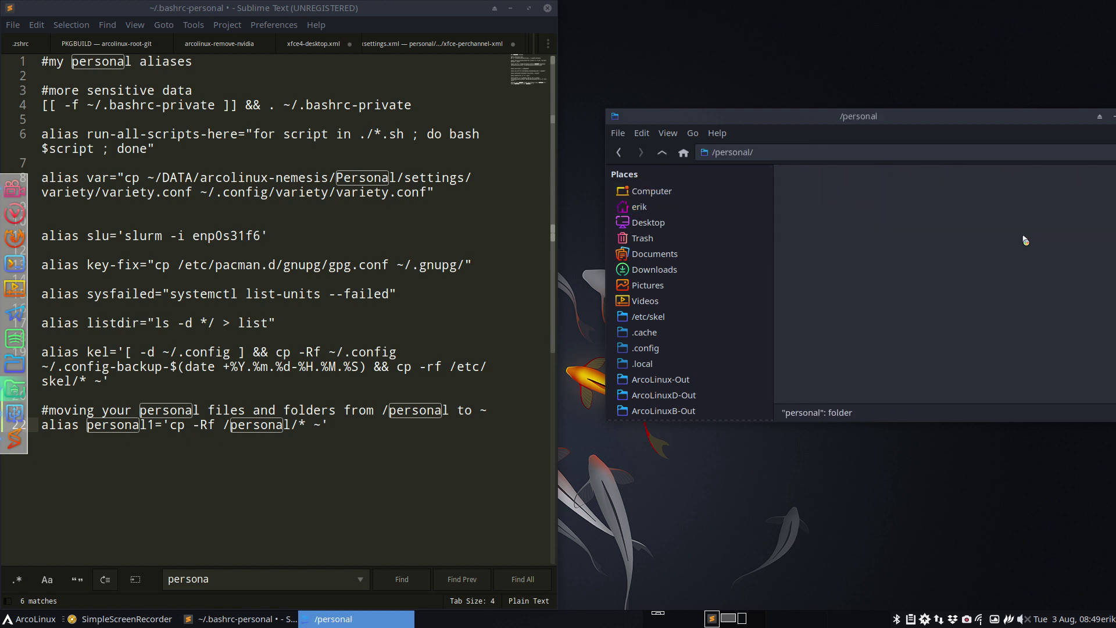
pyautogui.moveTo(1001, 121); pyautogui.dragTo(1115, 244)
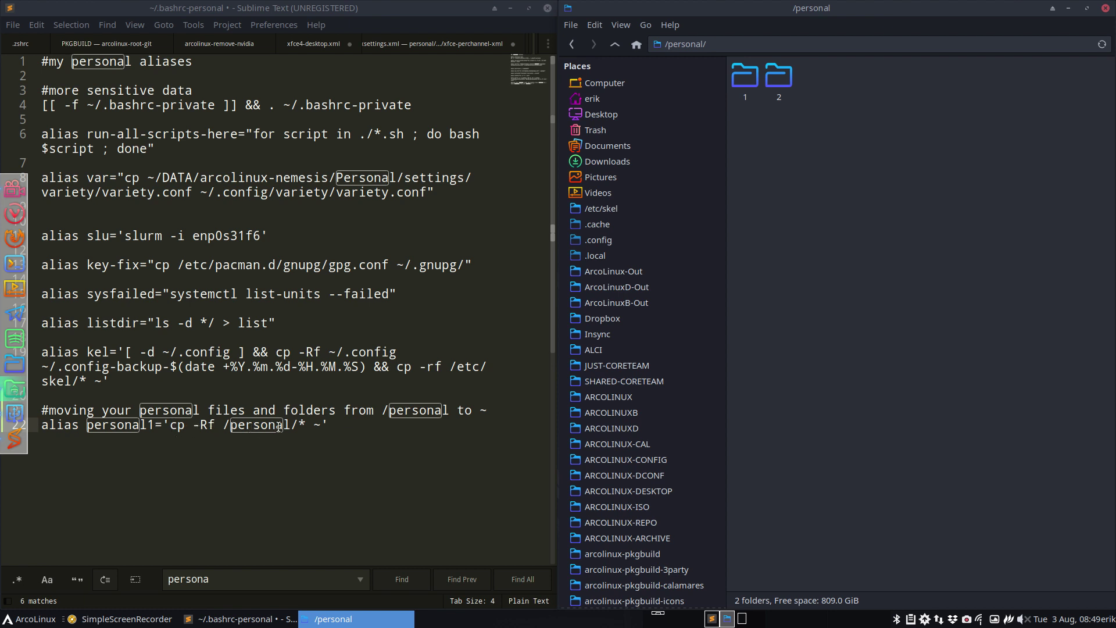
pyautogui.click(298, 428)
pyautogui.write('1')
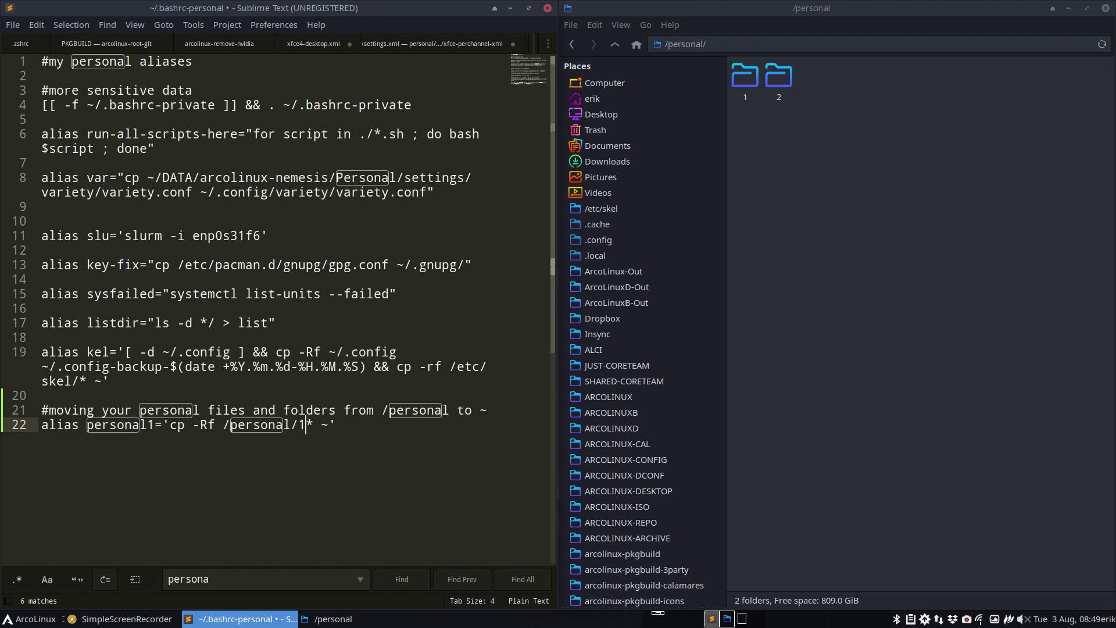
pyautogui.write('/')
# - Duplicate the personal1 line as a personal2 alias copying /personal/2/*
pyautogui.click(346, 425)
pyautogui.hotkey('shift', 'Home')
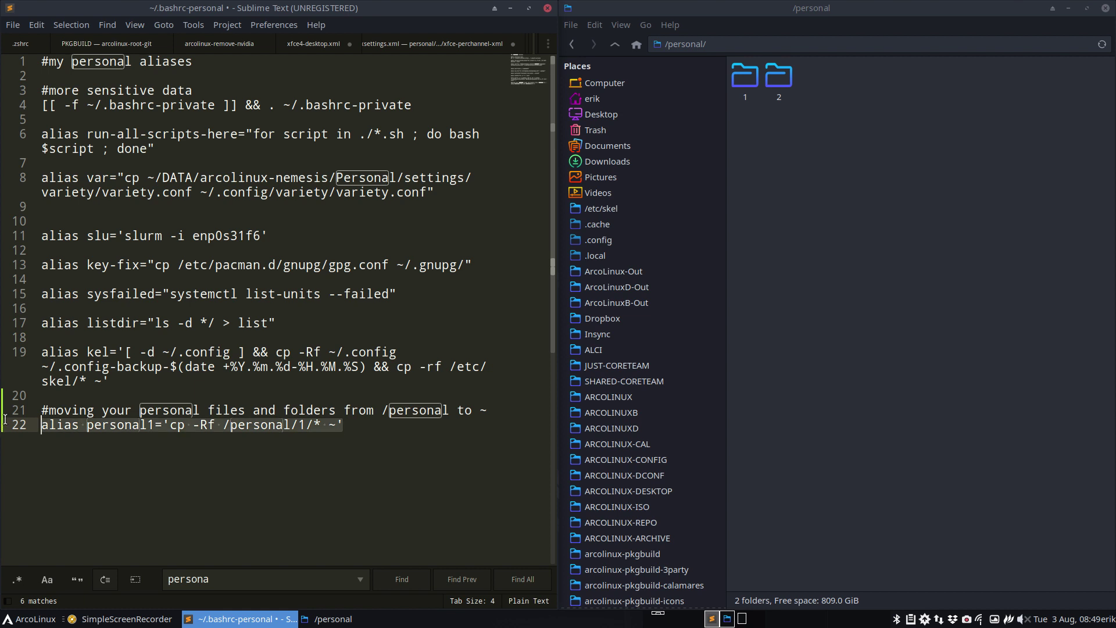
pyautogui.hotkey('ctrl', 'c')
pyautogui.press('End')
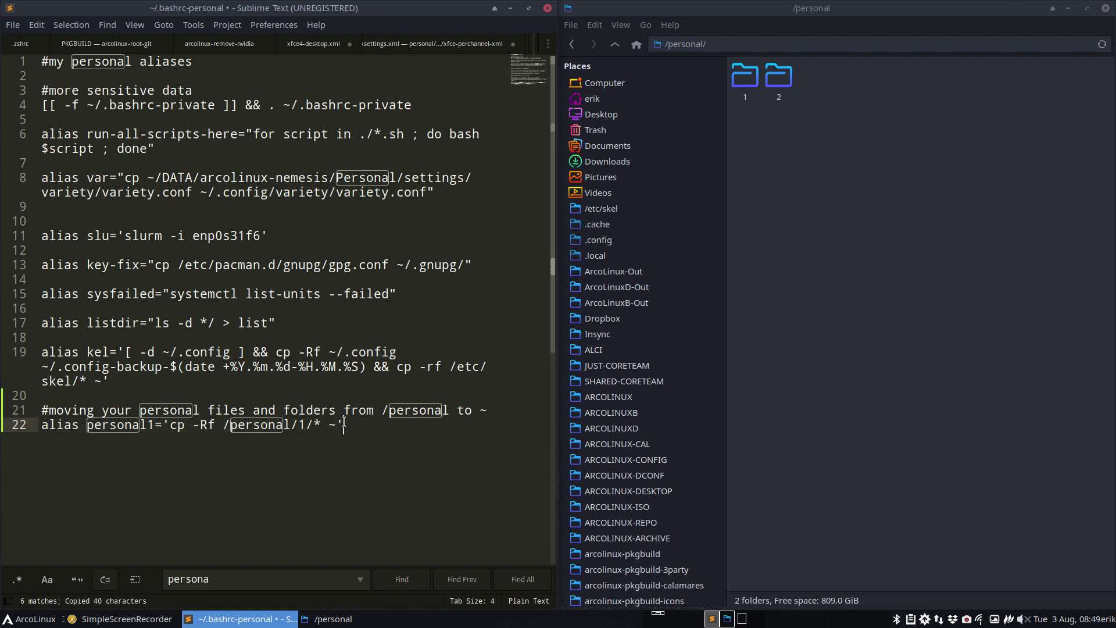
pyautogui.press('Return')
pyautogui.hotkey('ctrl', 'v')
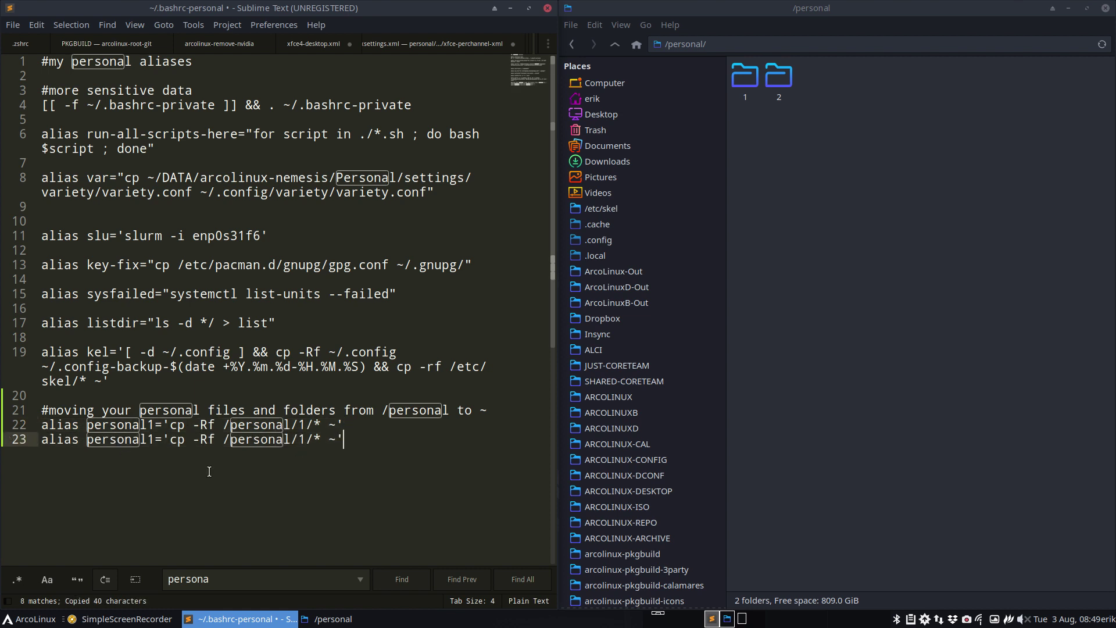
pyautogui.click(154, 439)
pyautogui.press('BackSpace')
pyautogui.write('2')
pyautogui.click(306, 441)
pyautogui.press('BackSpace')
pyautogui.write('2')
# - Save .bashrc-personal
pyautogui.click(10, 621)
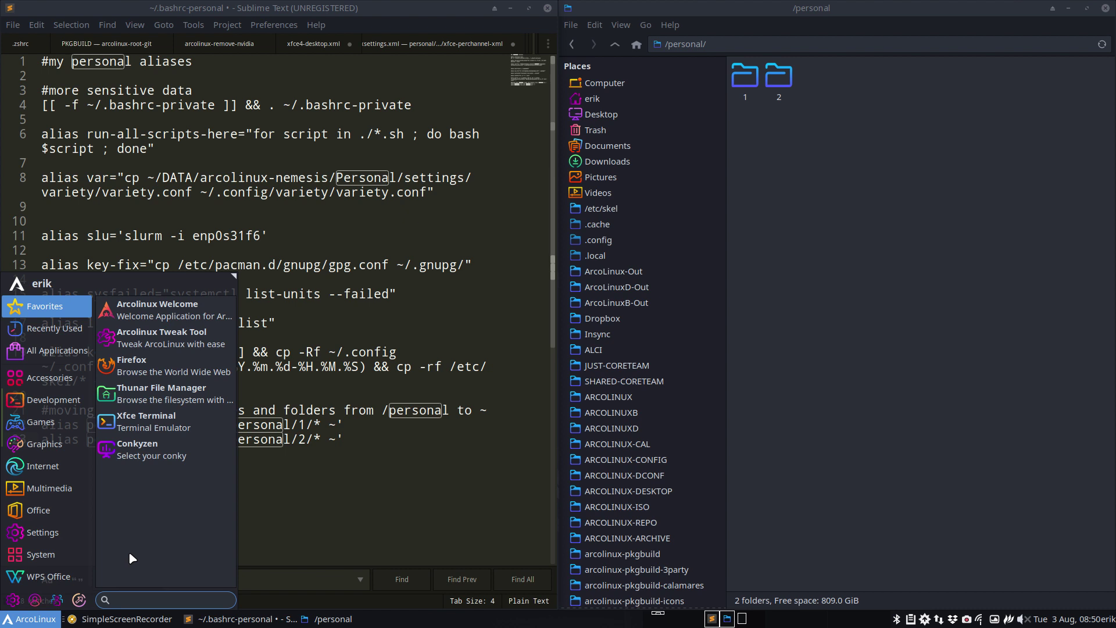
pyautogui.click(377, 475)
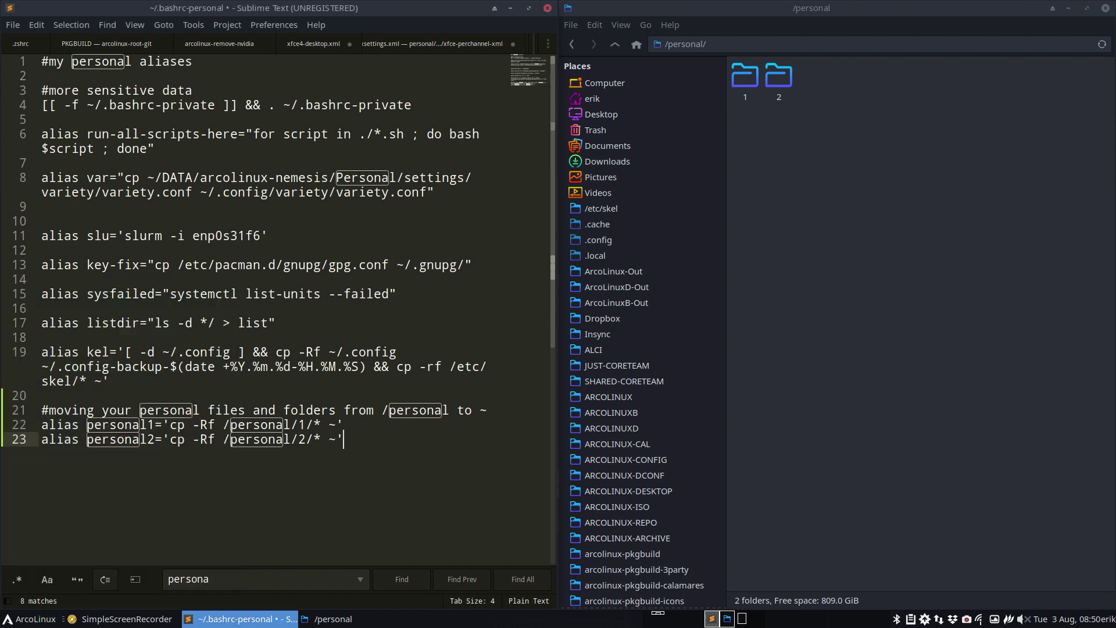
pyautogui.hotkey('ctrl', 's')
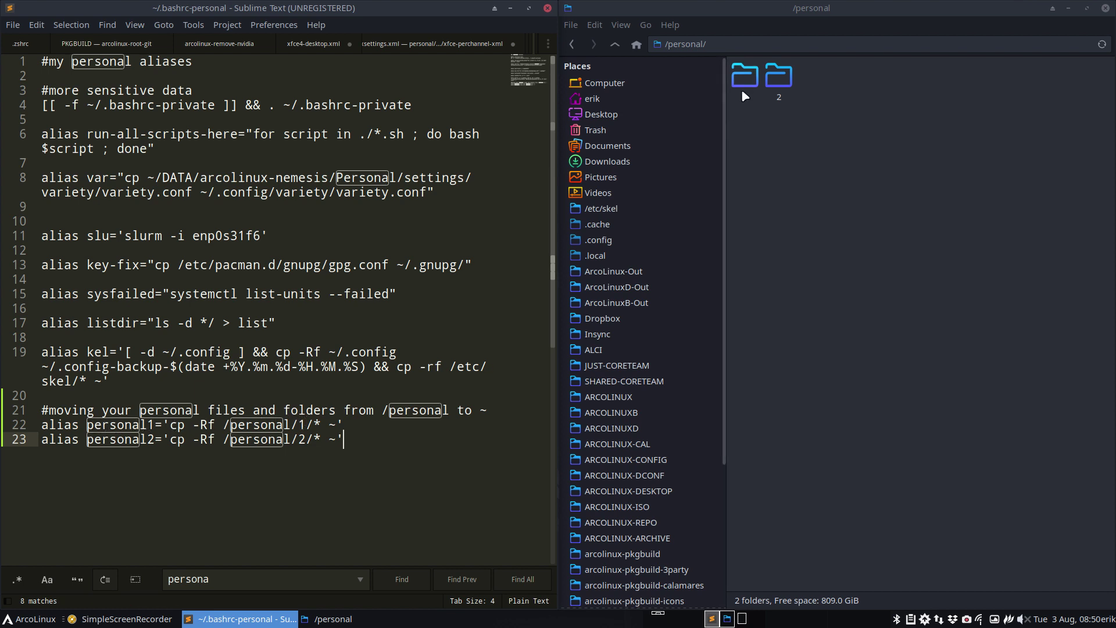
# - Look inside /personal/1, then open /personal/2 and select its .config folder
pyautogui.doubleClick(745, 75)
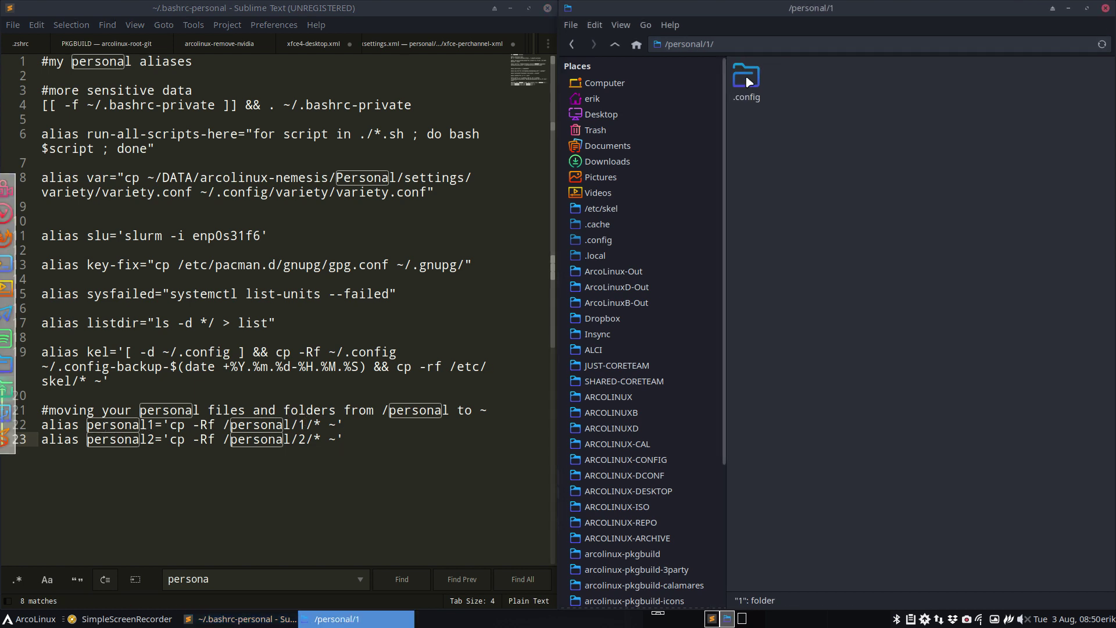
pyautogui.click(571, 44)
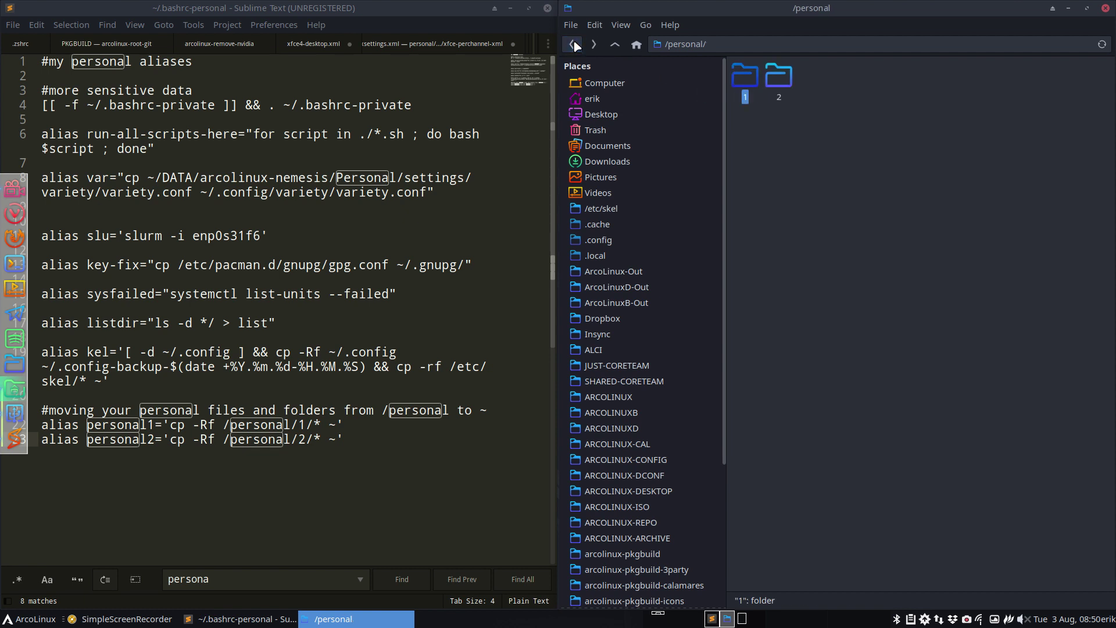
pyautogui.doubleClick(773, 74)
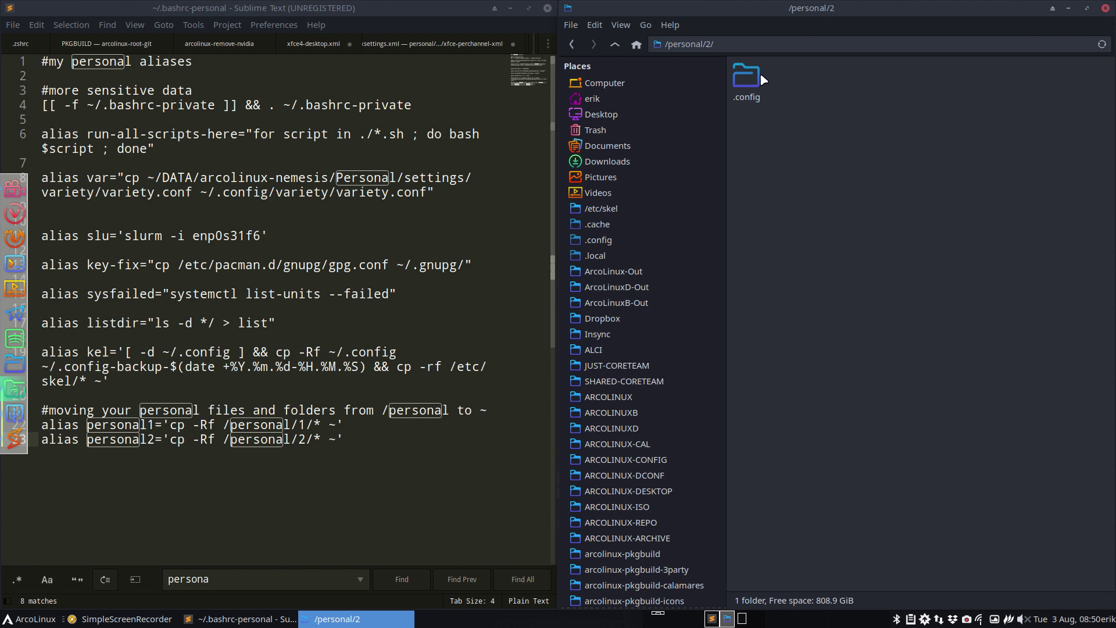
pyautogui.click(752, 80)
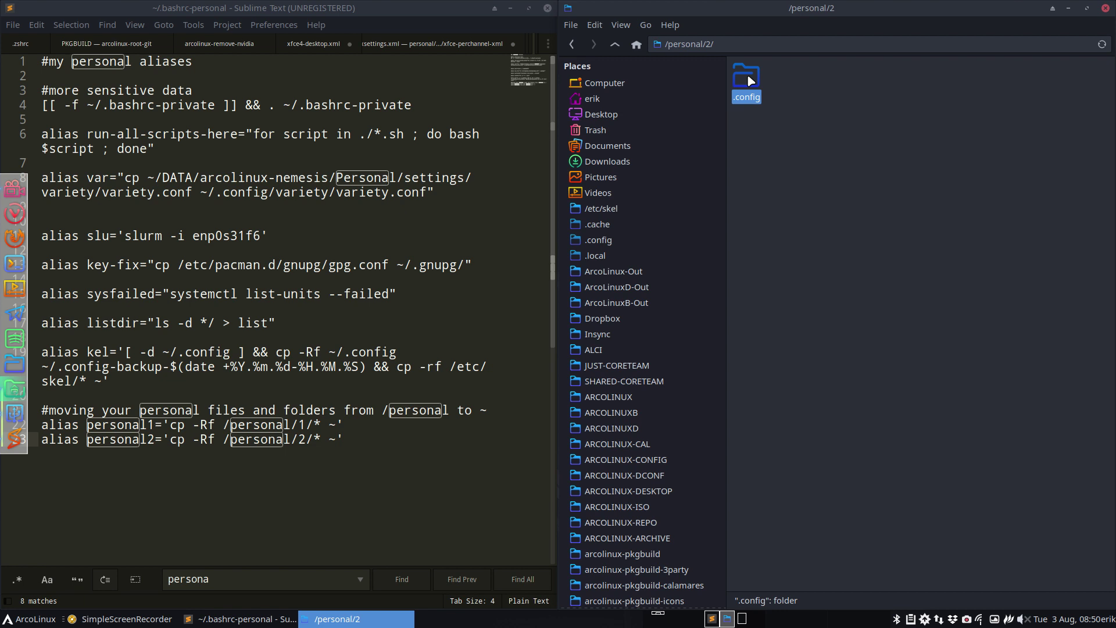
# - Go up to /personal and copy folders 1 and 2
pyautogui.click(616, 46)
pyautogui.moveTo(740, 119); pyautogui.dragTo(801, 73)
pyautogui.rightClick(777, 83)
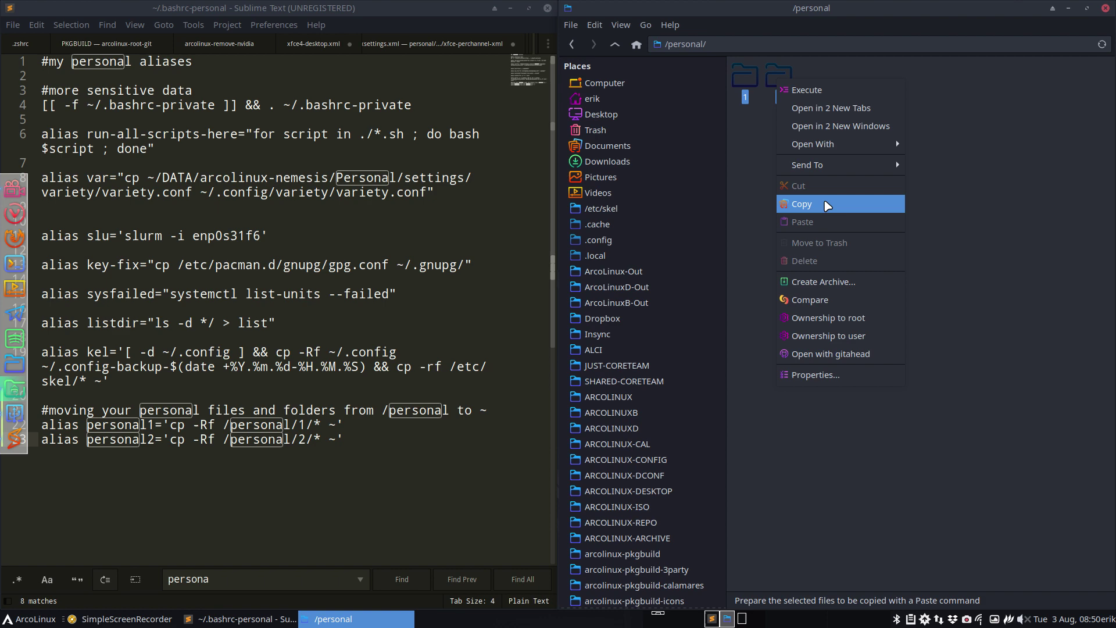
pyautogui.click(826, 204)
# - Navigate to DATA/arcolinux-nemesis/Build-Settings
pyautogui.scroll(-5, 645, 385)
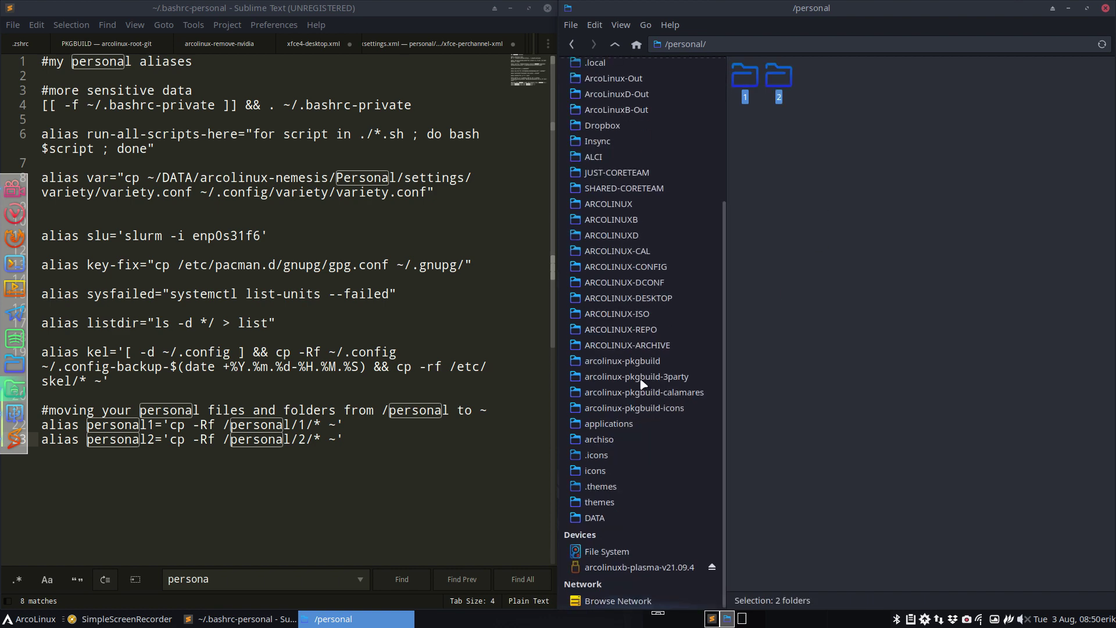
pyautogui.click(613, 513)
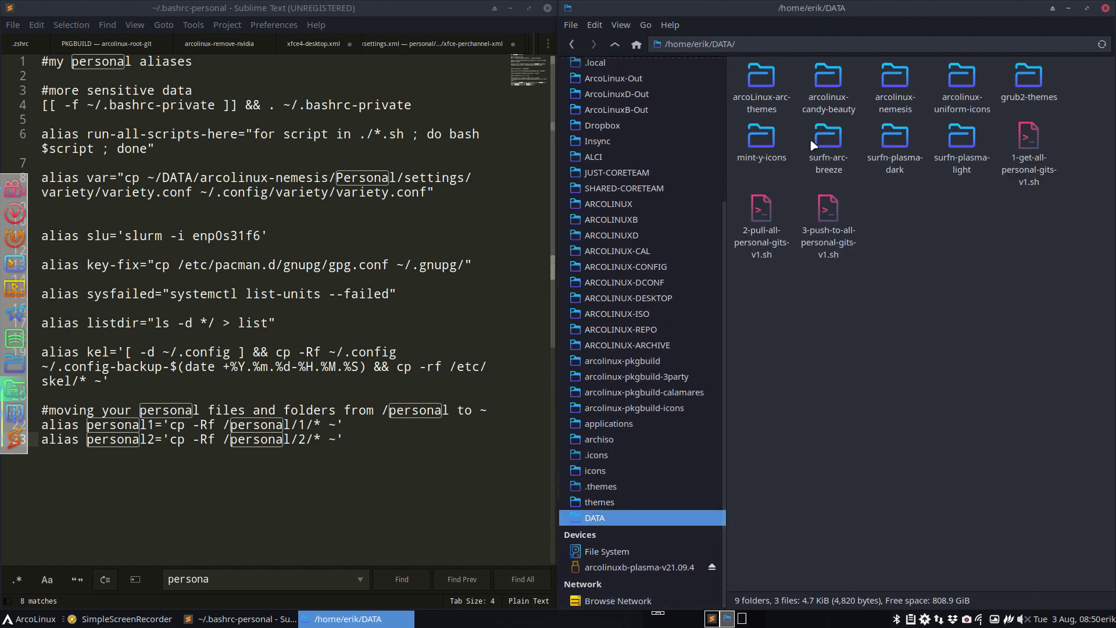
pyautogui.doubleClick(887, 80)
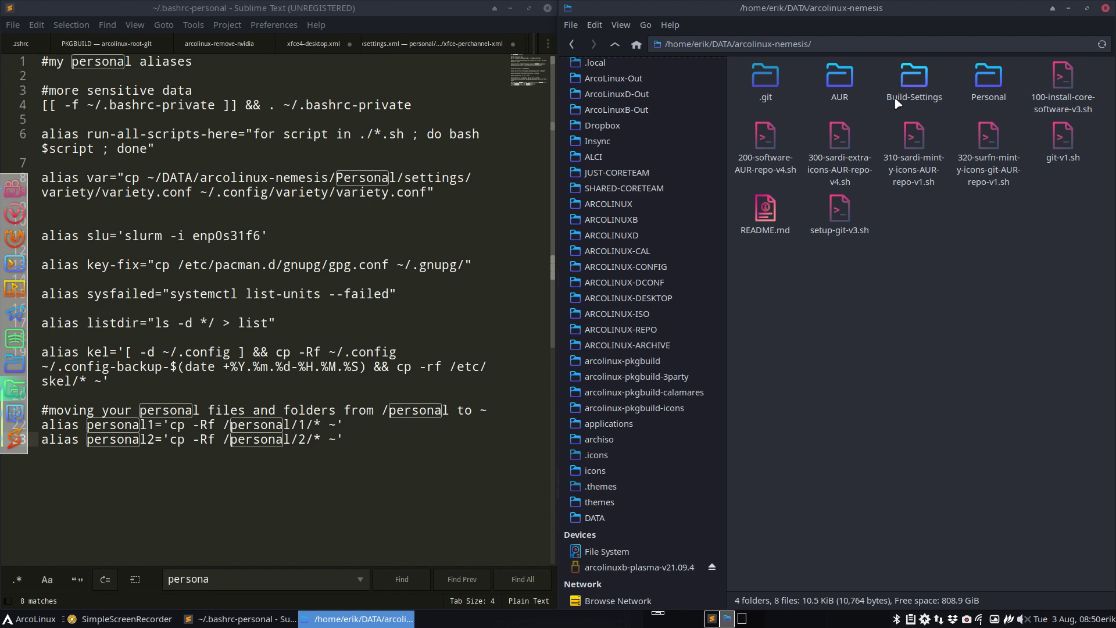
pyautogui.doubleClick(989, 77)
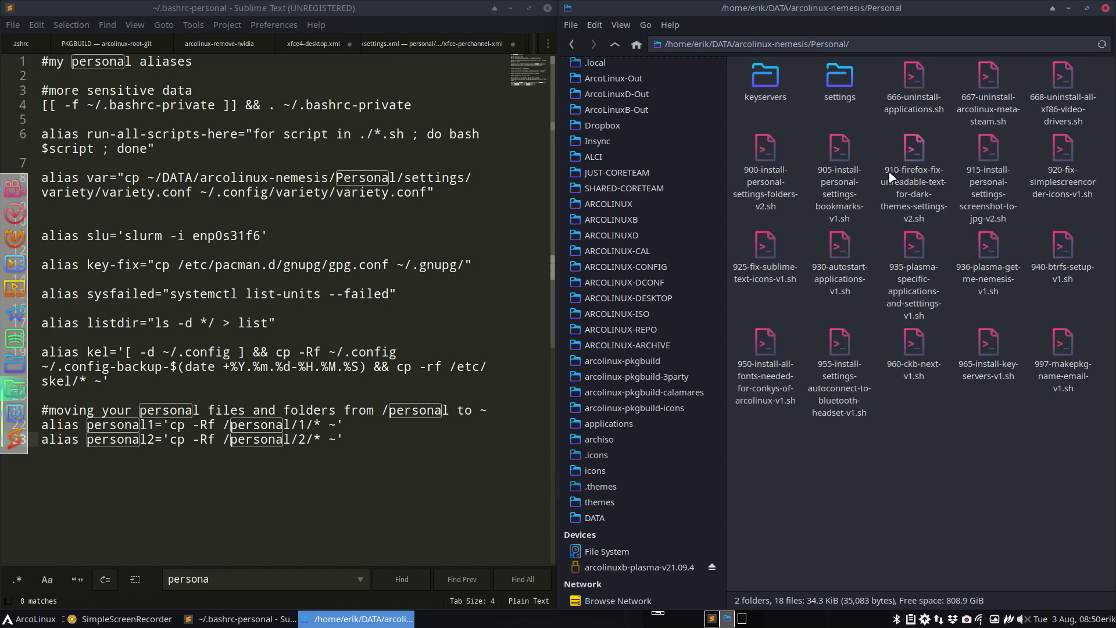
pyautogui.click(615, 44)
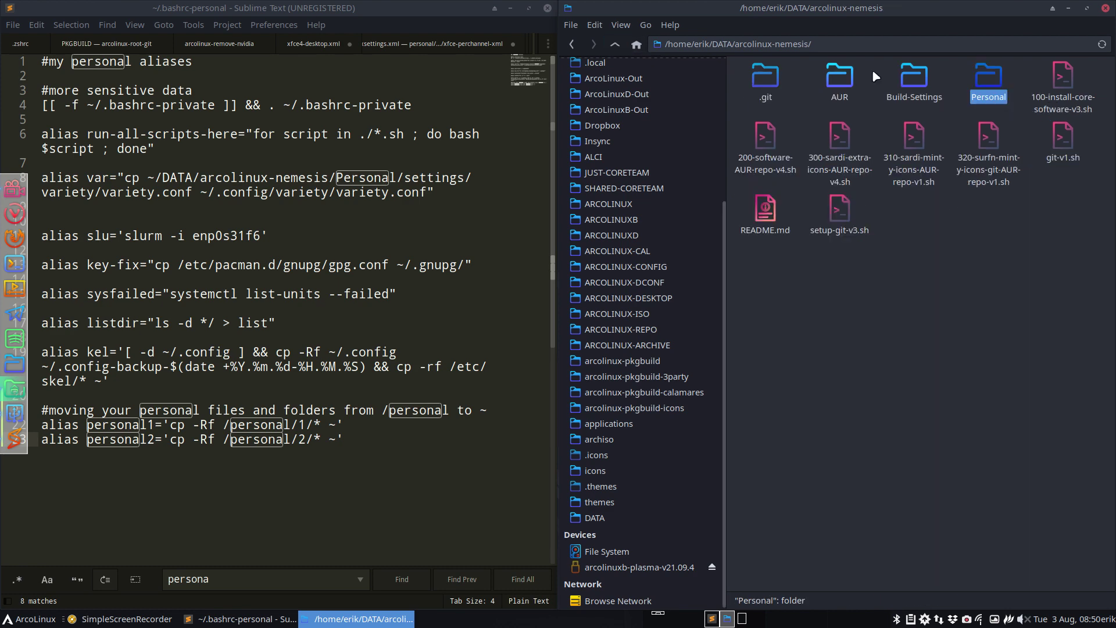
pyautogui.doubleClick(912, 75)
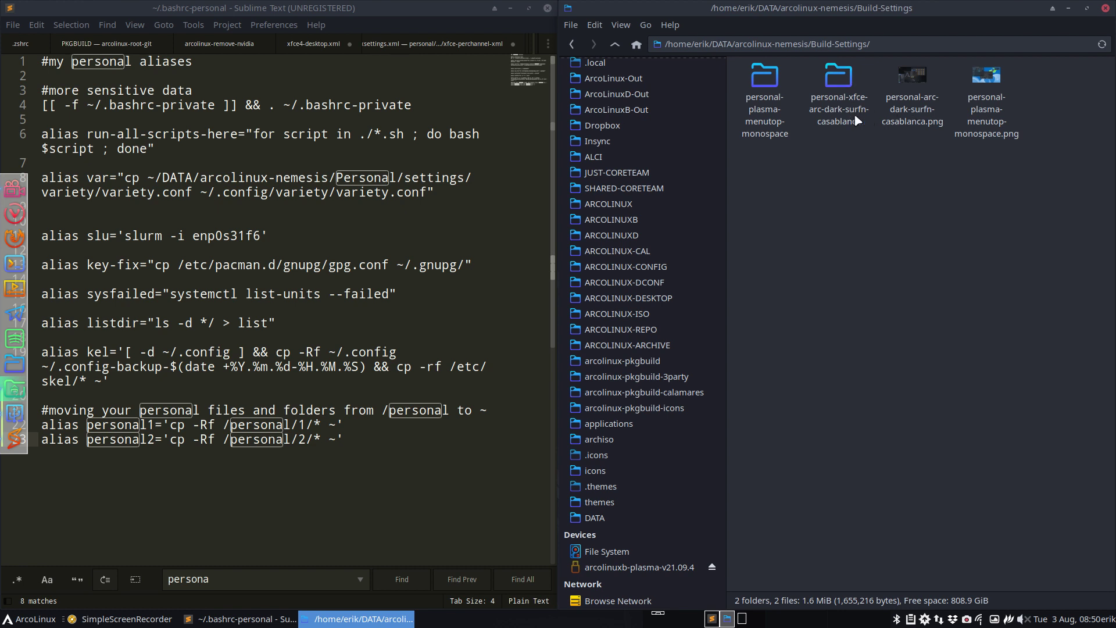
# - Create a folder named personal in Build-Settings, paste folders 1 and 2 into it, and go back up
pyautogui.rightClick(803, 202)
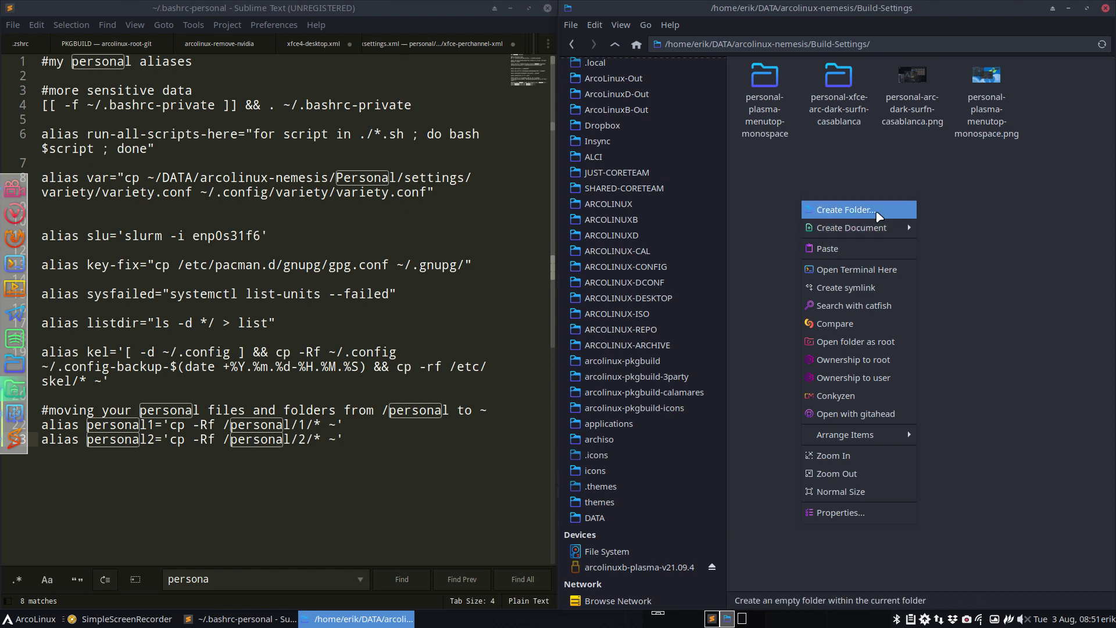
pyautogui.click(846, 209)
pyautogui.write('personal')
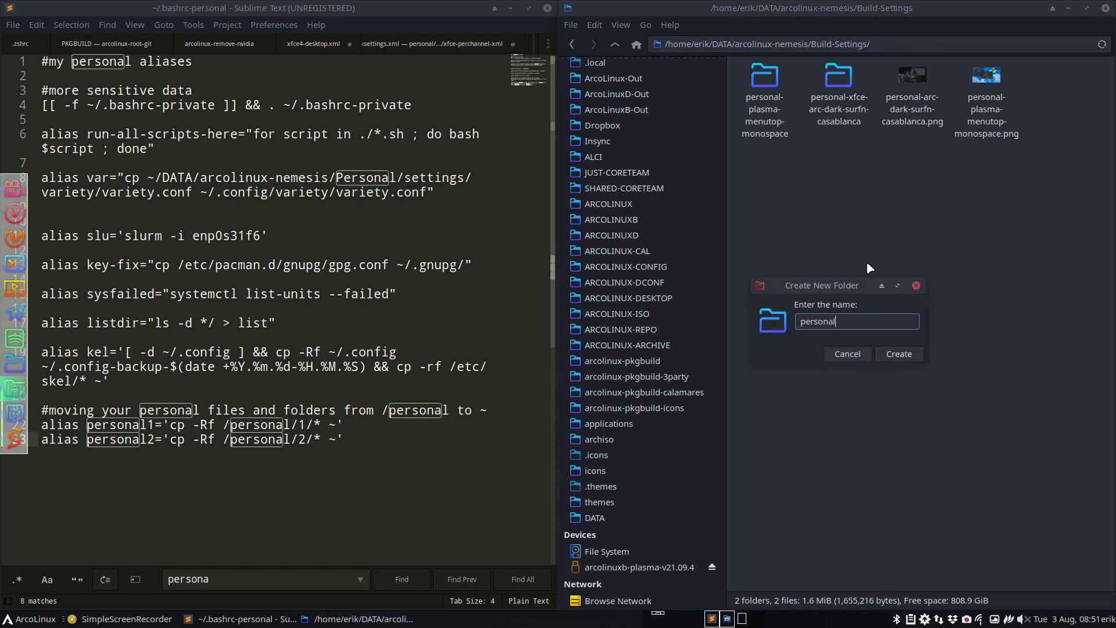
pyautogui.press('Return')
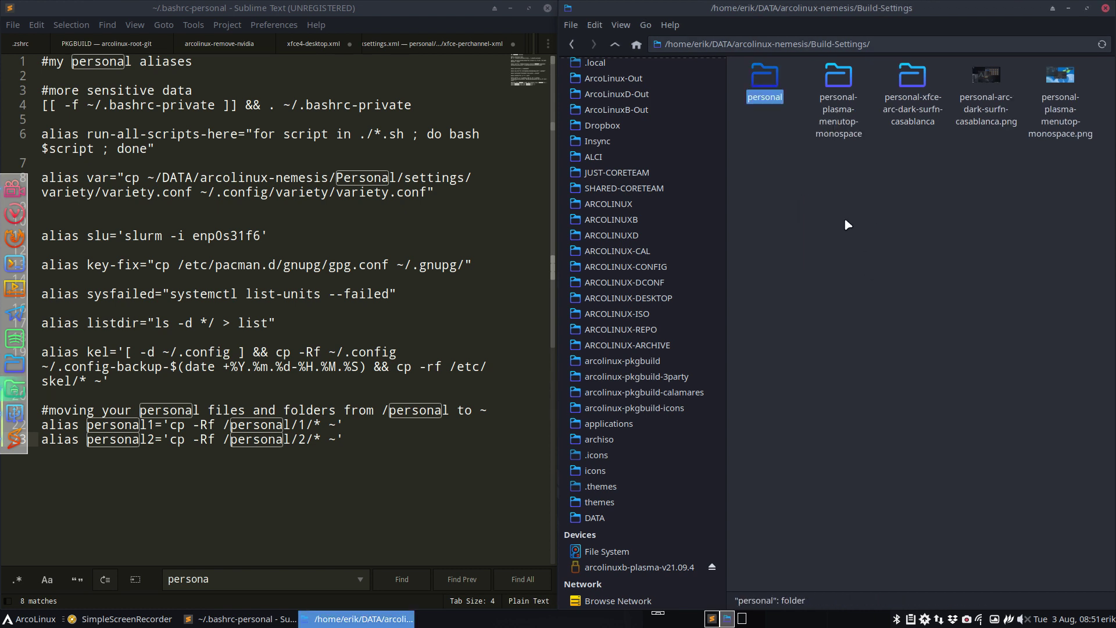
pyautogui.doubleClick(758, 86)
pyautogui.hotkey('ctrl', 'v')
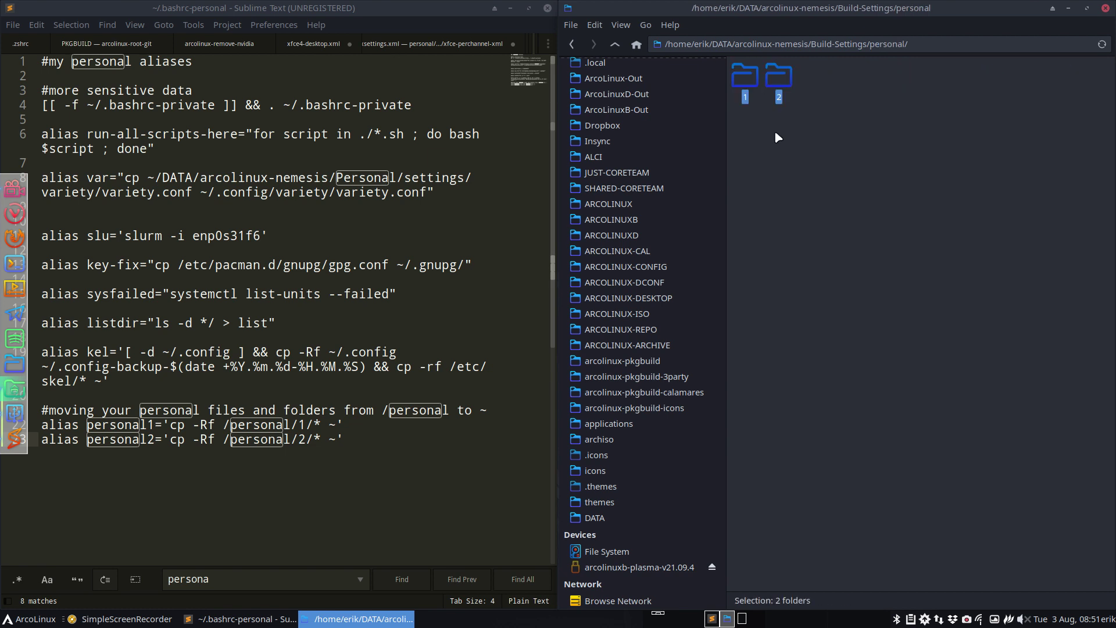
pyautogui.click(778, 137)
pyautogui.click(615, 44)
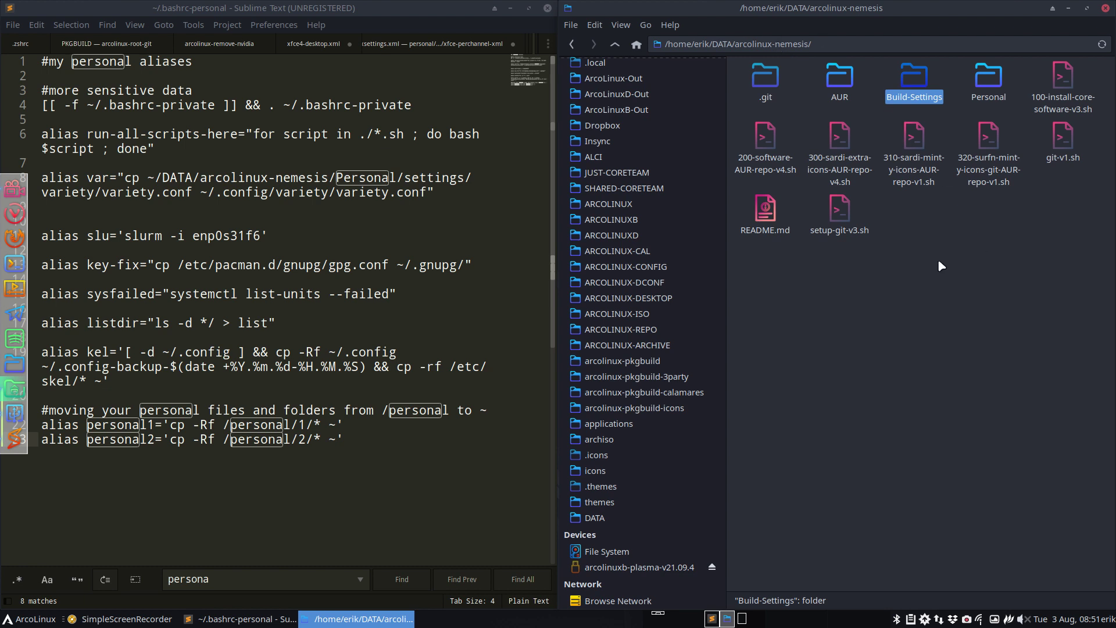
# - Reopen Build-Settings/personal and select folders 1 and 2
pyautogui.doubleClick(917, 87)
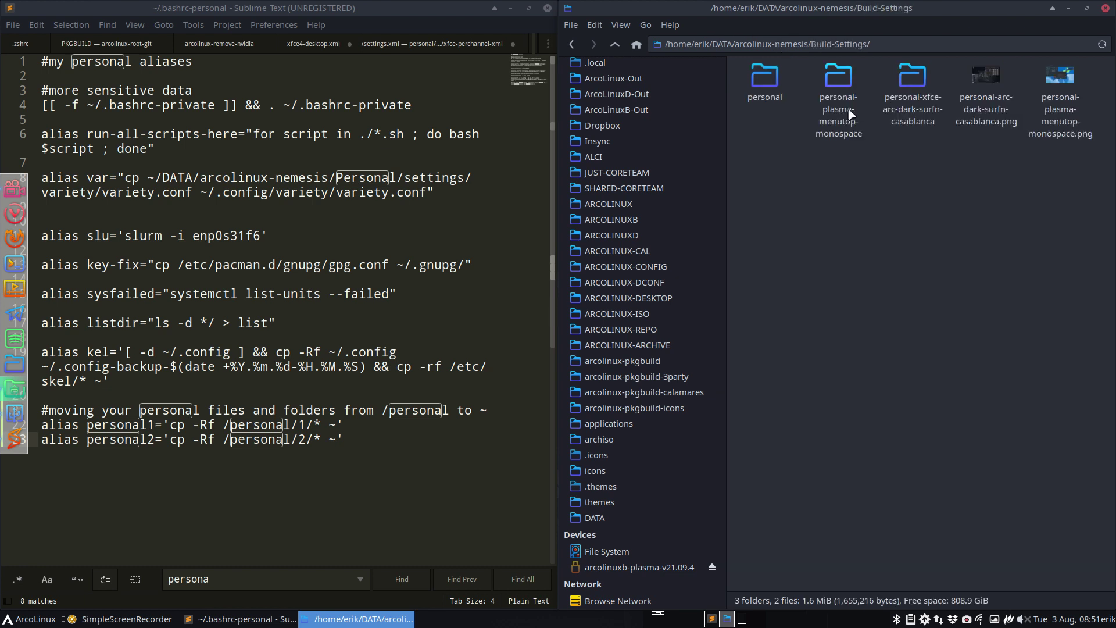
pyautogui.doubleClick(767, 91)
pyautogui.moveTo(741, 119); pyautogui.dragTo(829, 108)
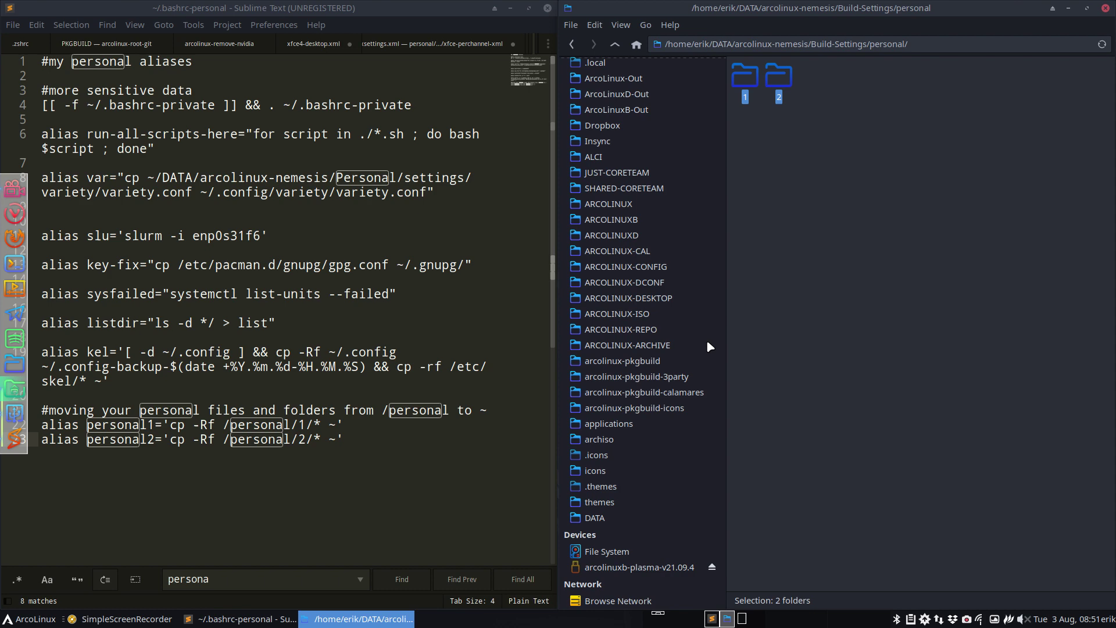
# - Paste folders 1 and 2 into ARCOLINUX-ISO's arcolinuxs-lts-iso/archiso/airootfs/personal, then select alias lines 21–23
pyautogui.click(662, 315)
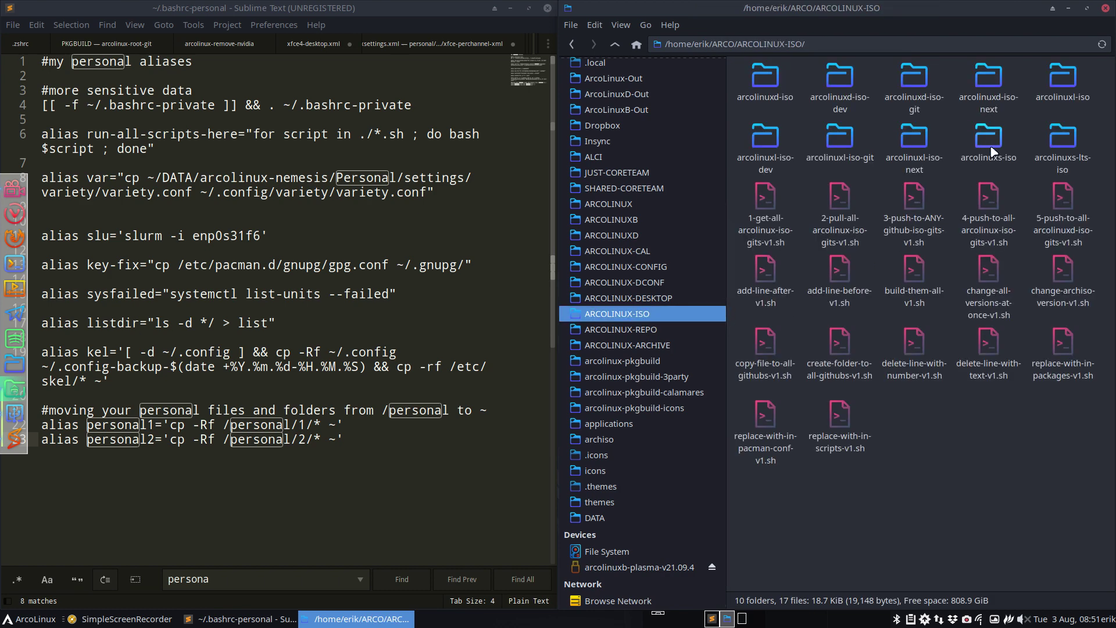
pyautogui.click(1063, 142)
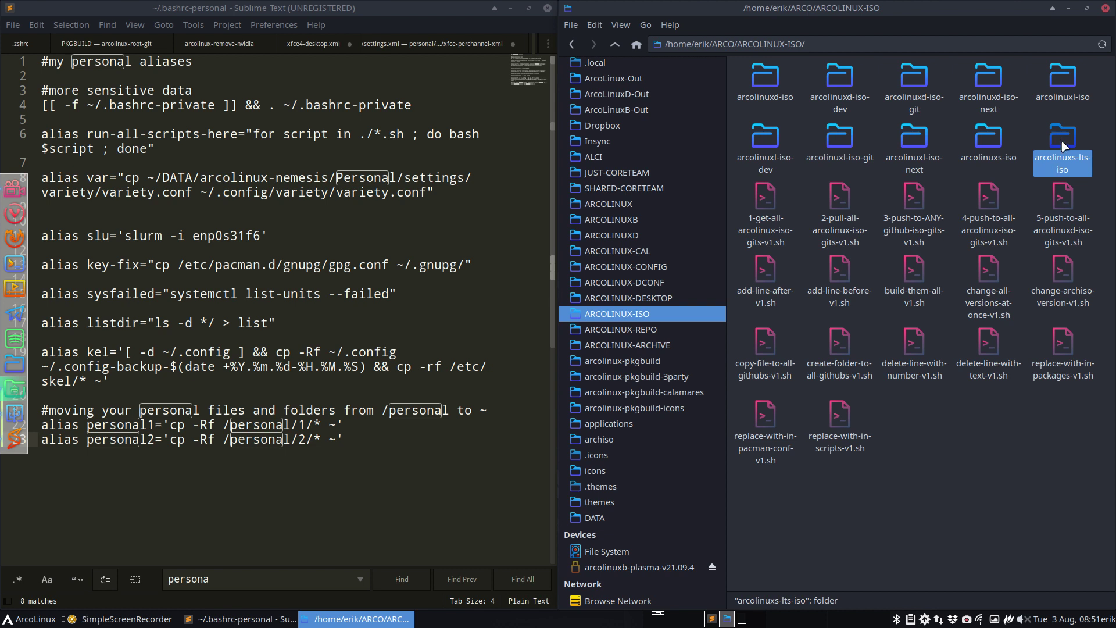
pyautogui.doubleClick(1062, 144)
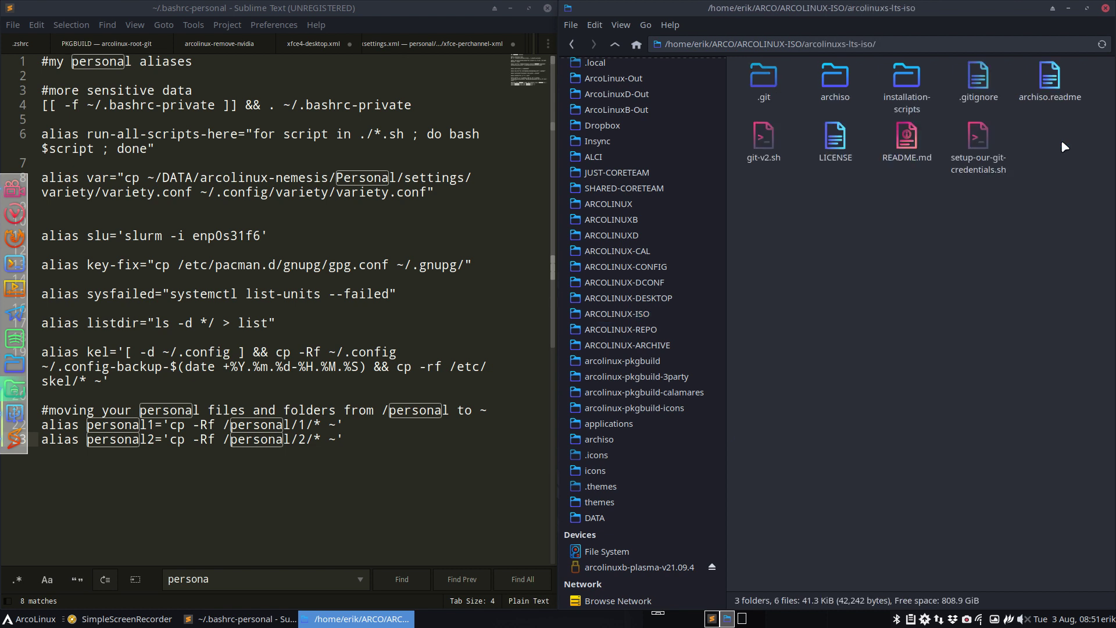
pyautogui.doubleClick(839, 82)
pyautogui.doubleClick(765, 84)
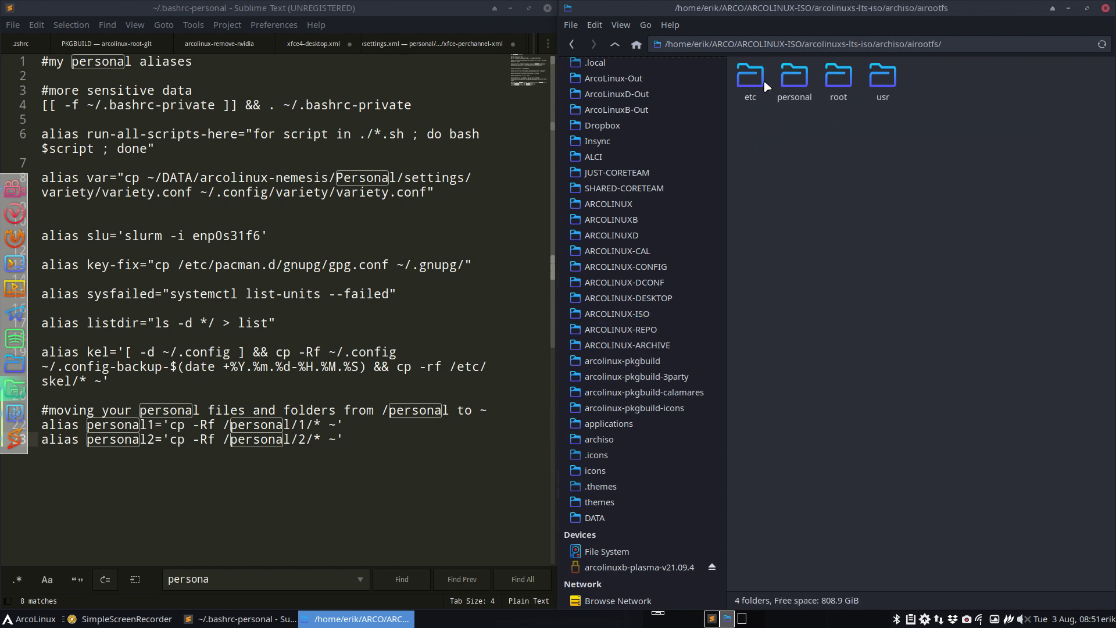
pyautogui.doubleClick(794, 82)
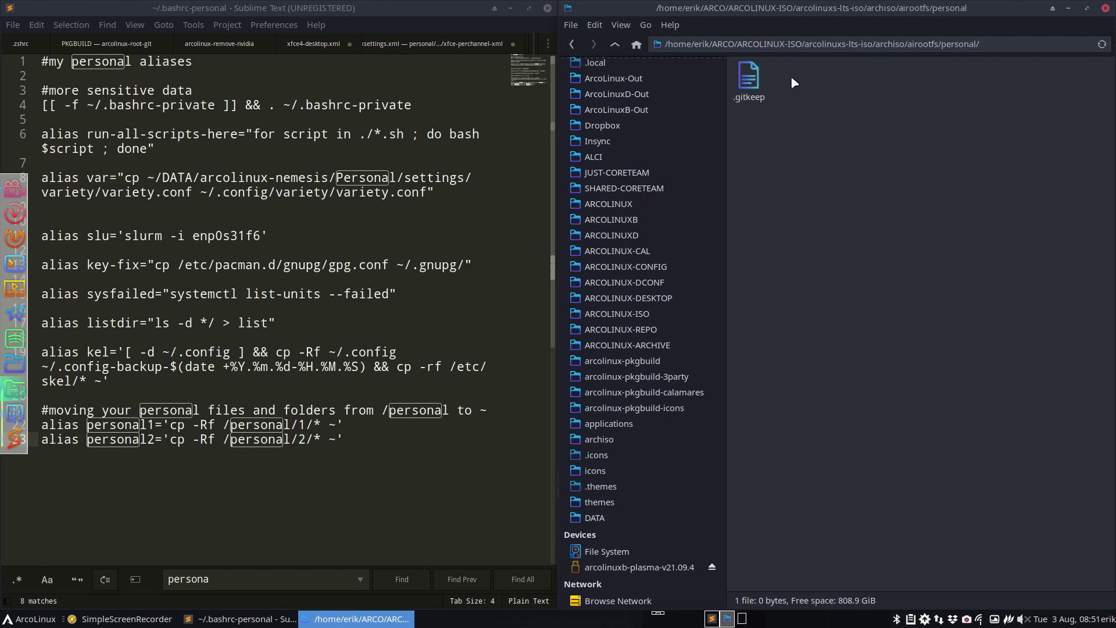
pyautogui.hotkey('ctrl', 'v')
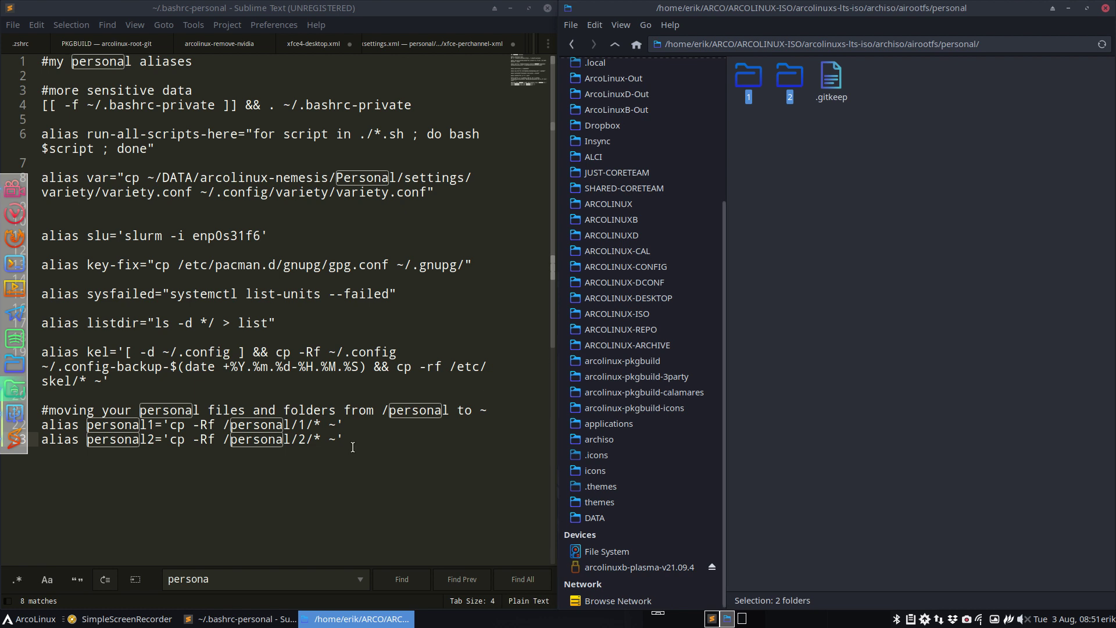
pyautogui.moveTo(348, 440); pyautogui.dragTo(3, 410)
# - Deselect the alias lines and open the pasted folder 2, which contains only .config
pyautogui.click(147, 425)
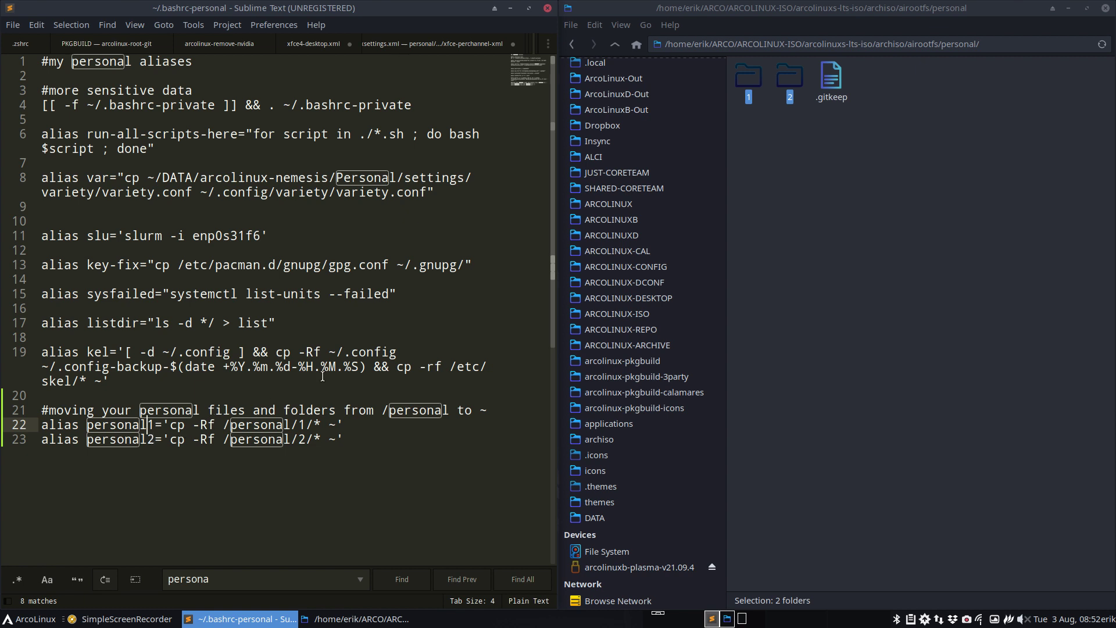
pyautogui.doubleClick(785, 87)
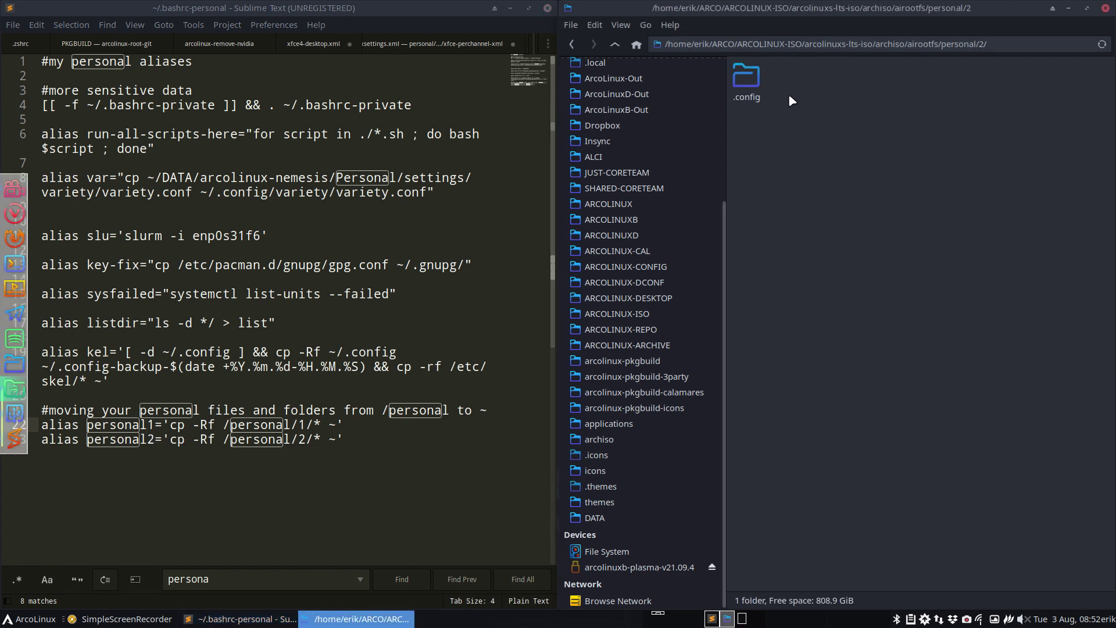